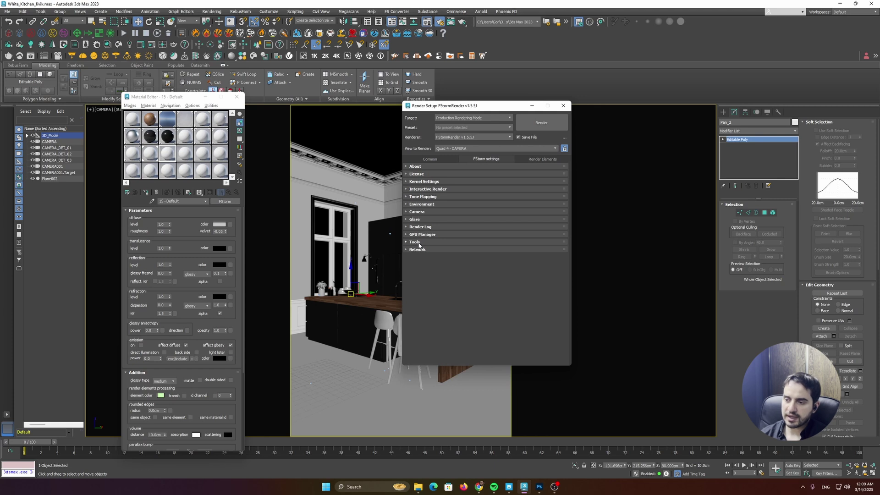
Step: Examine the scene converter options in the FStorm tools settings
left_click(415, 242)
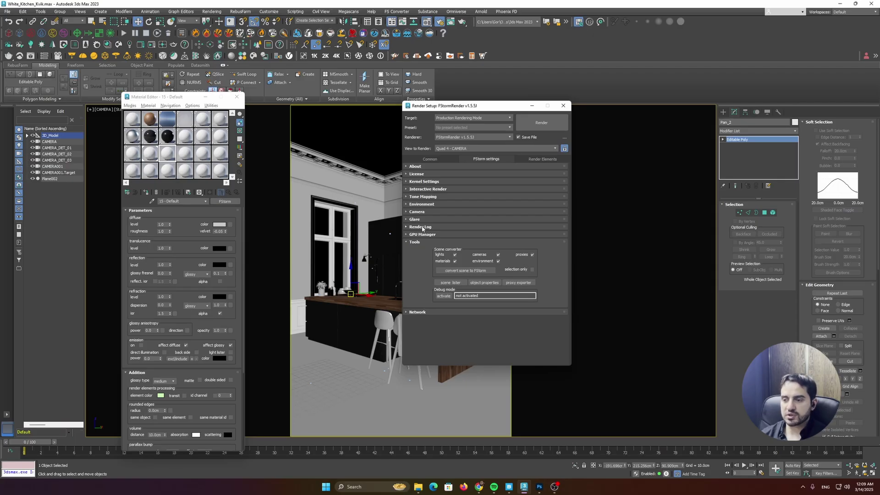
left_click_drag(448, 109, 440, 105)
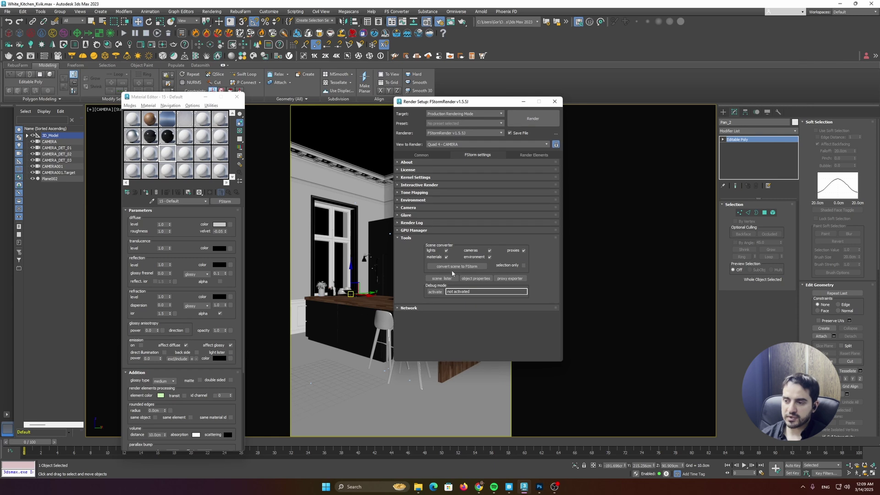
left_click(436, 267)
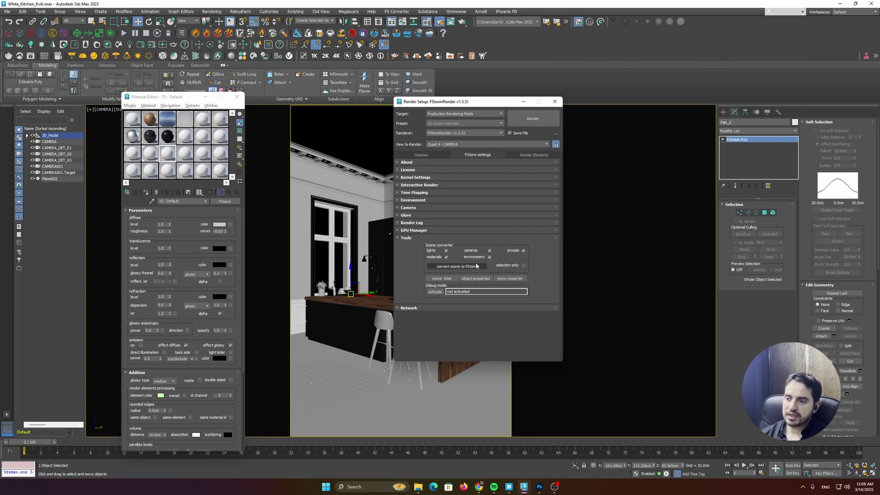
left_click(406, 239)
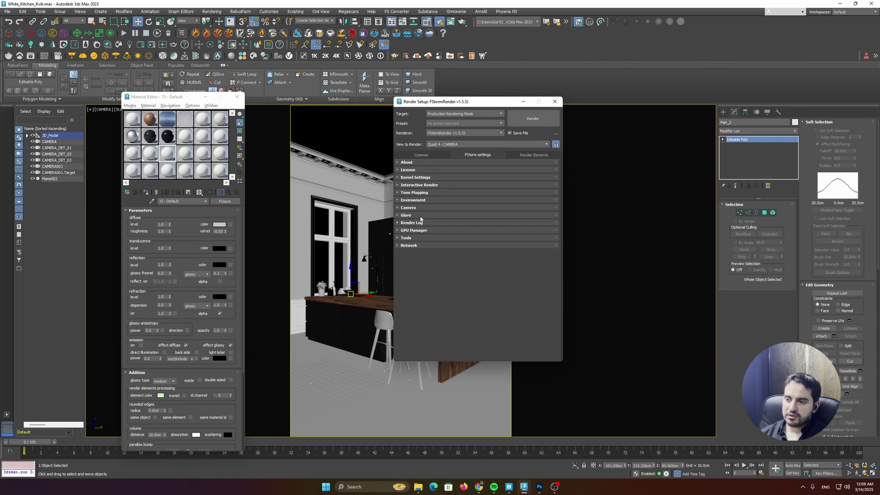
Step: Clear the existing texture map from the FStorm environment settings and disable environment direct lighting
left_click(430, 186)
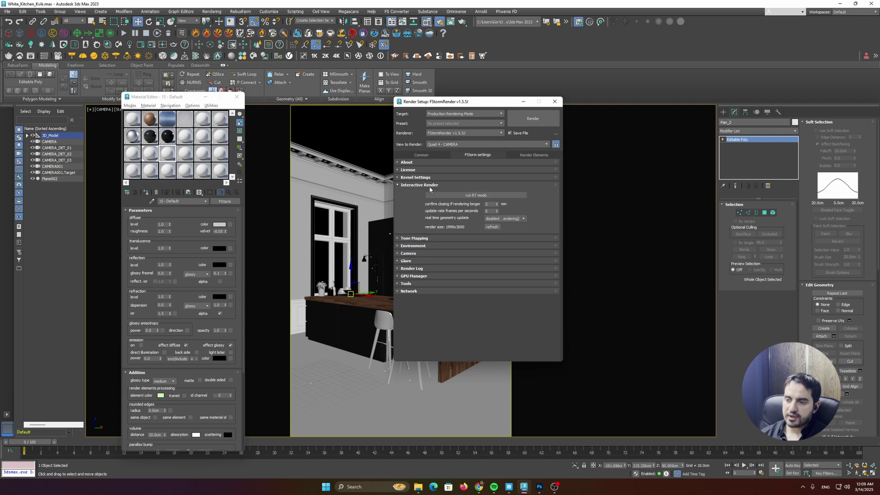
left_click(414, 238)
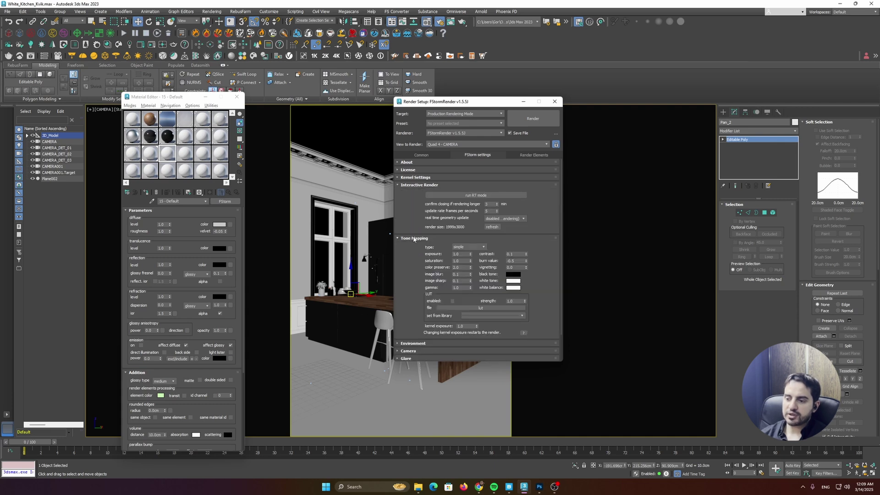
scroll(408, 261, "down", 3)
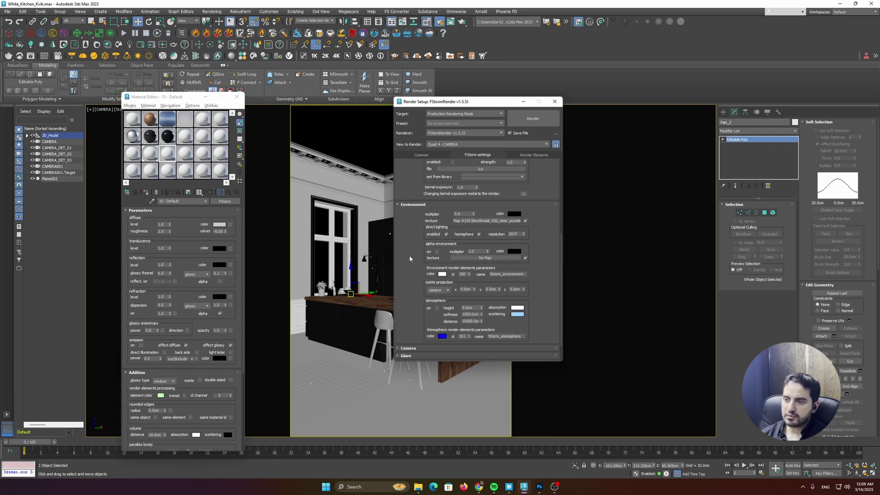
left_click(411, 249)
scroll(475, 213, "down", 2)
right_click(475, 213)
left_click(493, 237)
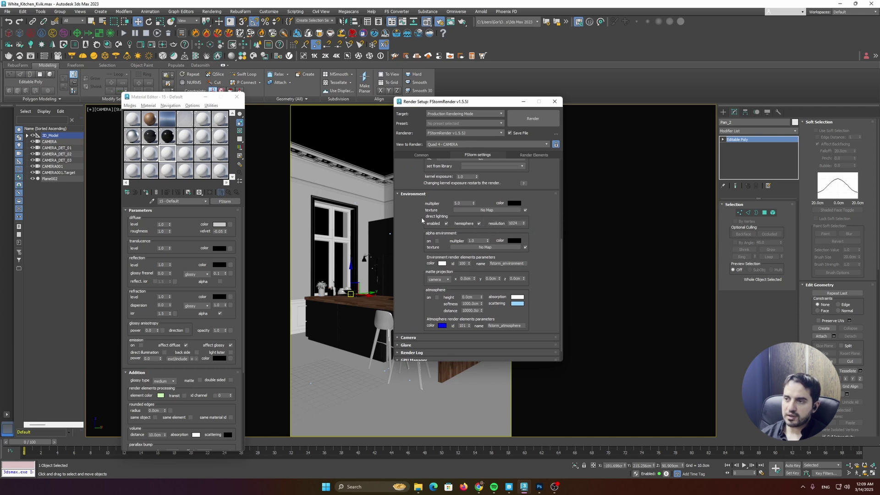
left_click(446, 224)
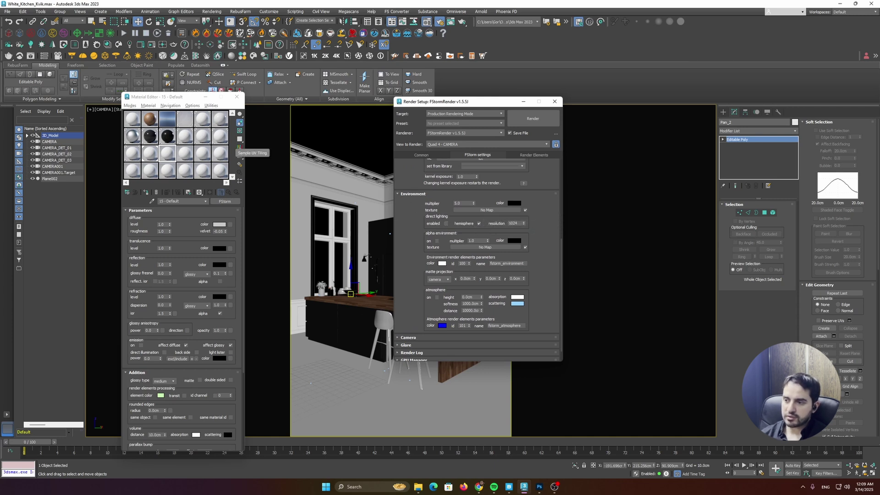
Step: Assign an FStormBitmap map as the environment texture and load it into the first sample slot of the fourth row for editing
left_click(491, 211)
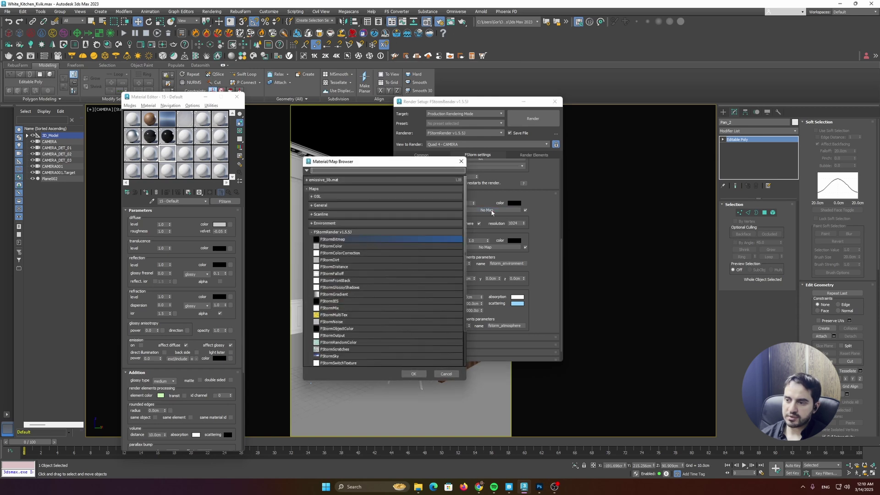
double_click(334, 239)
left_click_drag(136, 155, 136, 174)
left_click(176, 296)
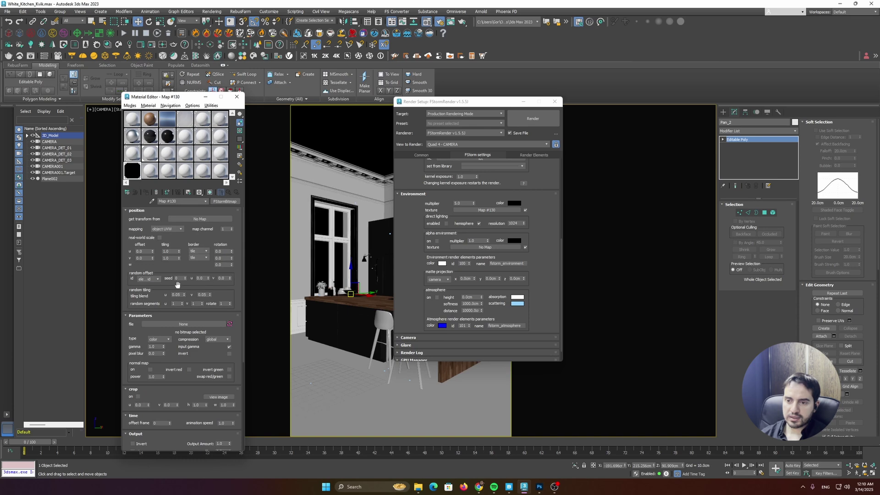
Step: Load the kloofendal_43d_clear_puresky_4k HDR from the White Kitchen uploads folder into the environment bitmap
left_click(171, 325)
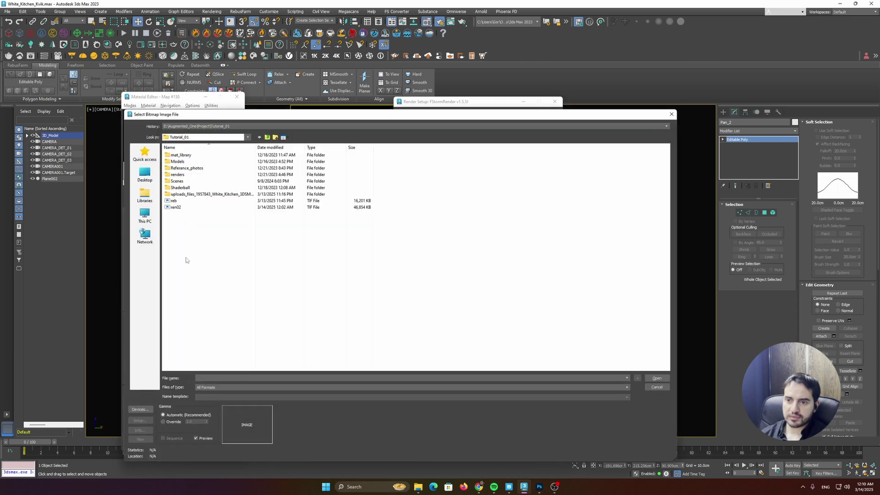
double_click(184, 194)
left_click(289, 178)
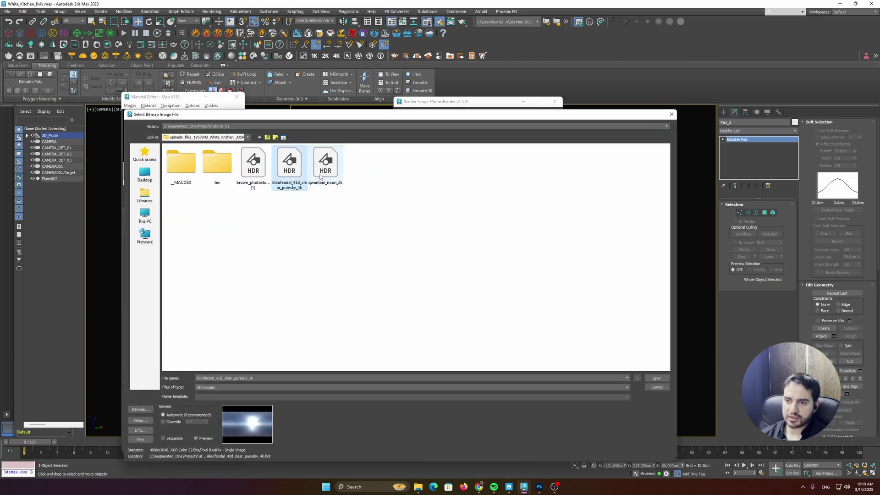
double_click(289, 181)
left_click(226, 261)
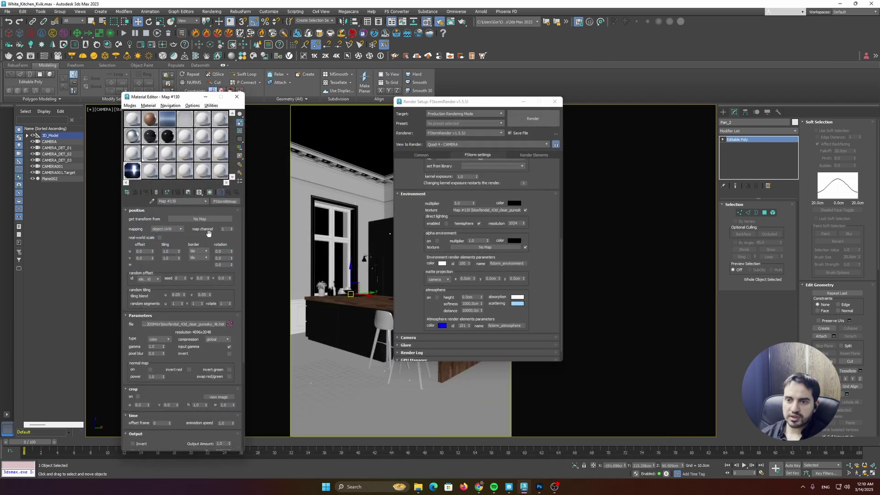
Step: Open an enlarged preview of the sky map and set the bitmap's gamma to 2.2
double_click(132, 171)
left_click_drag(389, 96, 241, 46)
left_click(155, 347)
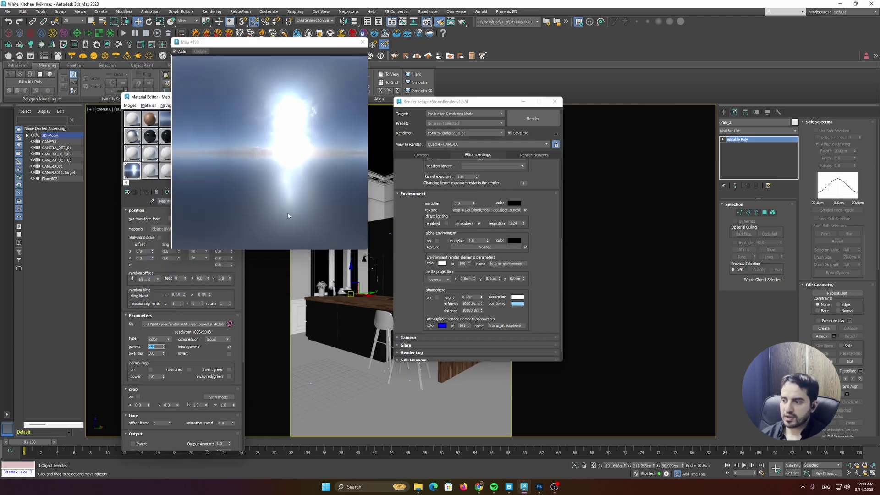
left_click_drag(268, 42, 672, 148)
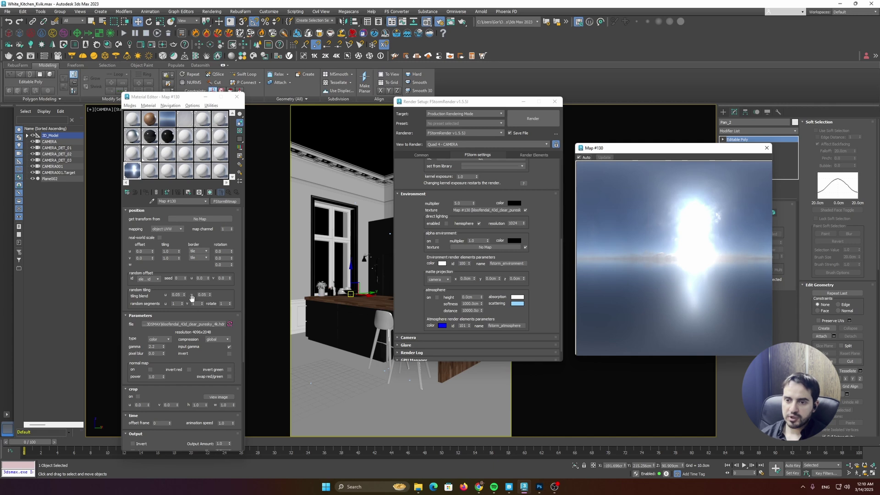
Step: Set the sky bitmap's mapping to spherical environment and its U tiling to -1
left_click(164, 229)
left_click(168, 249)
double_click(166, 252)
type("-1")
key("Return")
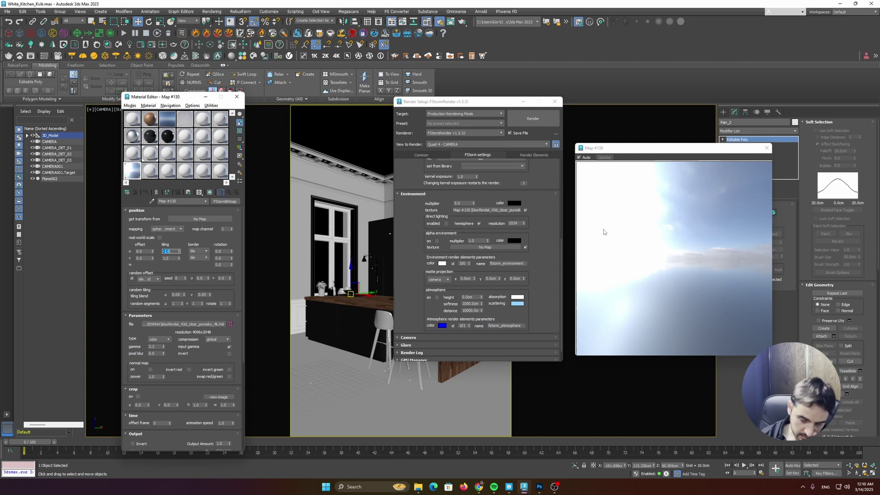
Step: Set the environment multiplier to 1.0 and enable direct lighting for the environment
double_click(460, 203)
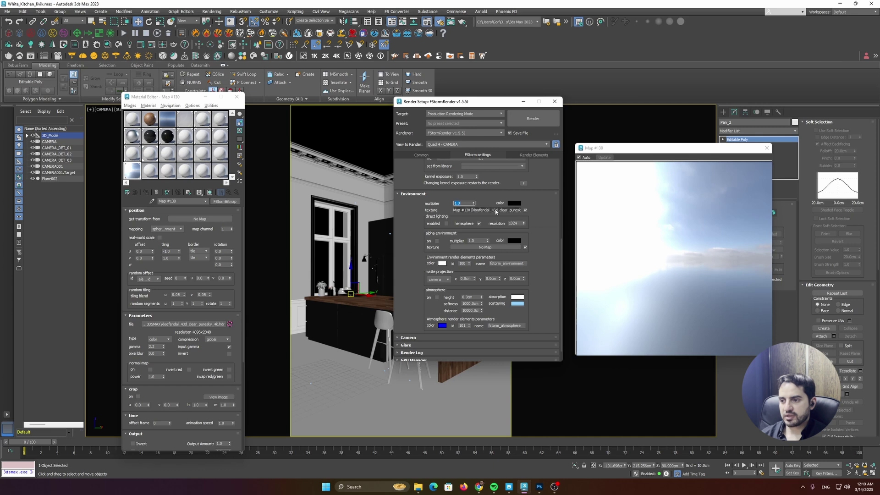
left_click(447, 224)
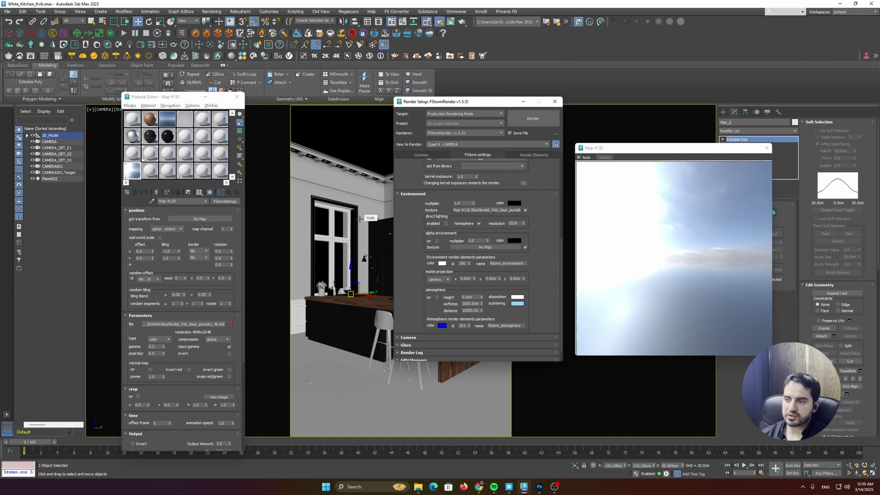
scroll(546, 248, "up", 3)
left_click_drag(415, 194, 427, 178)
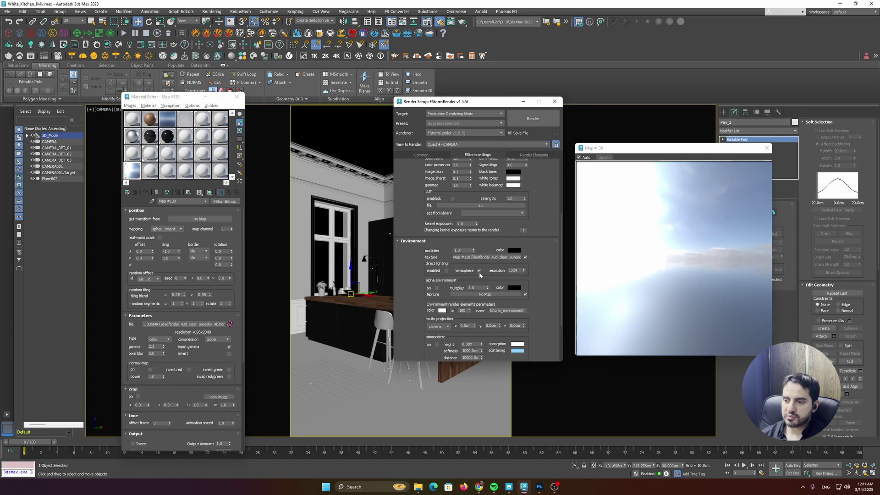
scroll(438, 274, "down", 1)
left_click(447, 261)
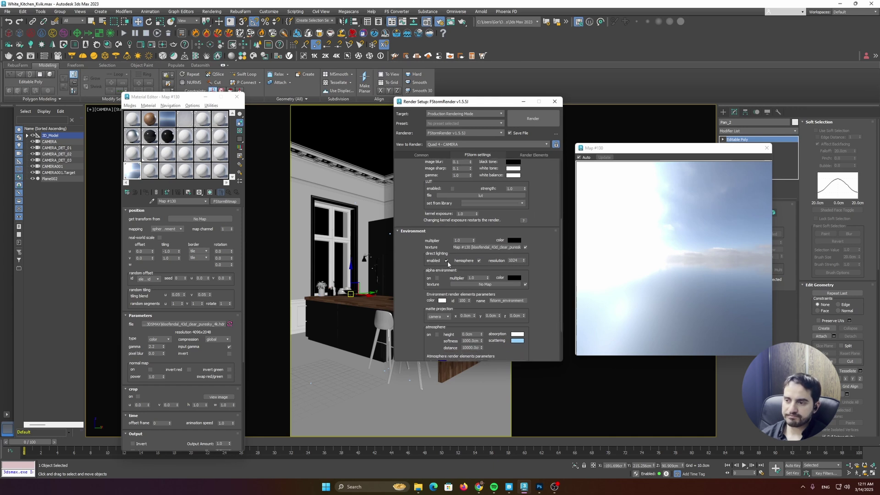
left_click_drag(424, 178, 424, 181)
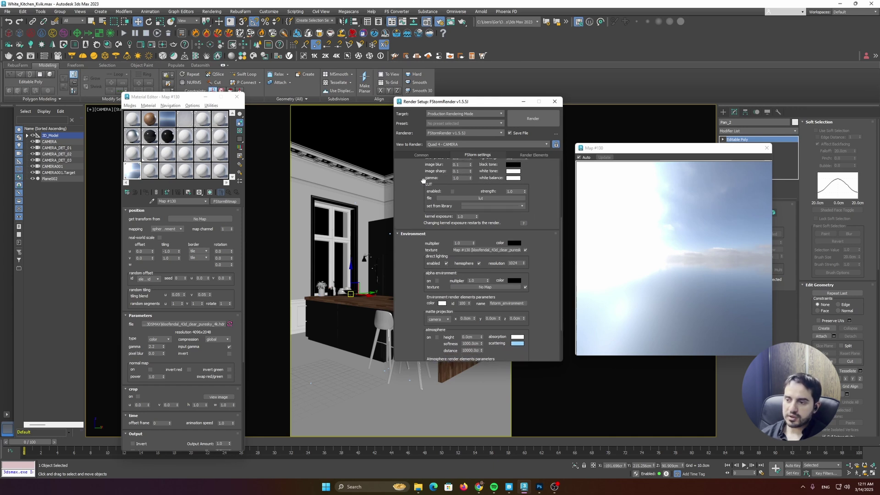
Step: Select the CAMERA object and set its tone mapping exposure to 1.0
left_click(422, 234)
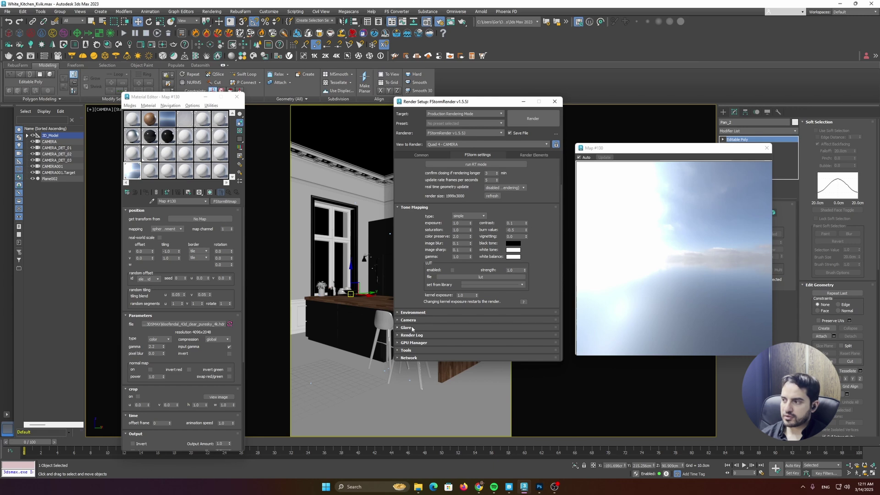
left_click(410, 321)
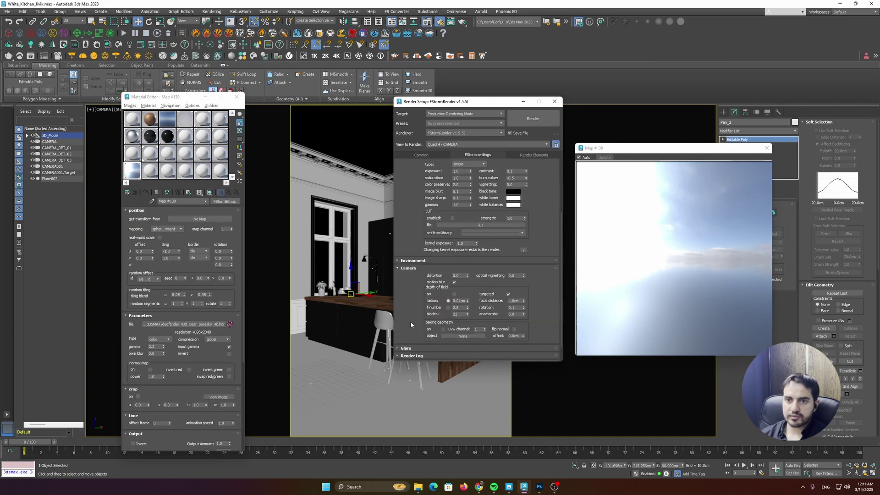
left_click(103, 109)
left_click(122, 241)
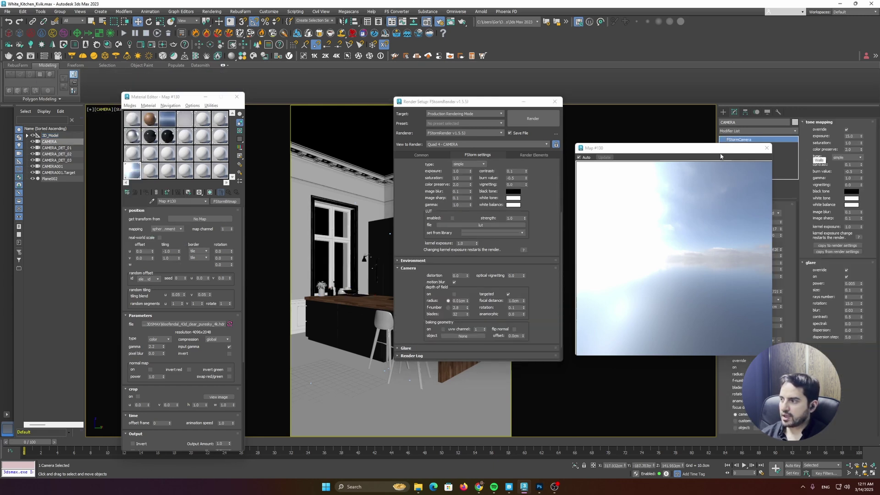
left_click_drag(725, 149, 650, 134)
double_click(849, 136)
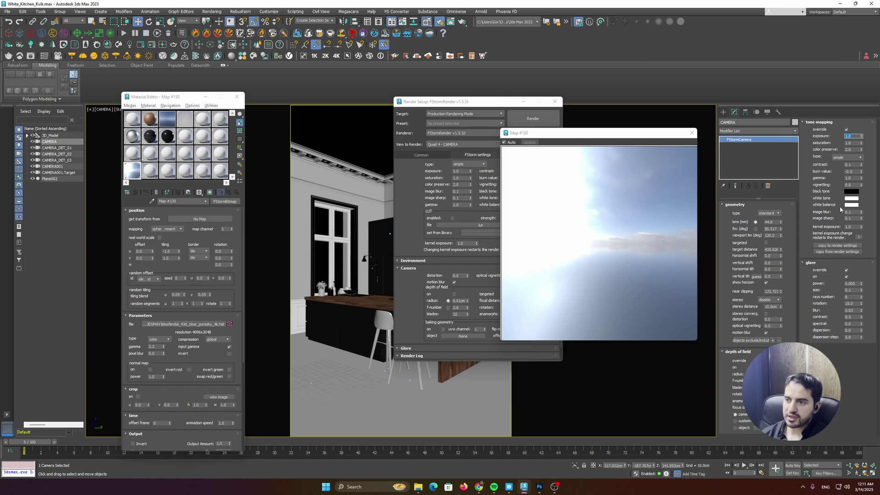
Step: Start the interactive FStorm RT render and position its window so the whole kitchen image is visible
left_click(450, 207)
scroll(422, 196, "up", 3)
left_click(430, 239)
left_click(458, 196)
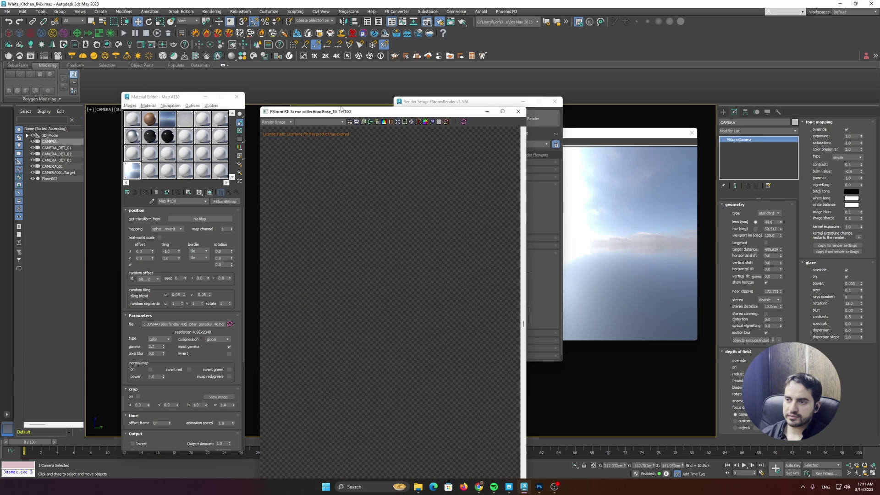
left_click_drag(378, 113, 319, 20)
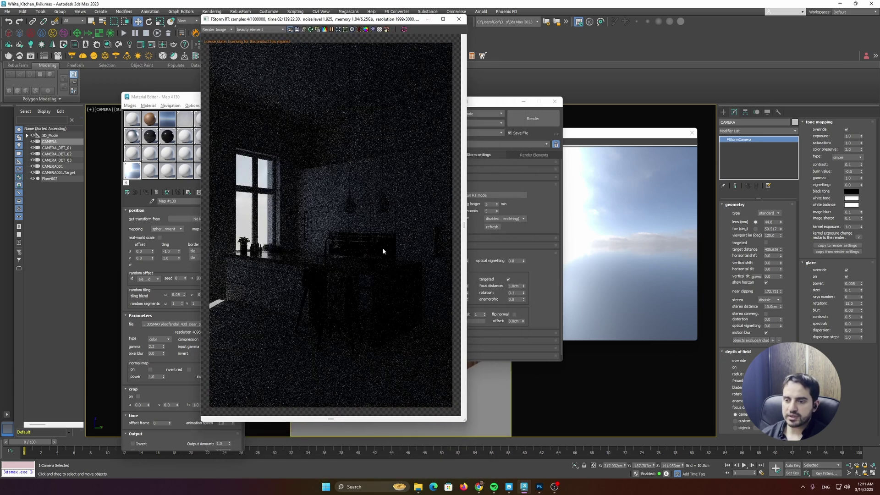
scroll(300, 251, "down", 1)
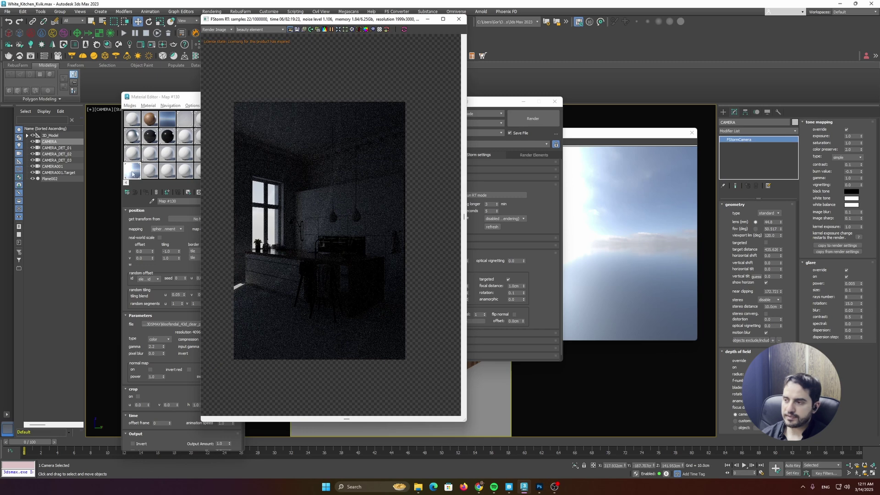
Step: Close the enlarged map preview and shift the sky bitmap's U offset to about -0.2 while watching the sunlight in the render
left_click_drag(155, 99, 551, 105)
left_click(692, 133)
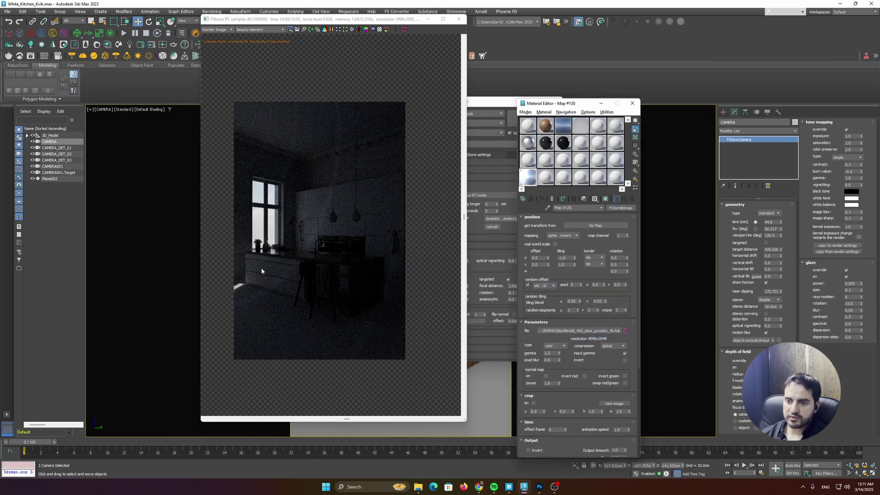
scroll(271, 263, "up", 5)
scroll(241, 312, "down", 3)
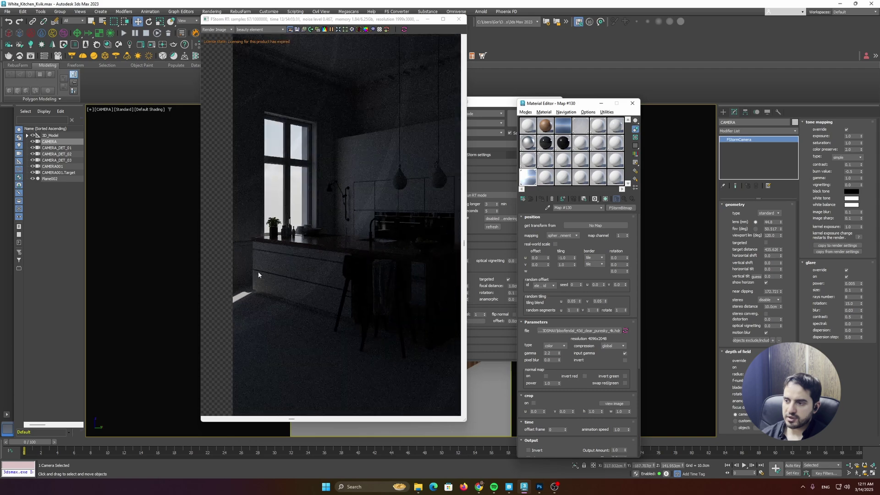
left_click_drag(549, 260, 552, 265)
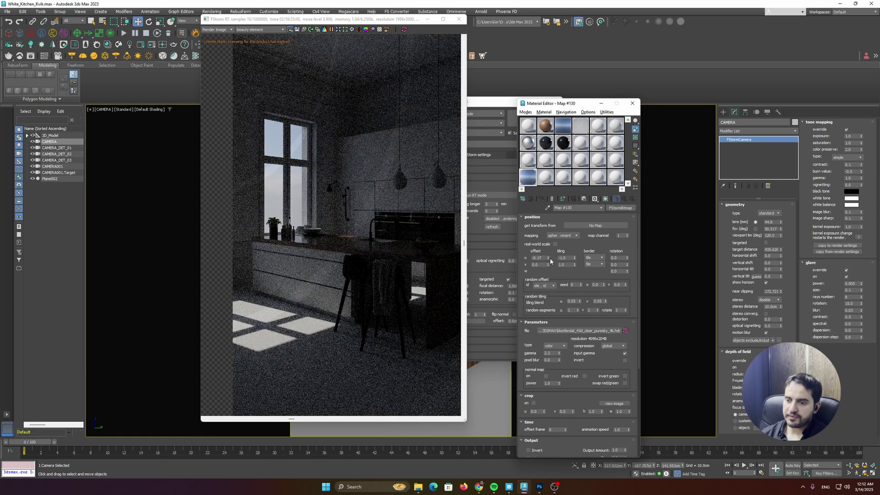
left_click_drag(552, 260, 553, 262)
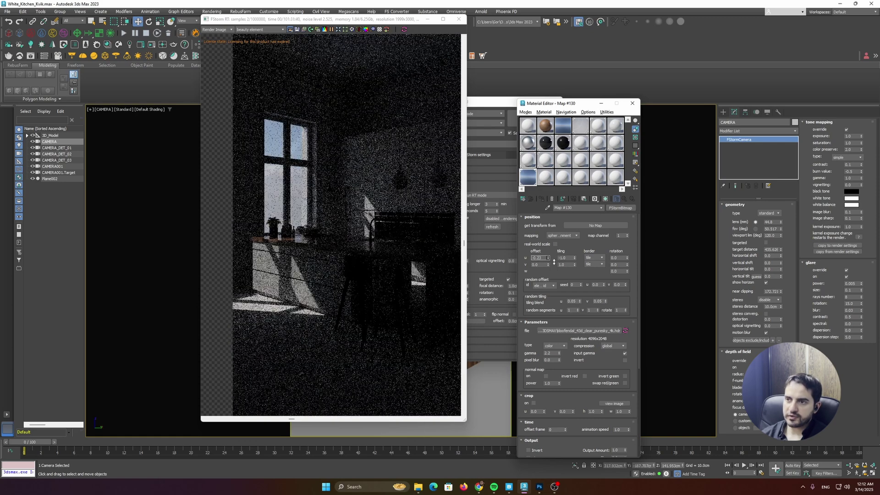
Step: Show the tone mapping controls in the RT render window and widen the window
left_click(477, 259)
left_click(325, 29)
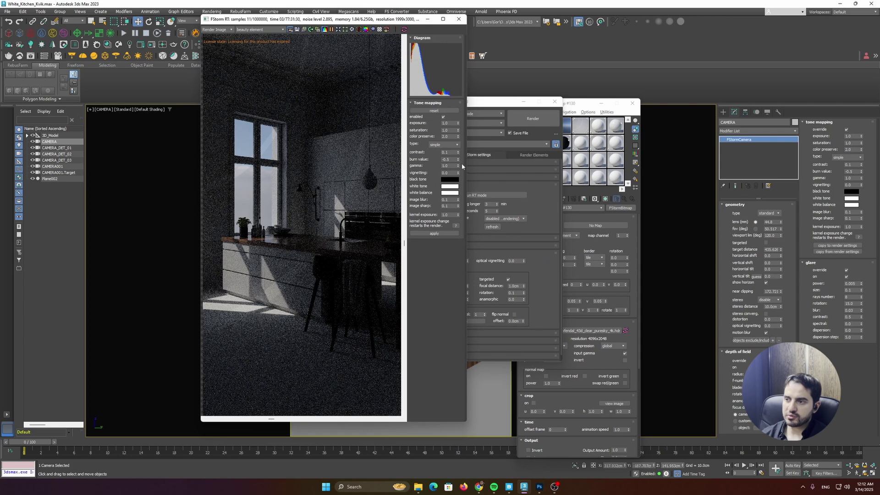
left_click_drag(466, 169, 648, 156)
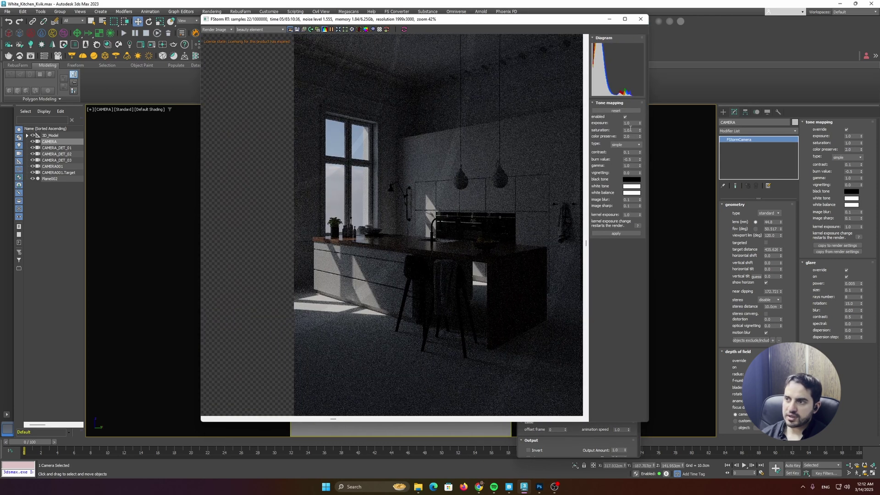
Step: Move the RT render window aside and bring the Render Setup window to the front
left_click_drag(507, 19, 398, 32)
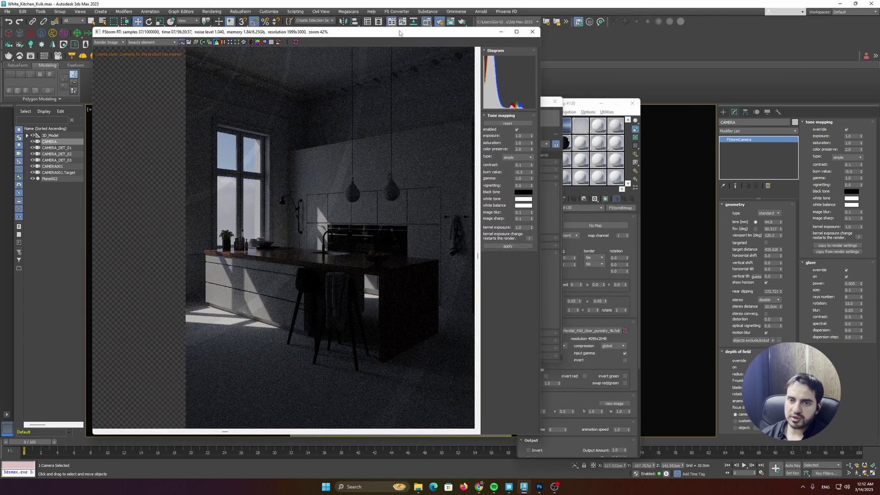
left_click(553, 310)
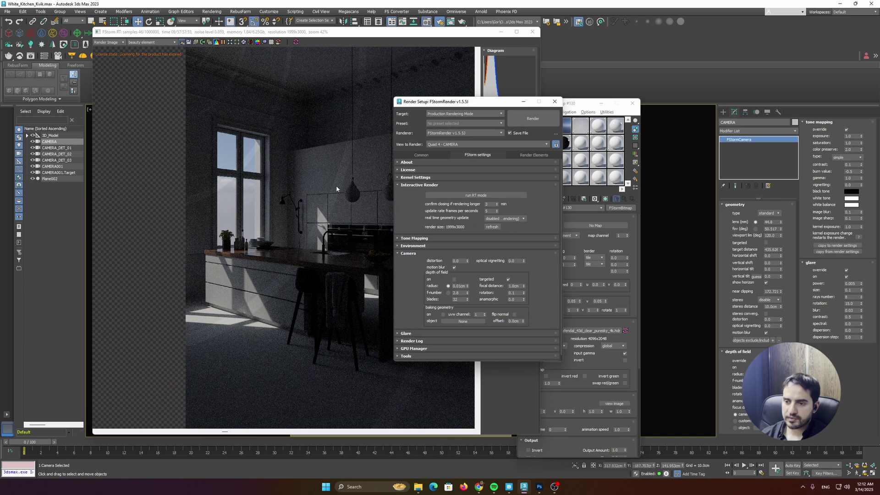
Step: Switch to the browser, view the Kloofendal 43d Clear (Pure Sky) HDRI page on Poly Haven, and return to 3ds Max
left_click(478, 488)
left_click(514, 7)
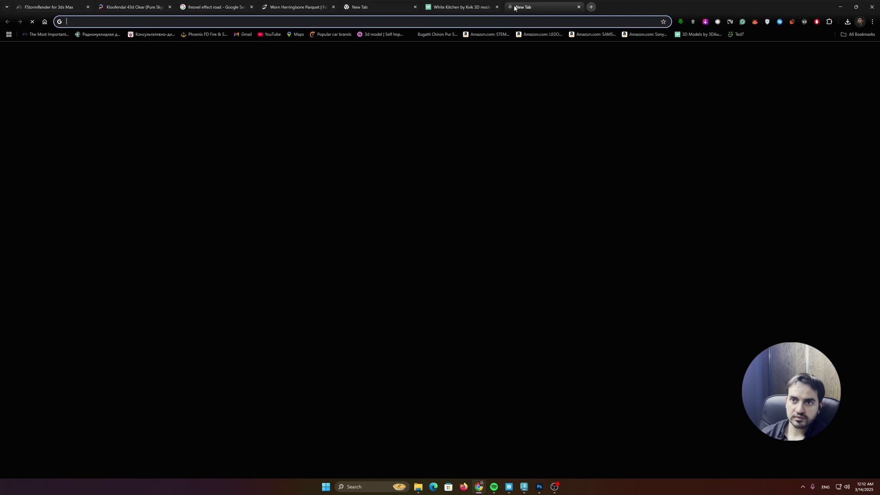
type("pol")
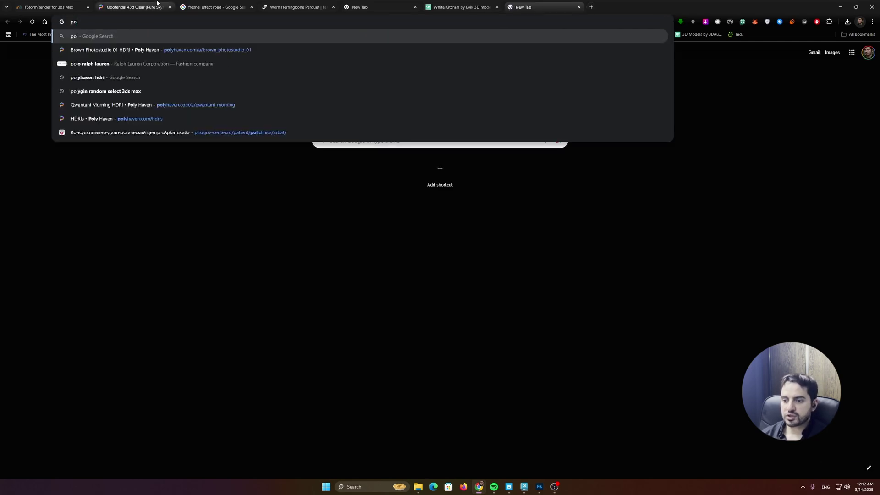
left_click(138, 7)
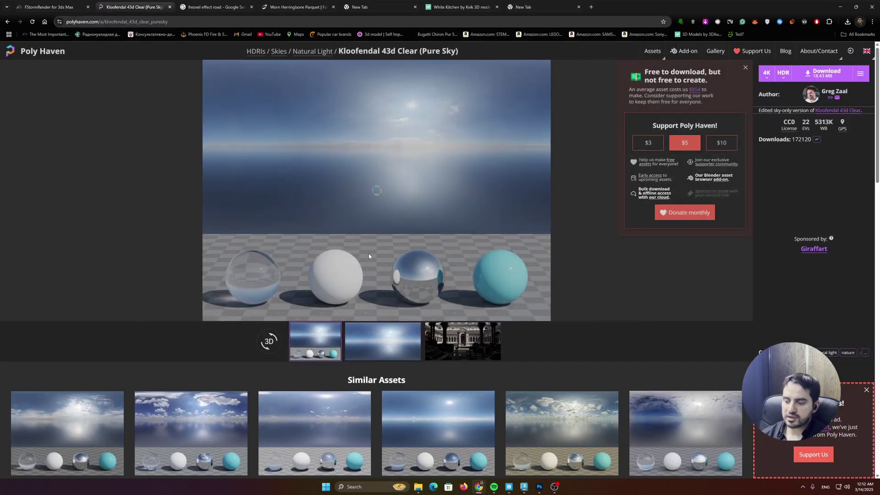
left_click(524, 487)
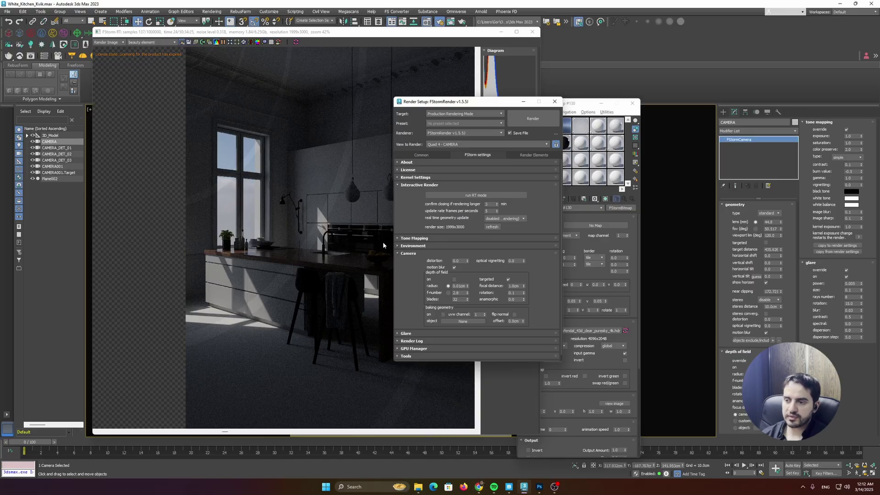
Step: Set the FStorm environment multiplier to 5.0 and minimize the Render Setup window
left_click(424, 247)
scroll(440, 229, "down", 1)
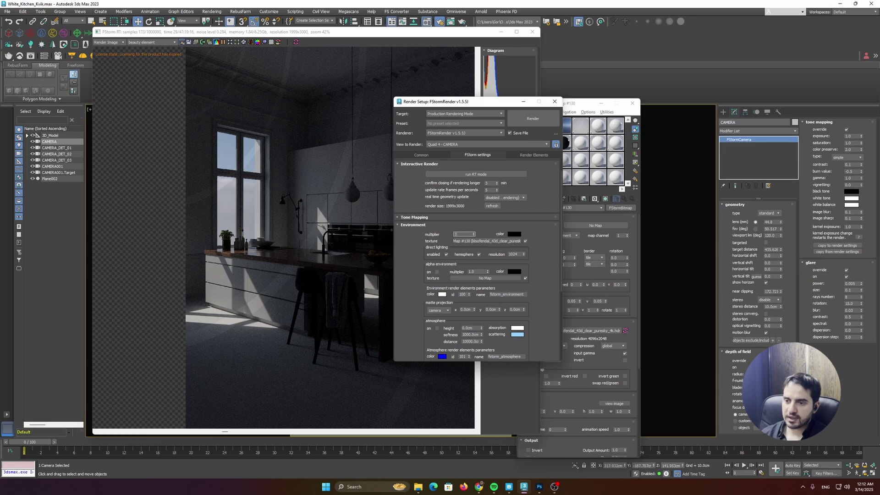
type("5")
key("Return")
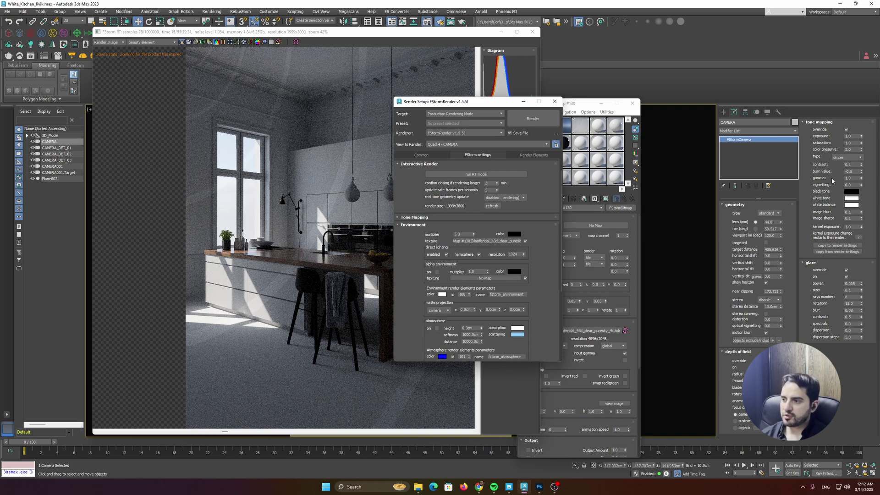
left_click(524, 101)
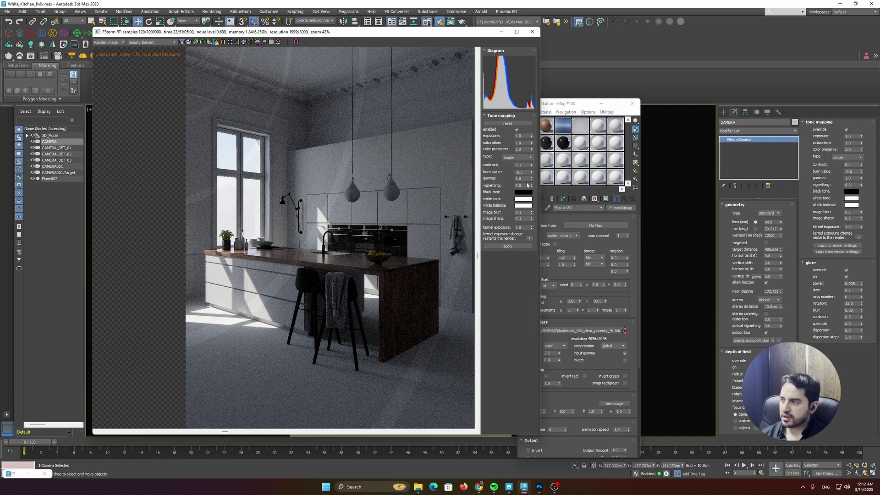
Step: Try a tone mapping exposure of 15.0 on the camera with the whole kitchen image in view
scroll(326, 275, "down", 2)
double_click(849, 137)
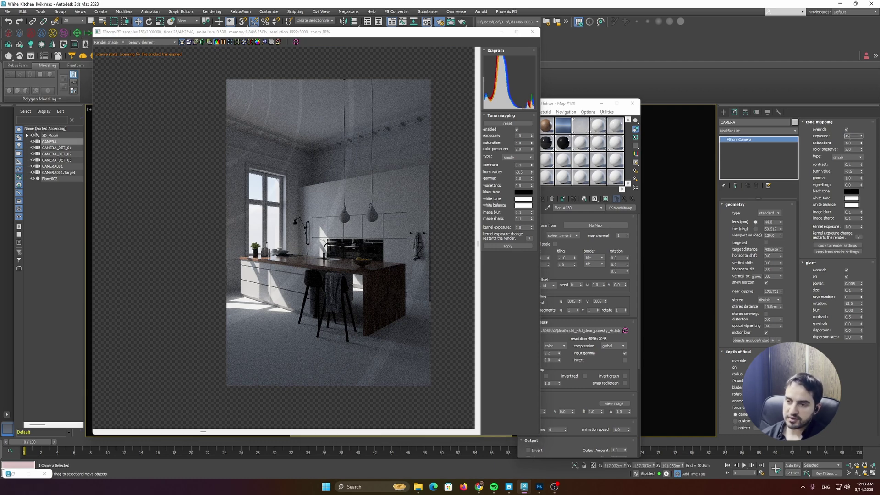
scroll(359, 231, "up", 1)
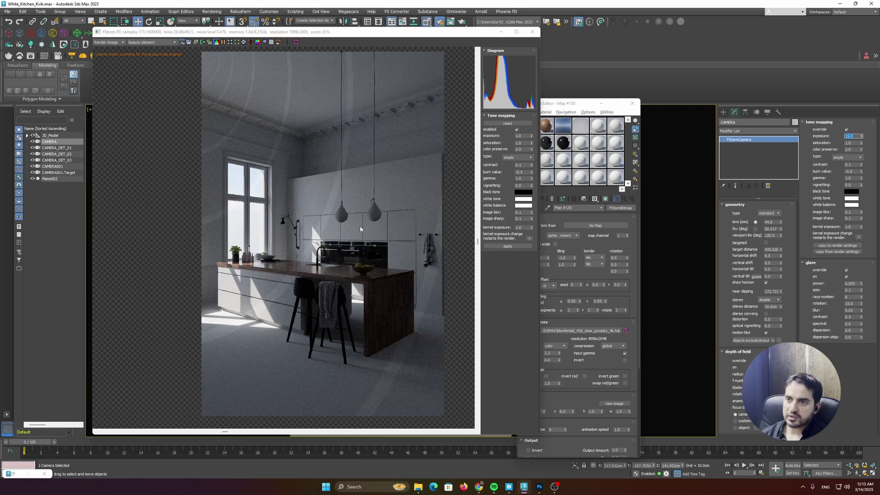
middle_click_drag(331, 138, 289, 145)
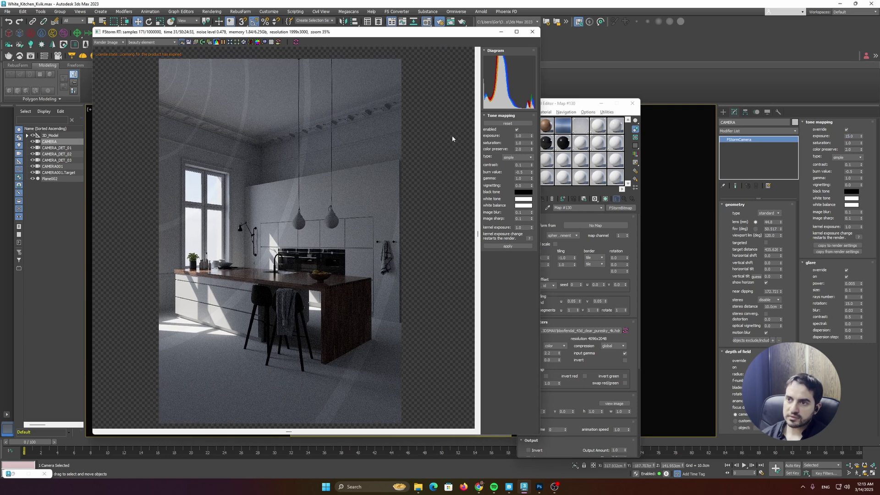
Step: Reopen Render Setup beside the render and disable the tone mapping of the RT render window
left_click(295, 43)
left_click_drag(452, 101, 553, 78)
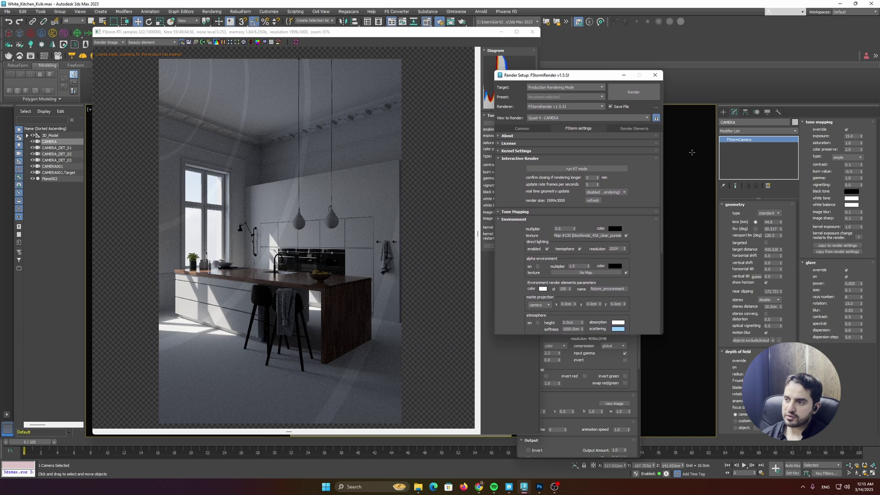
left_click_drag(622, 83, 622, 83)
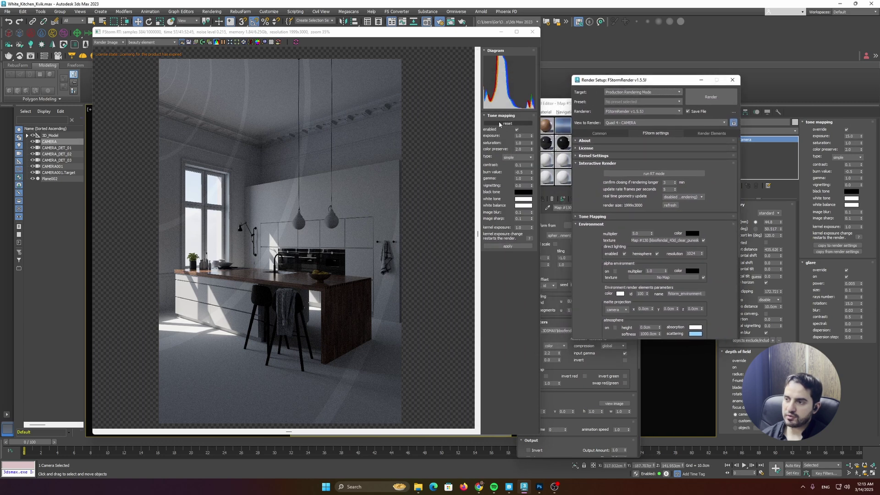
left_click(518, 133)
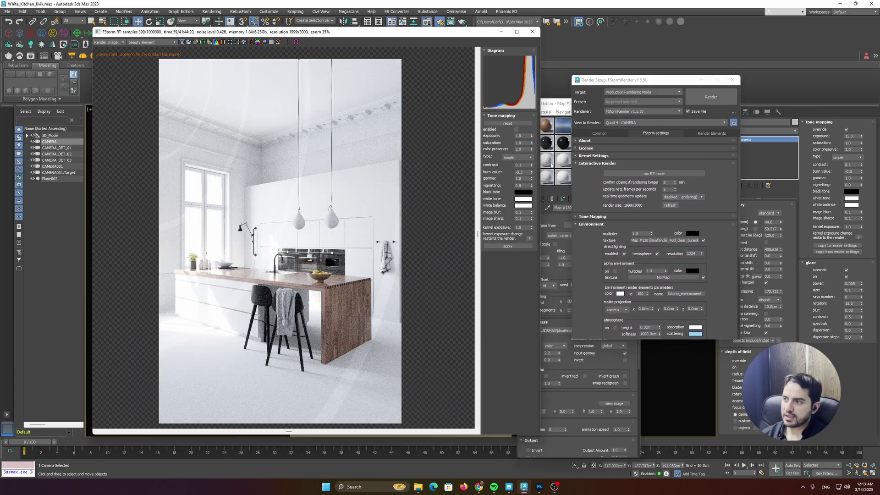
left_click_drag(638, 86, 610, 78)
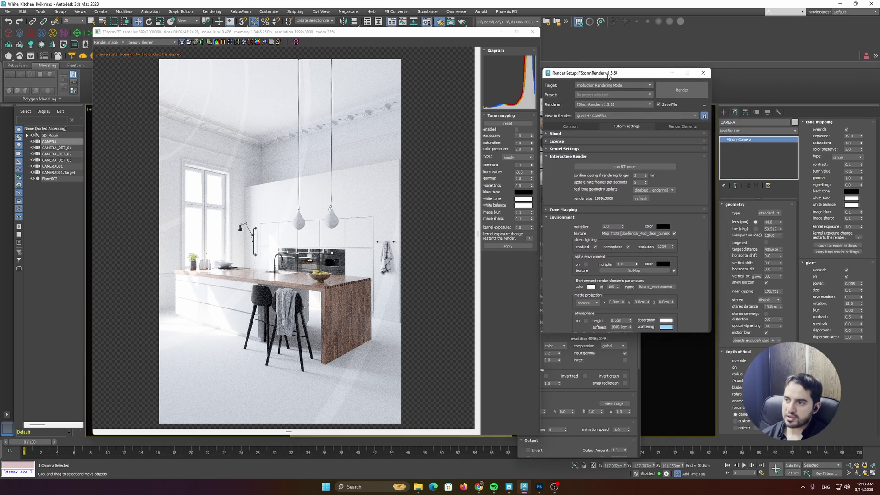
Step: Set the camera's tone mapping exposure to 10.0
double_click(848, 136)
type("10")
key("Return")
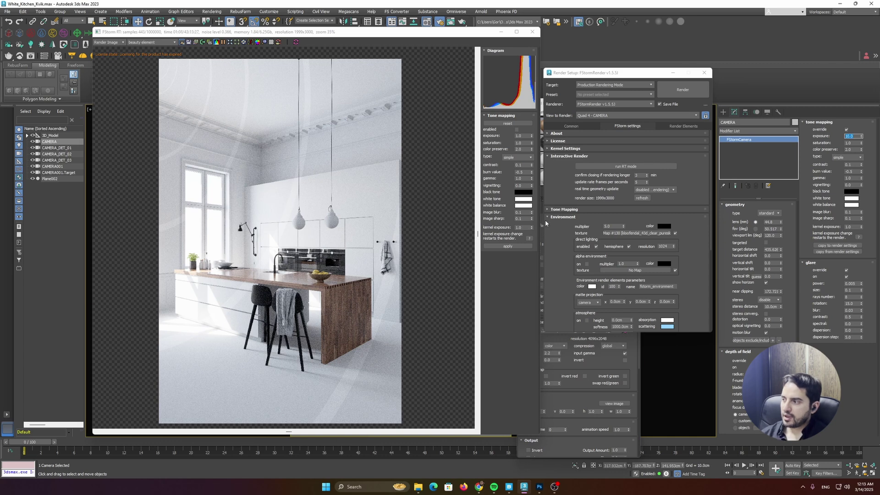
left_click(812, 215)
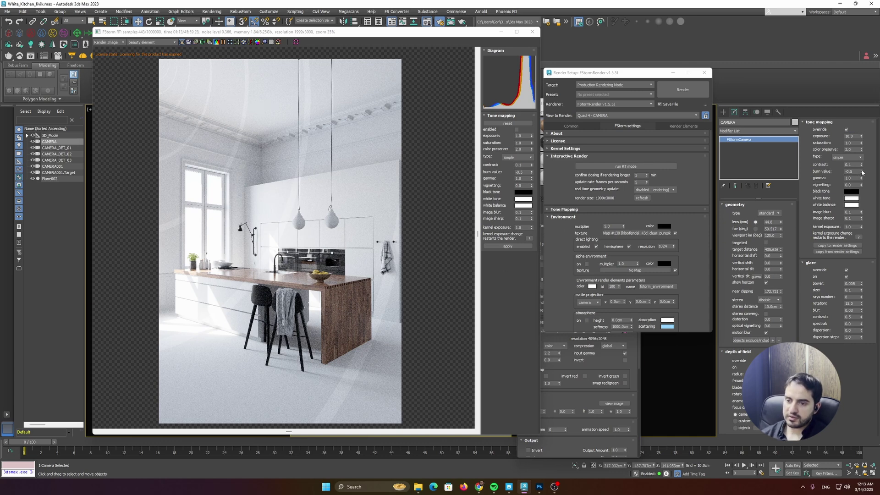
Step: Set the camera's tone mapping burn value to -1.0 while checking the highlights in the render
left_click_drag(865, 197, 864, 200)
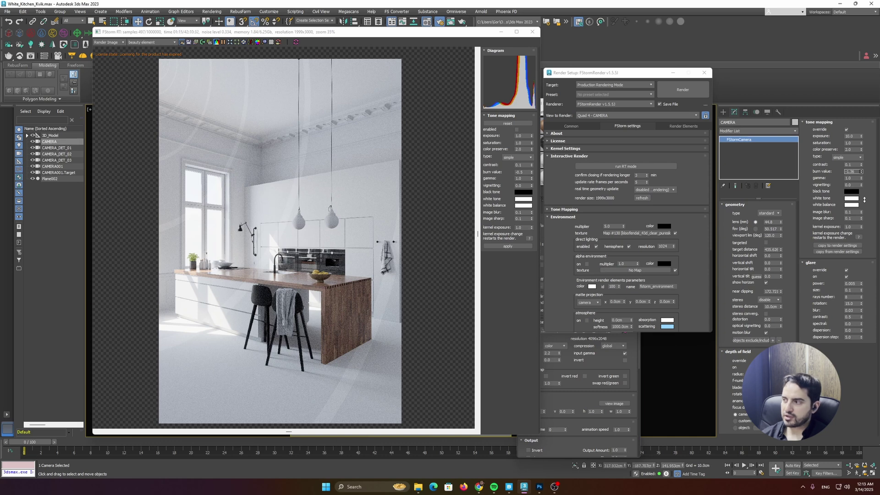
left_click_drag(861, 170, 861, 172)
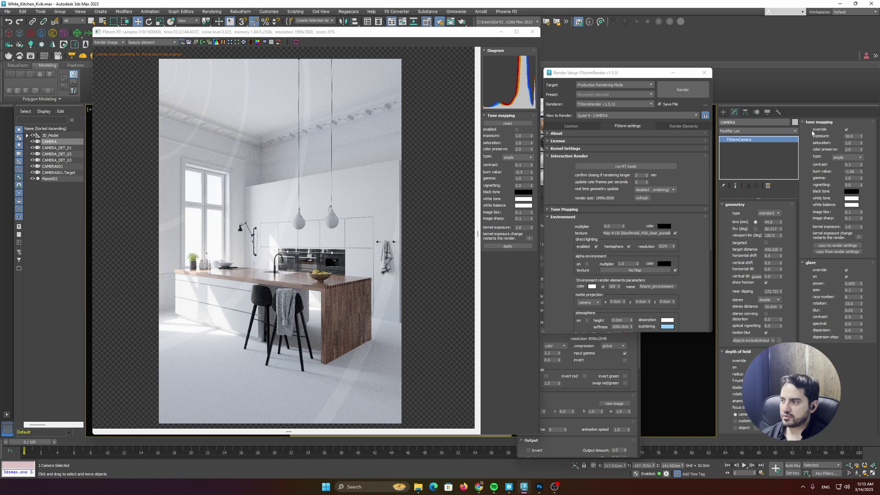
double_click(852, 172)
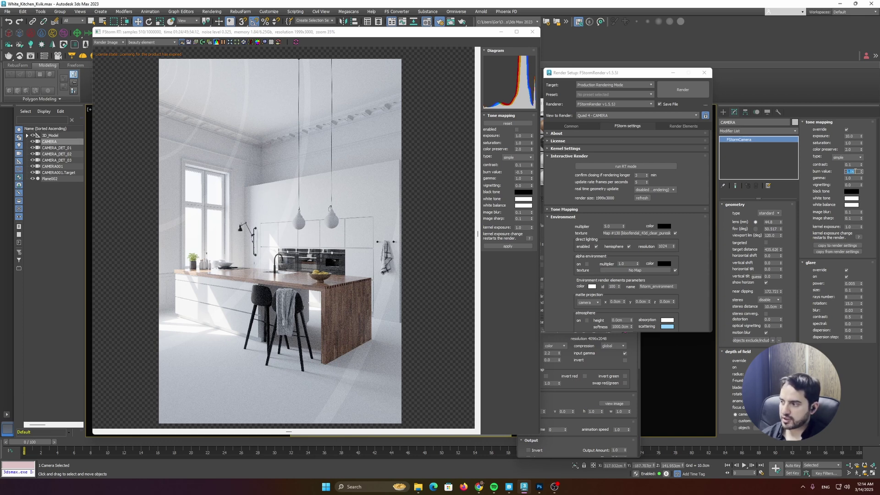
key("Return")
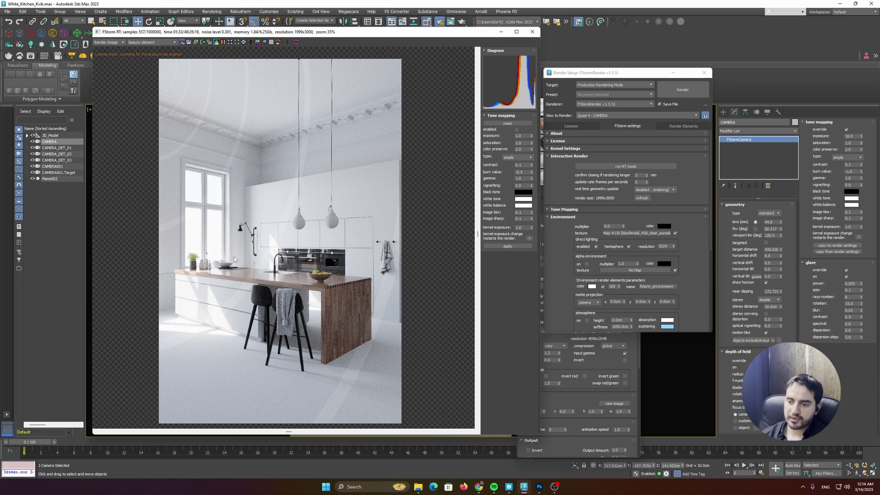
middle_click_drag(253, 277, 259, 268)
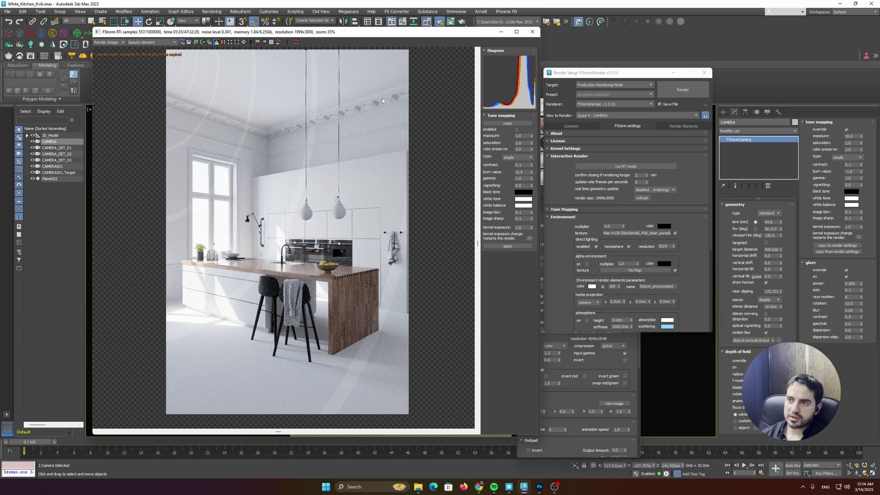
middle_click_drag(366, 83, 359, 101)
Step: Open the Material Editor and make the unused 20 - Default slot a new FStorm material
left_click(427, 20)
left_click(548, 185)
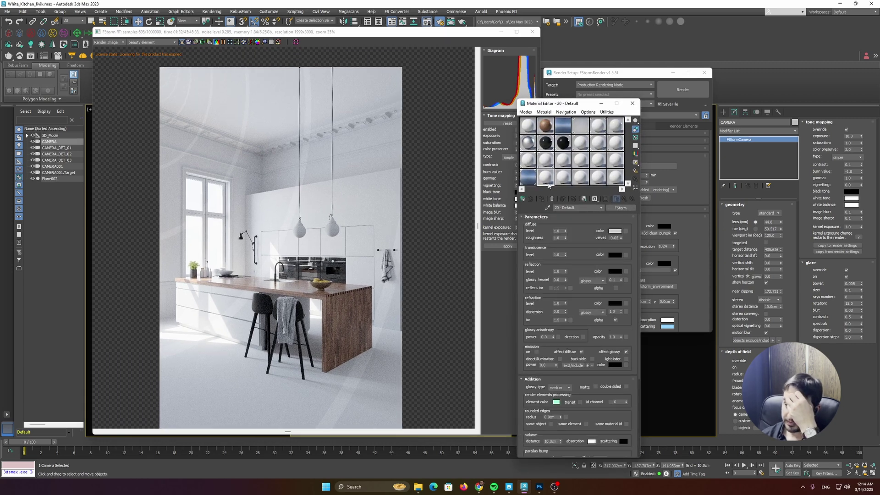
left_click(626, 209)
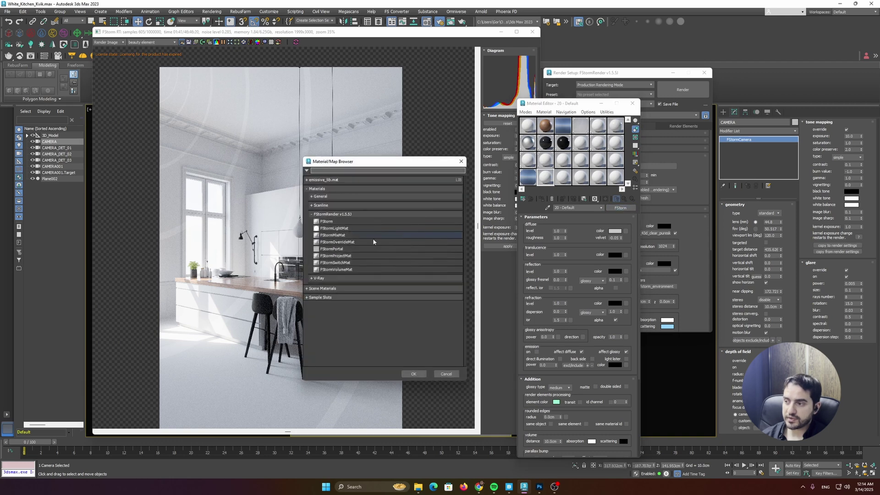
double_click(316, 223)
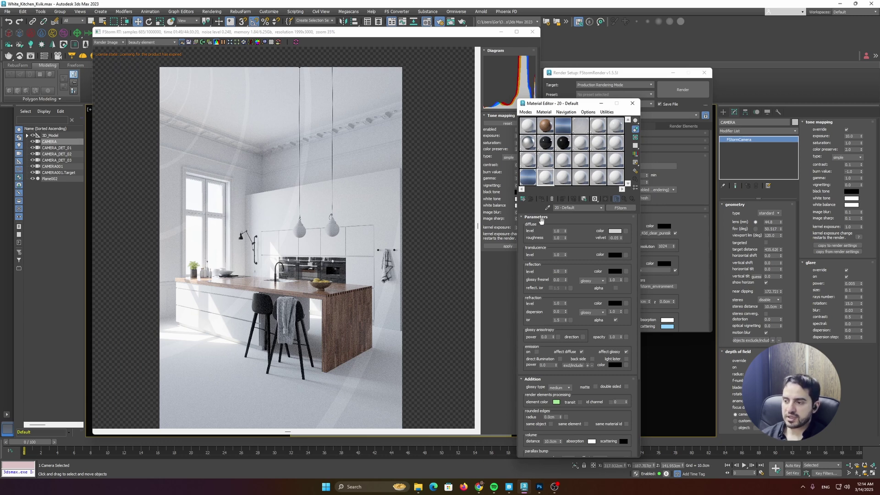
scroll(581, 265, "down", 1)
scroll(577, 249, "up", 1)
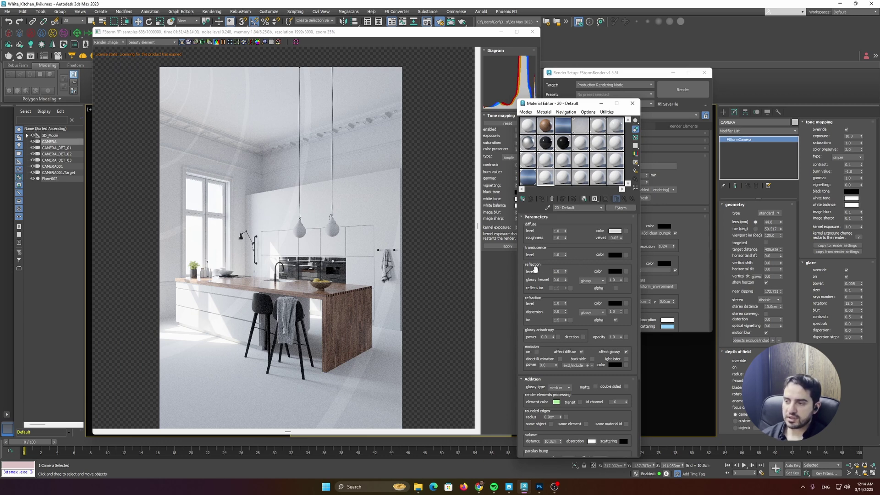
left_click(614, 271)
left_click_drag(539, 232, 583, 232)
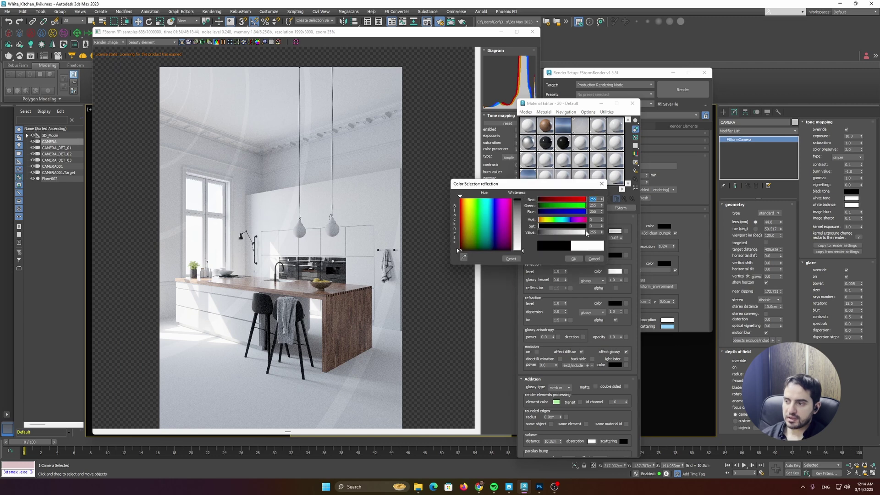
left_click(594, 260)
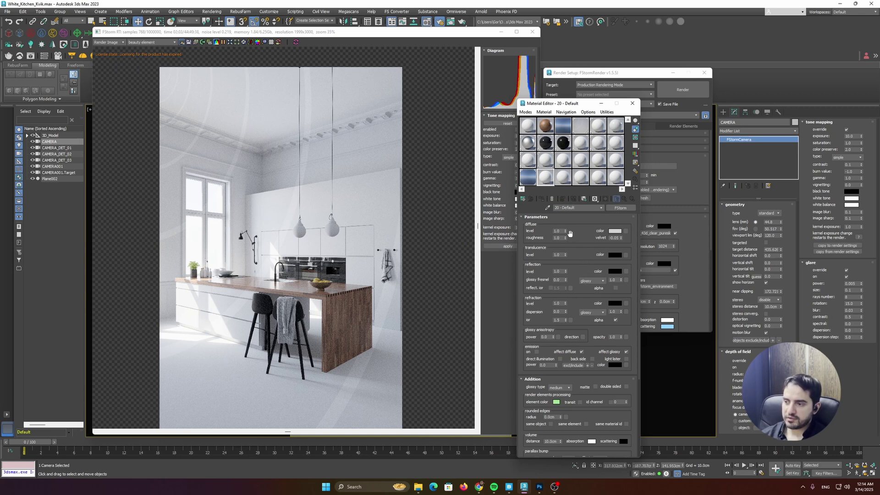
Step: Load the Worn Herringbone Parquet BaseColor image from the tex folder as an FStormBitmap in the material's diffuse color
left_click(627, 231)
double_click(404, 203)
left_click(562, 330)
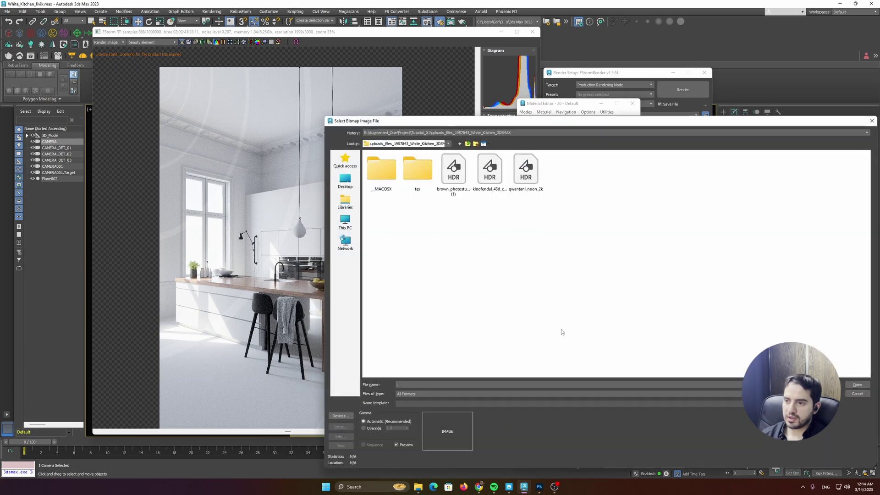
double_click(418, 176)
double_click(415, 176)
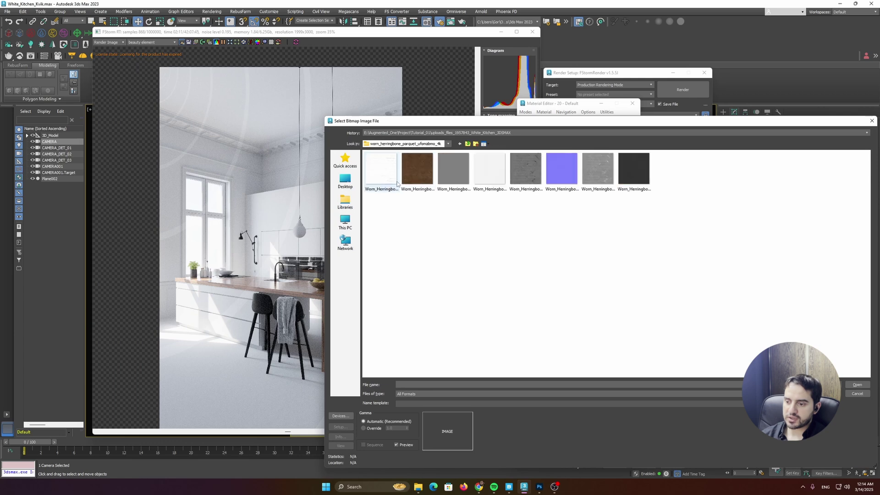
left_click(414, 173)
double_click(416, 171)
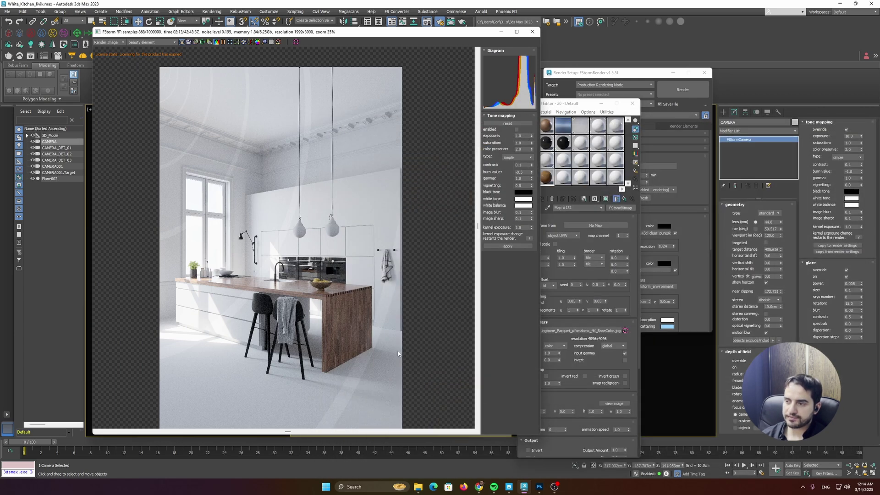
Step: Apply the parquet material to the kitchen floor, show its texture in the viewport, and move the render window back into view
left_click_drag(470, 33, 245, 286)
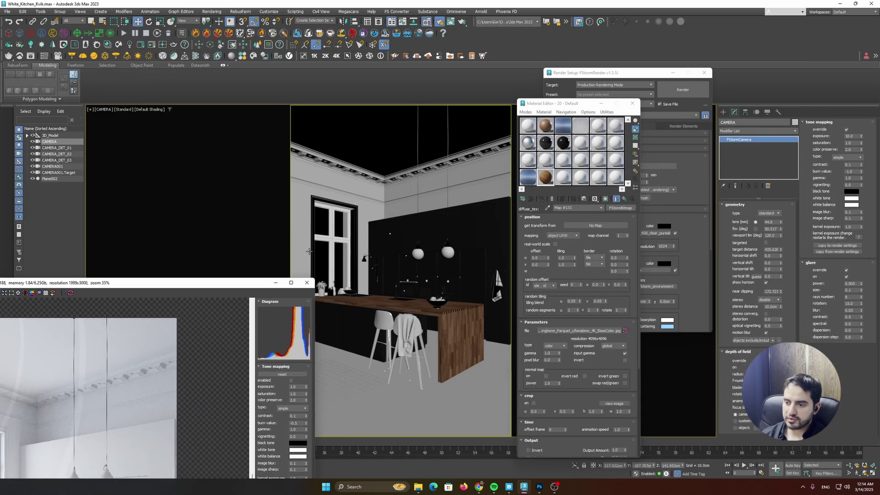
left_click_drag(543, 179, 418, 368)
left_click(606, 199)
left_click_drag(221, 282, 398, 37)
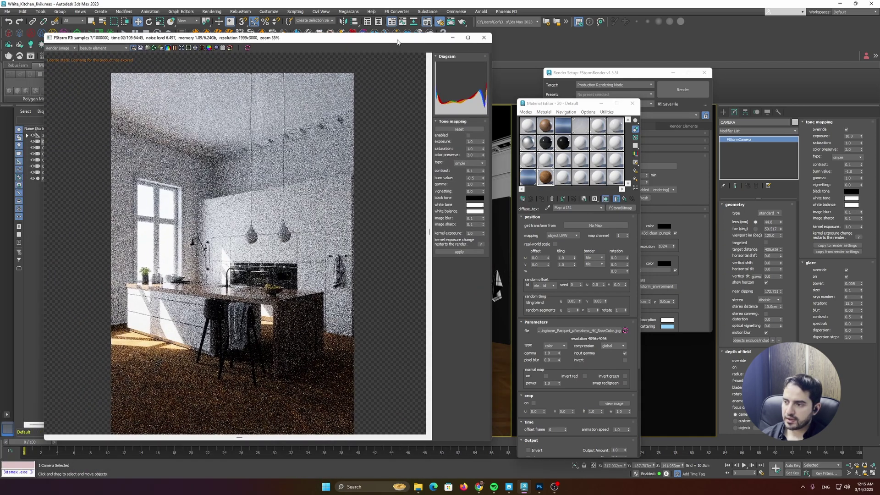
left_click(625, 198)
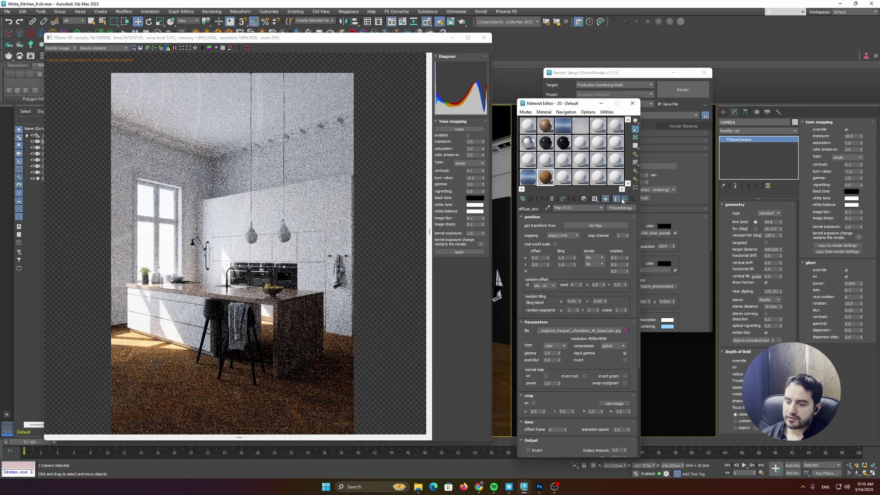
Step: Switch to Quixel Bridge to view the Worn Herringbone Parquet reference, and return to the Material Editor
mouse_move(420, 487)
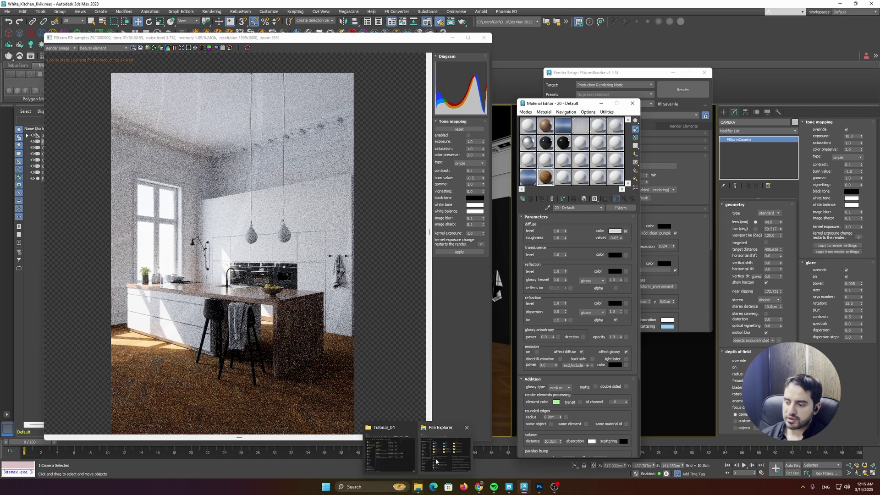
left_click(509, 487)
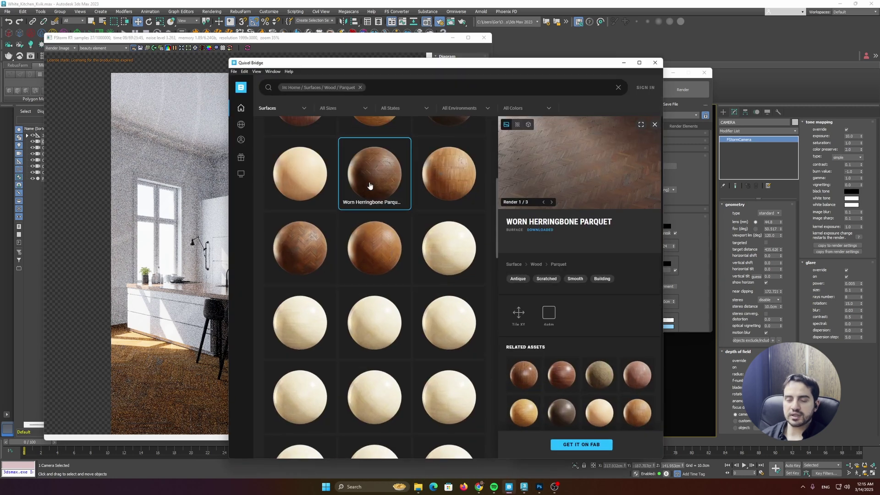
left_click(625, 64)
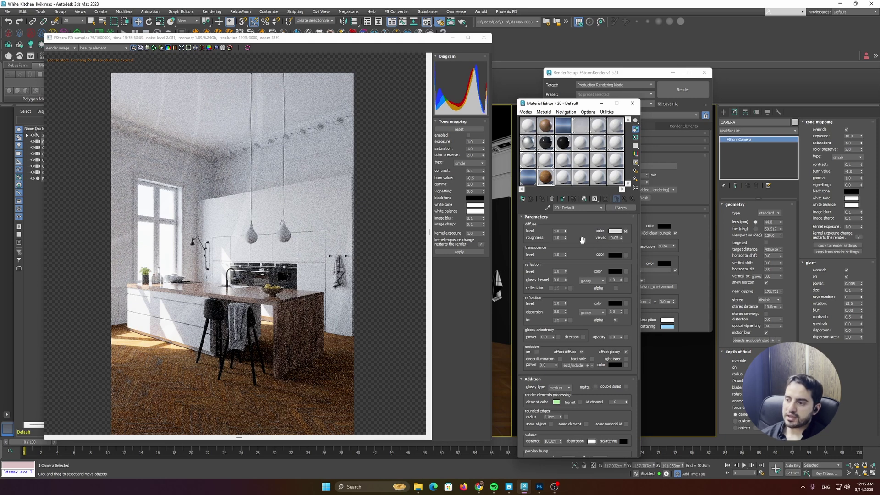
Step: Wrap the parquet material's diffuse bitmap in an FStormMix map, keeping the old map as a sub-map
left_click(626, 231)
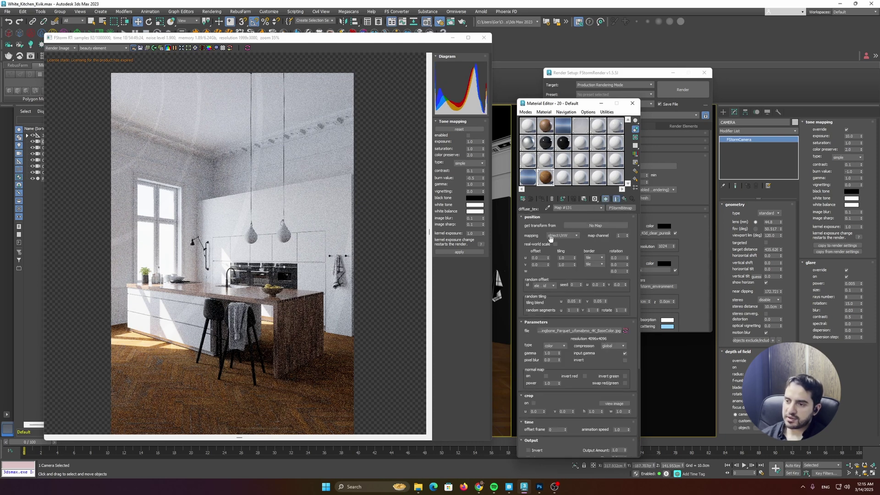
left_click(620, 209)
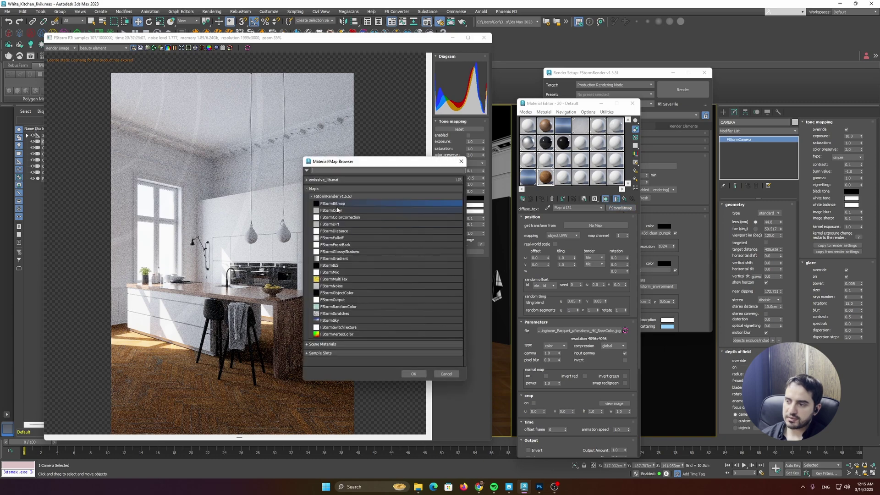
double_click(330, 272)
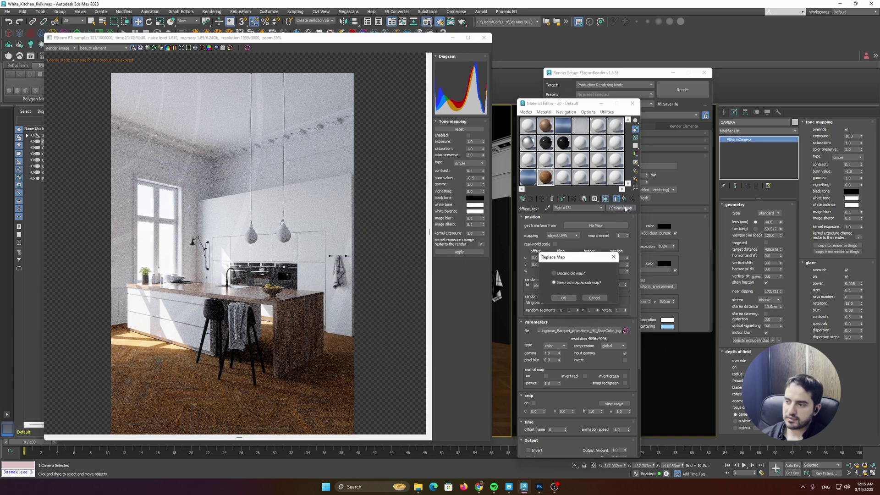
left_click(563, 298)
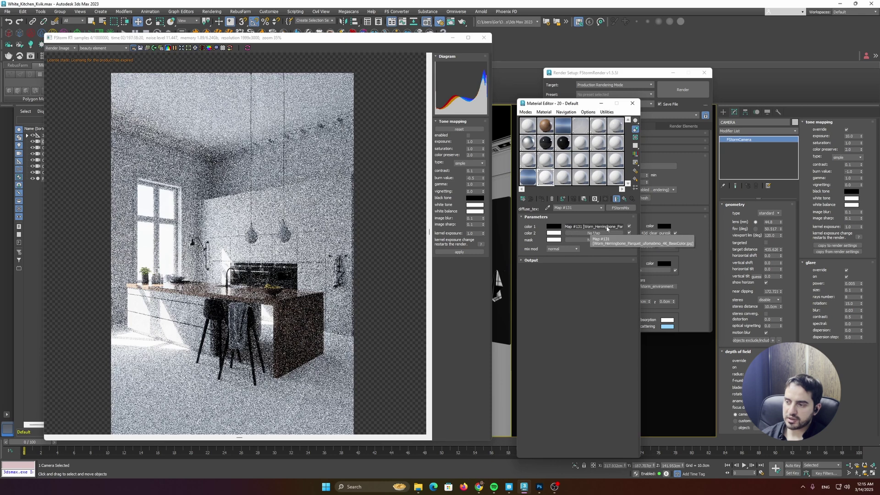
Step: Load the Worn Herringbone Parquet AO image as an FStormBitmap in the mix map's color 2 and set the mix mode to multiply
left_click(594, 233)
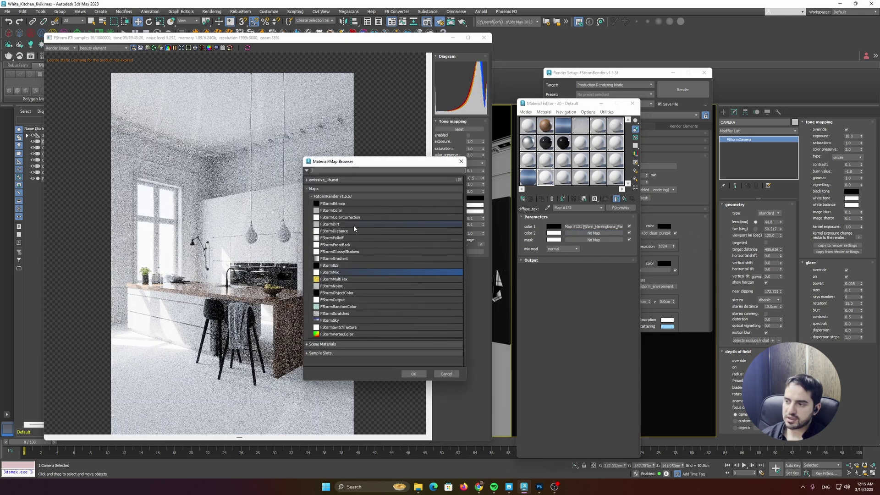
double_click(334, 207)
left_click(561, 330)
left_click(389, 179)
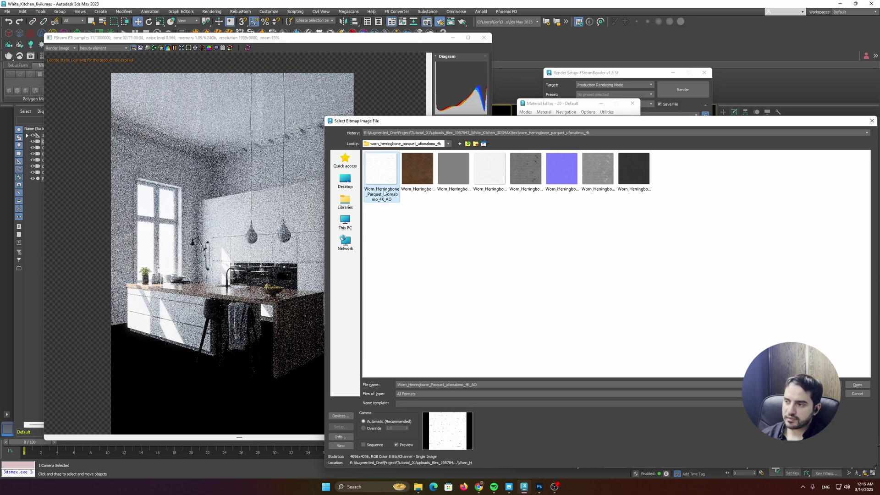
double_click(389, 179)
left_click(624, 199)
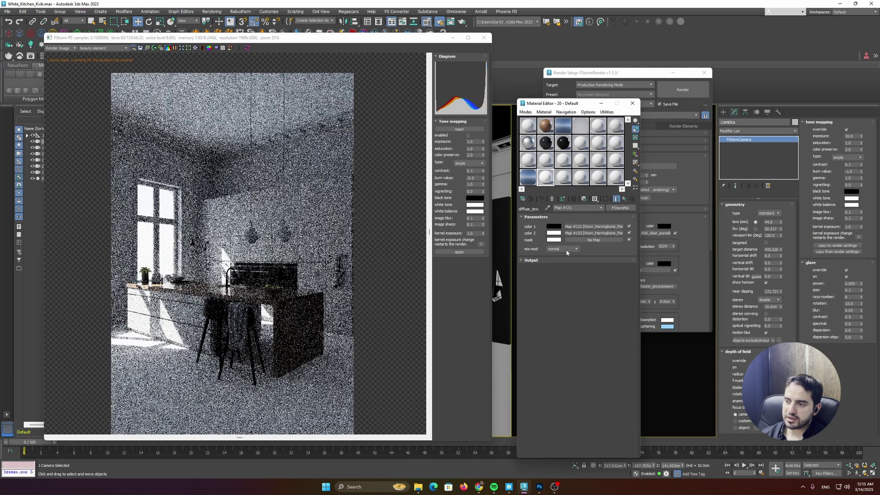
left_click(560, 250)
left_click(553, 265)
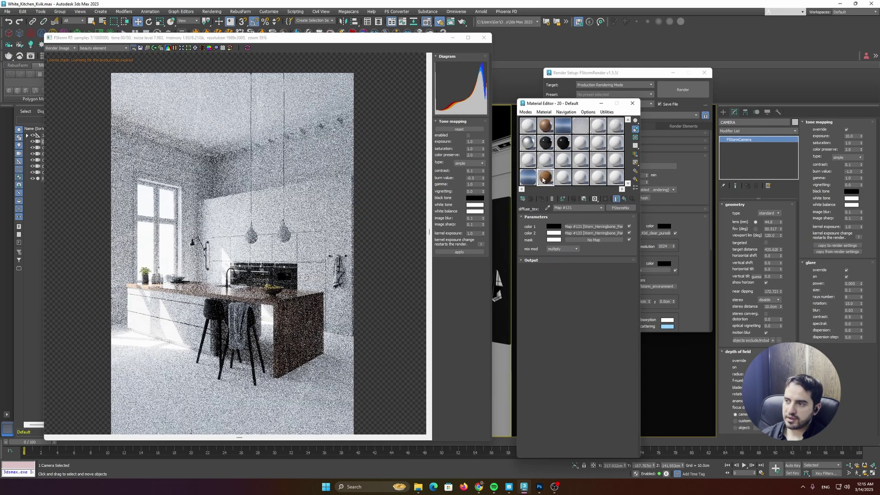
Step: Examine the mix map in an enlarged flat preview, comparing it with the color 2 AO map disabled and enabled
double_click(545, 178)
left_click_drag(574, 136, 323, 113)
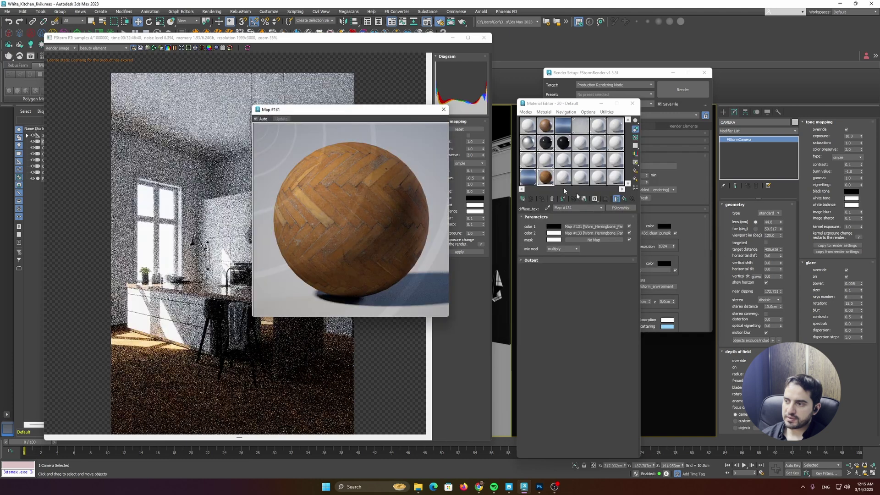
left_click(616, 200)
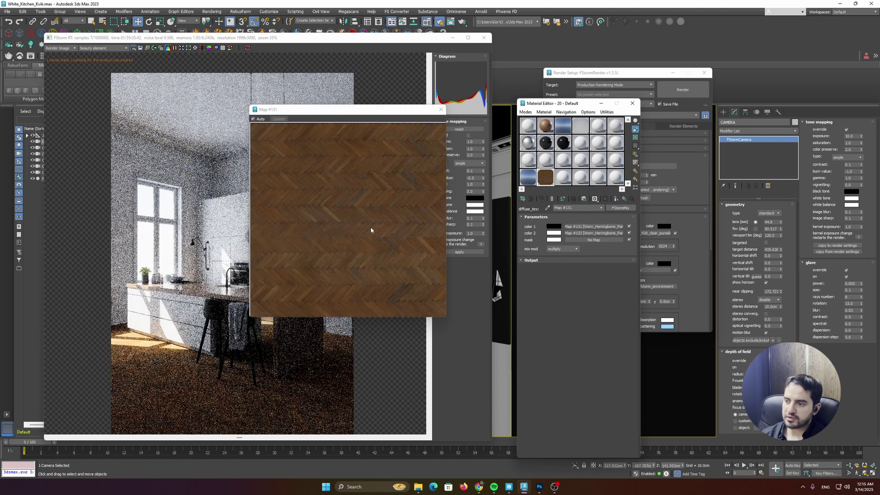
left_click_drag(443, 318, 528, 398)
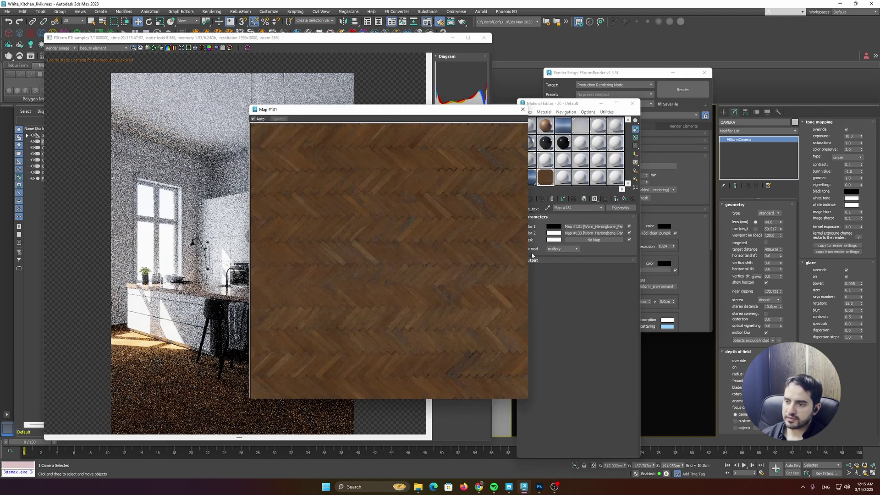
left_click(630, 234)
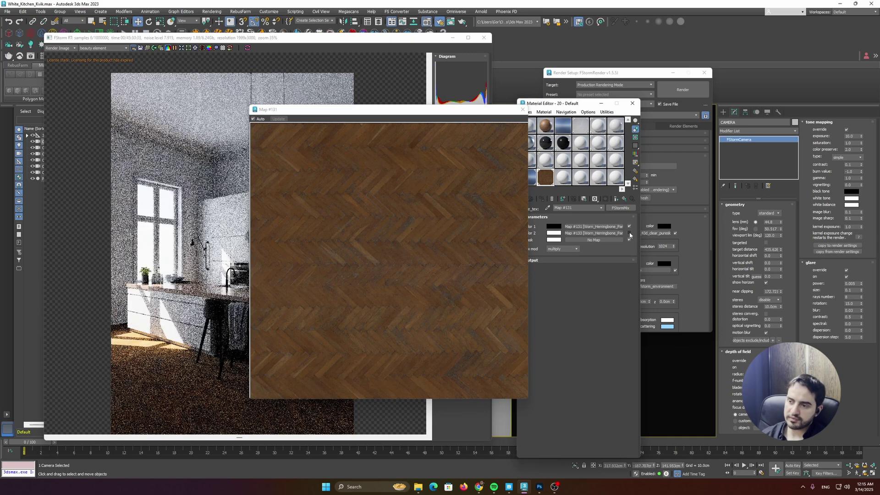
left_click(630, 233)
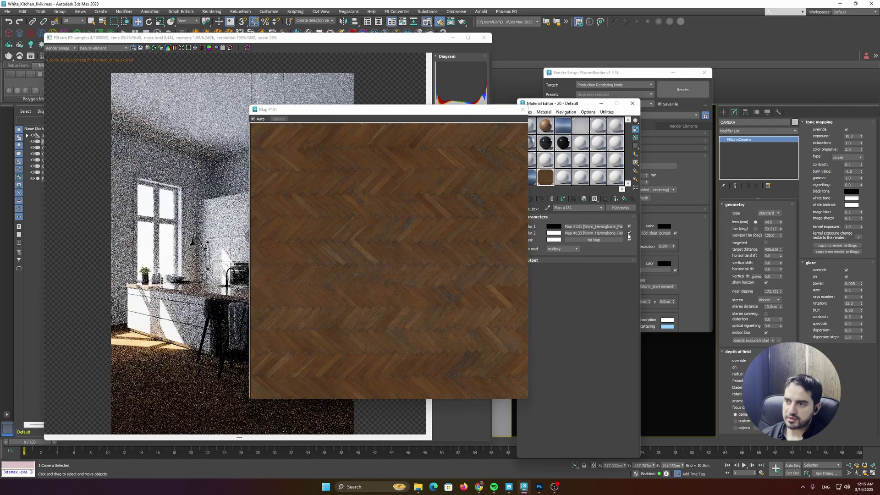
left_click_drag(468, 118, 396, 99)
left_click(450, 92)
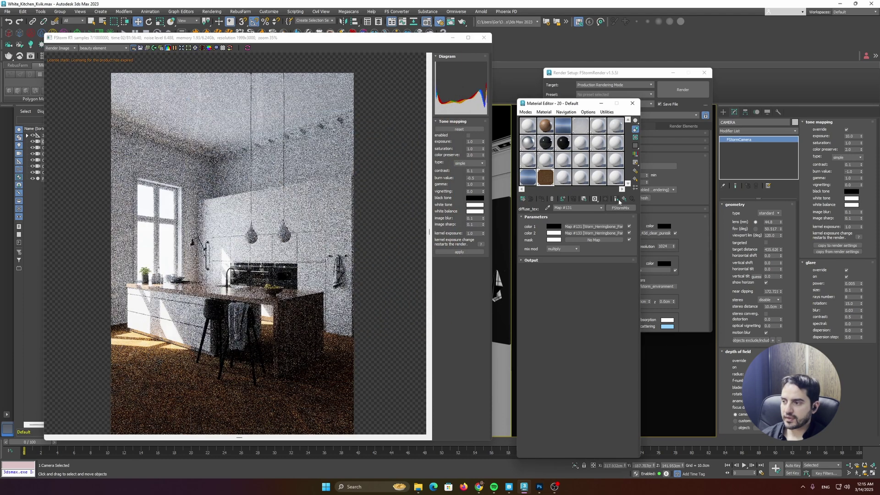
Step: Set the parquet material's reflection color to near white and switch its reflection mode from glossy to roughness
left_click(624, 200)
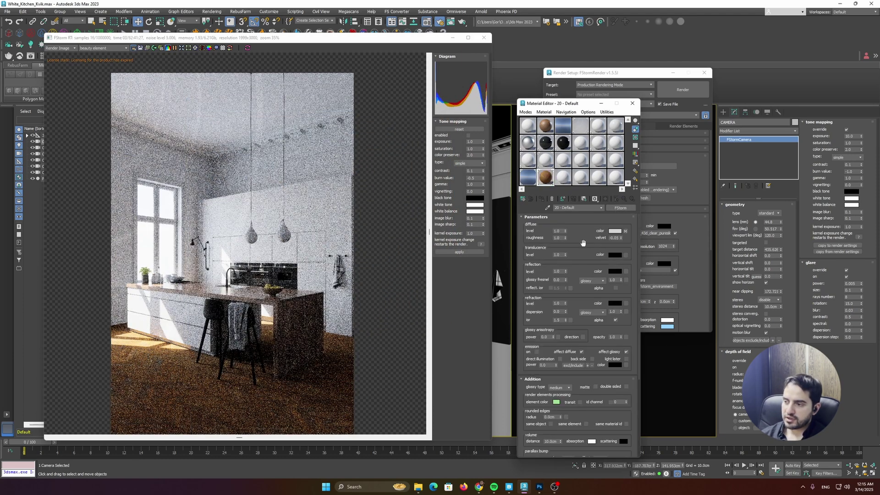
left_click(615, 263)
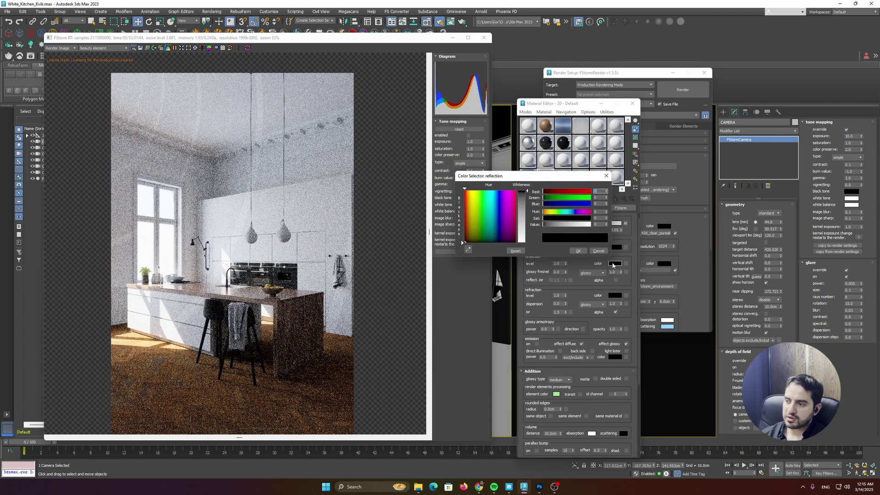
left_click_drag(573, 225, 581, 228)
left_click(578, 251)
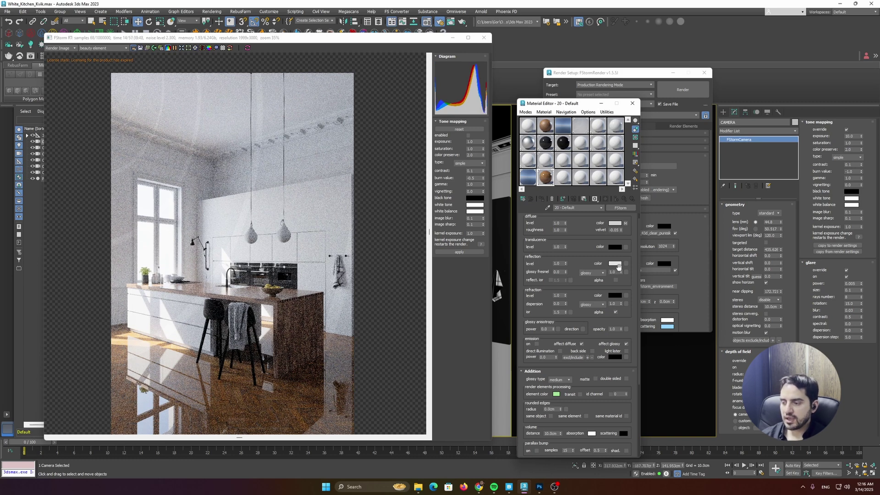
left_click(591, 273)
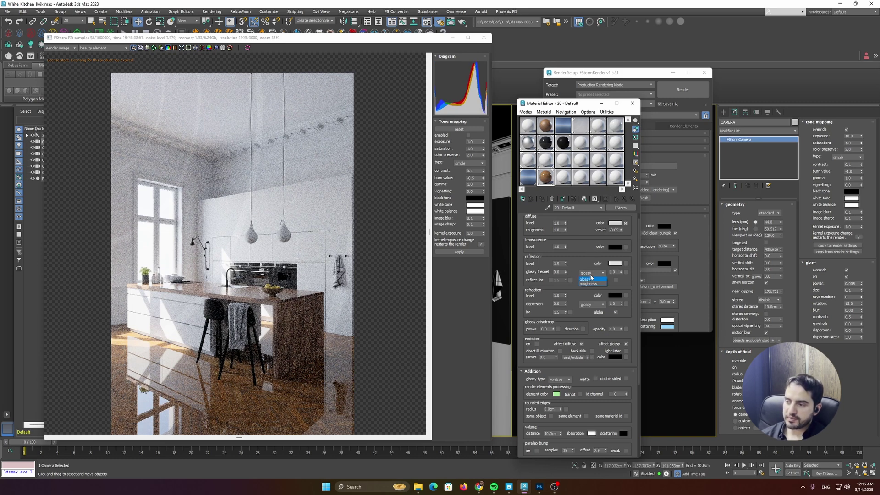
left_click(585, 284)
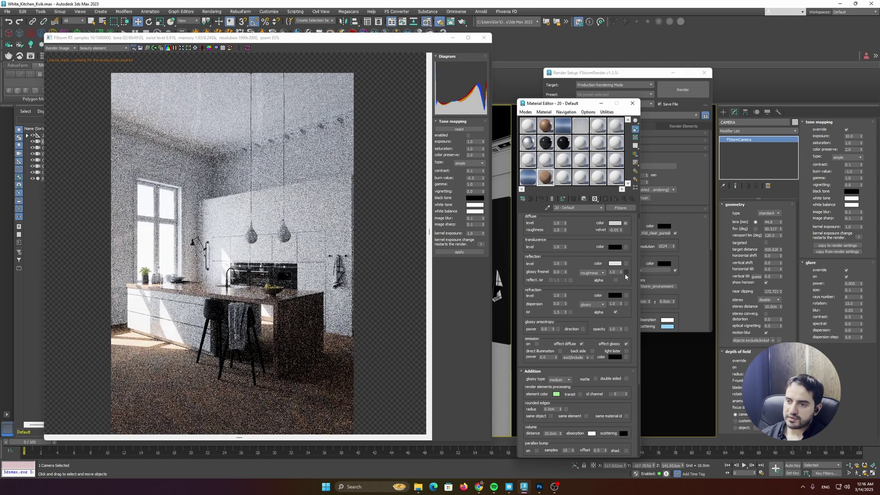
Step: Load the Worn Herringbone Parquet Roughness image as an FStormBitmap in the material's reflection roughness slot
left_click(627, 273)
double_click(345, 202)
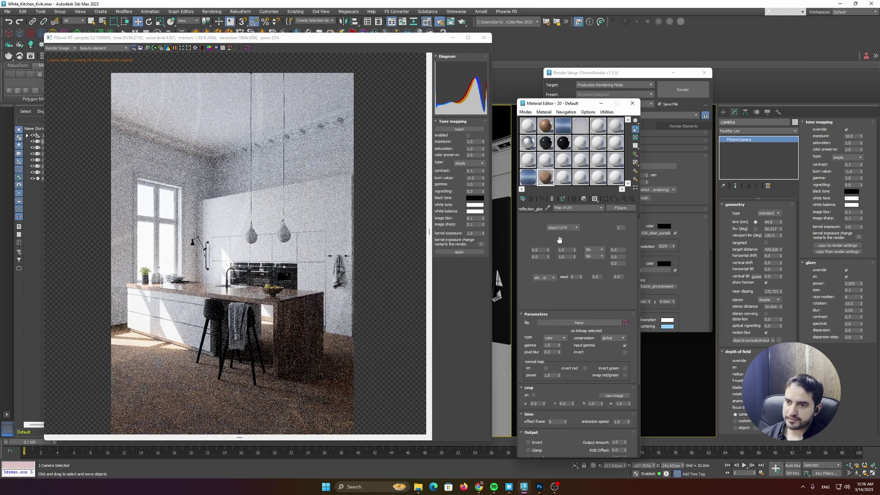
left_click(554, 323)
left_click(533, 174)
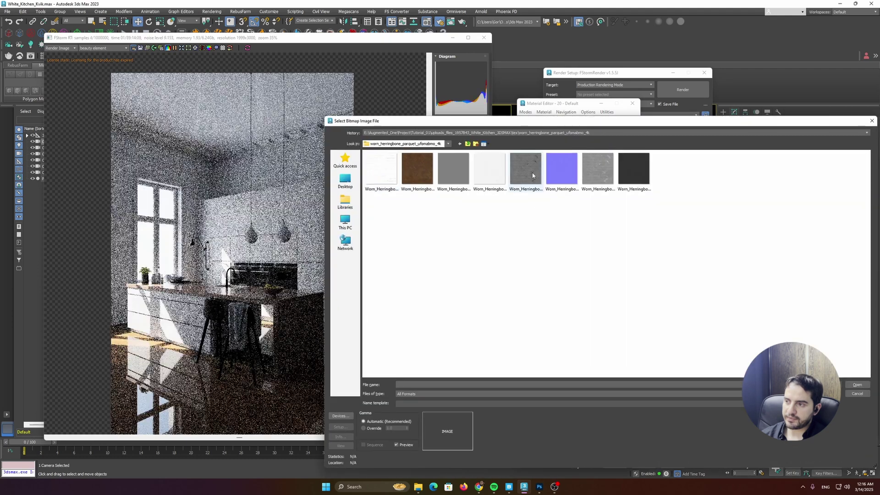
left_click(600, 176)
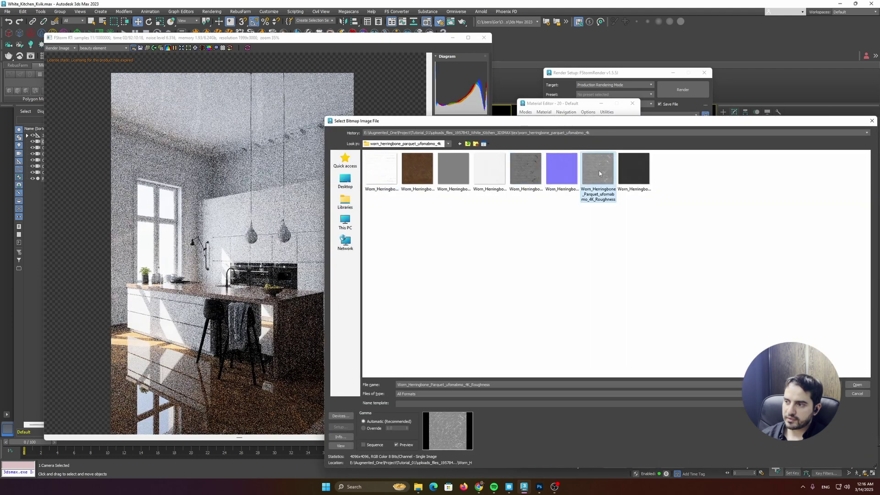
double_click(599, 173)
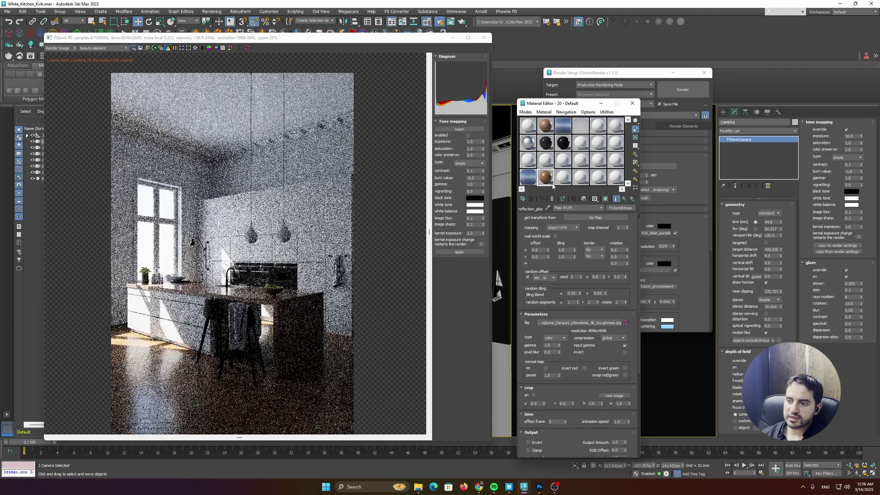
Step: Open an enlarged preview of the parquet material and set the roughness bitmap's gamma to 2.2
double_click(546, 178)
left_click_drag(456, 381, 353, 278)
left_click_drag(272, 97, 343, 80)
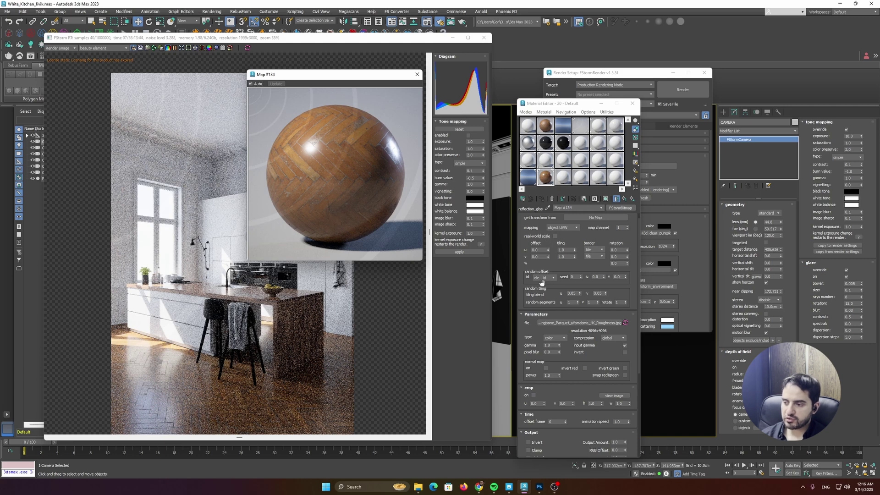
double_click(549, 345)
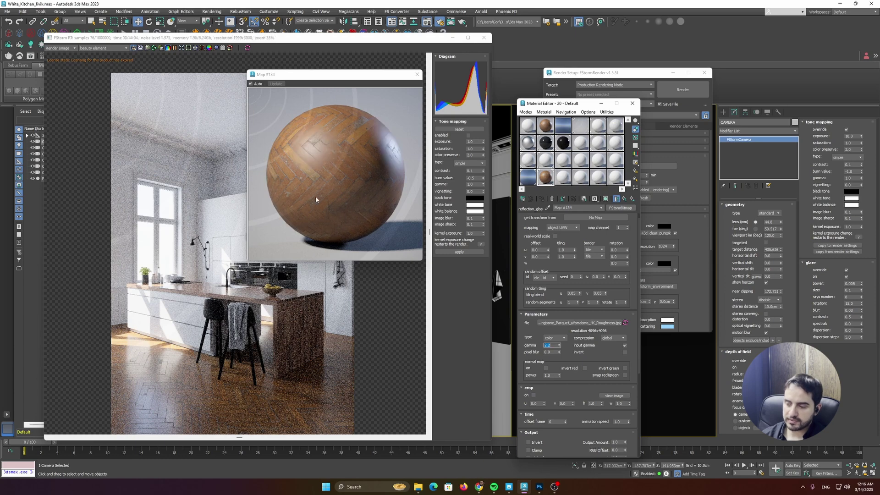
Step: Check the Worn Herringbone Parquet reference in Quixel Bridge, and examine the kitchen floor's reflections up close in the render
left_click(509, 487)
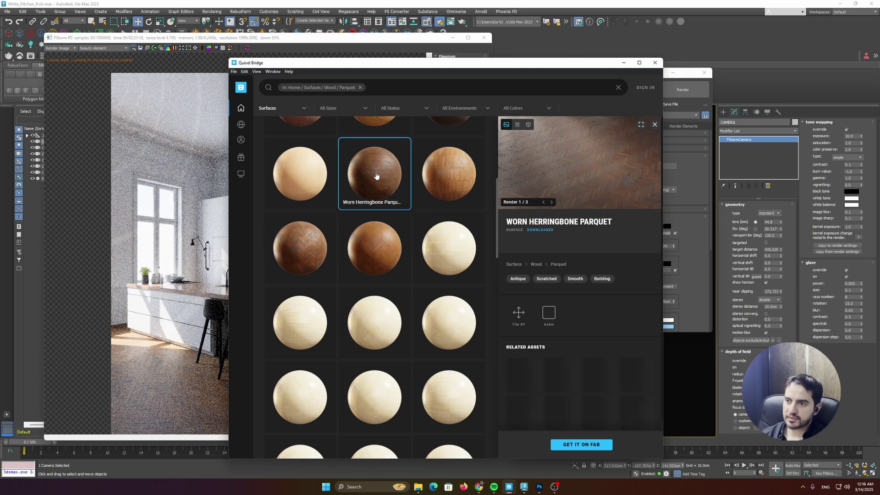
left_click(624, 62)
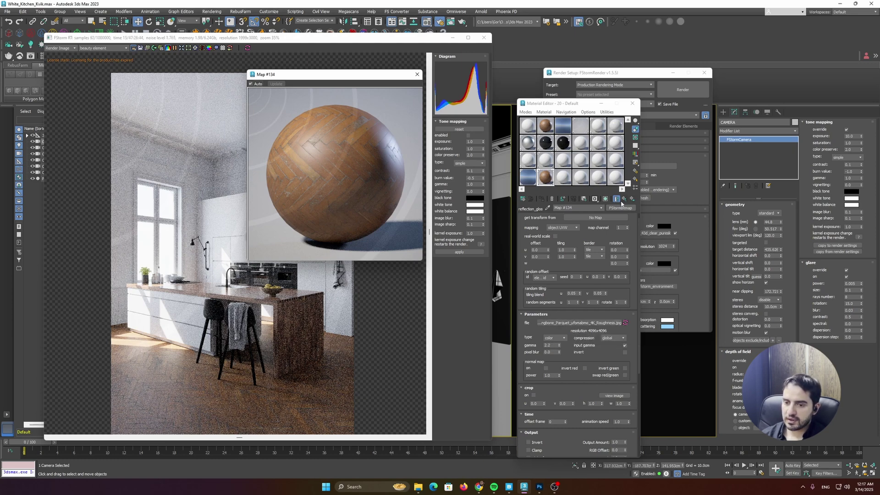
left_click(157, 397)
scroll(157, 397, "up", 5)
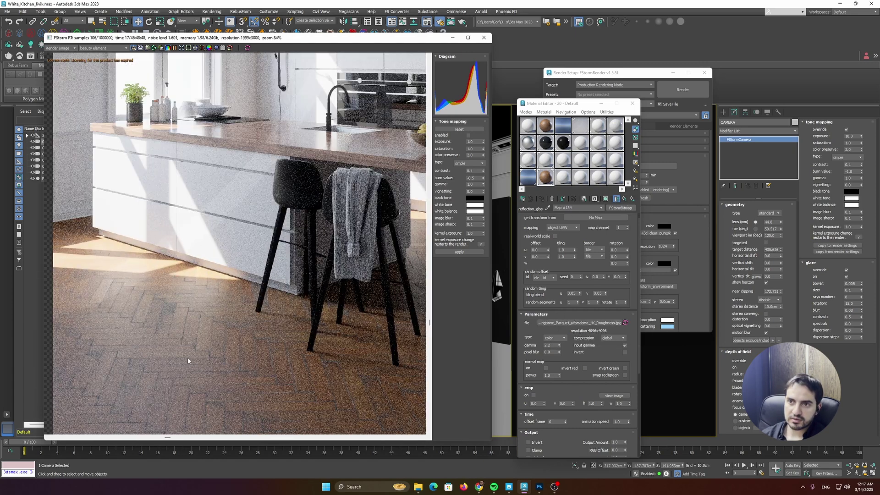
middle_click_drag(157, 397, 189, 352)
scroll(254, 243, "up", 5)
scroll(259, 256, "down", 6)
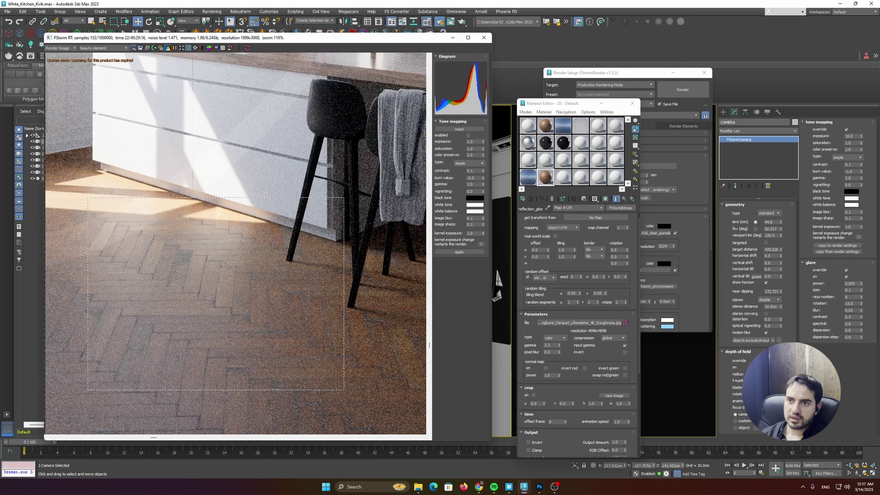
scroll(225, 229, "down", 2)
Step: Return to the parquet material's main parameters, close its enlarged preview, and add an FStormBitmap to the bump slot
left_click(625, 199)
left_click(625, 200)
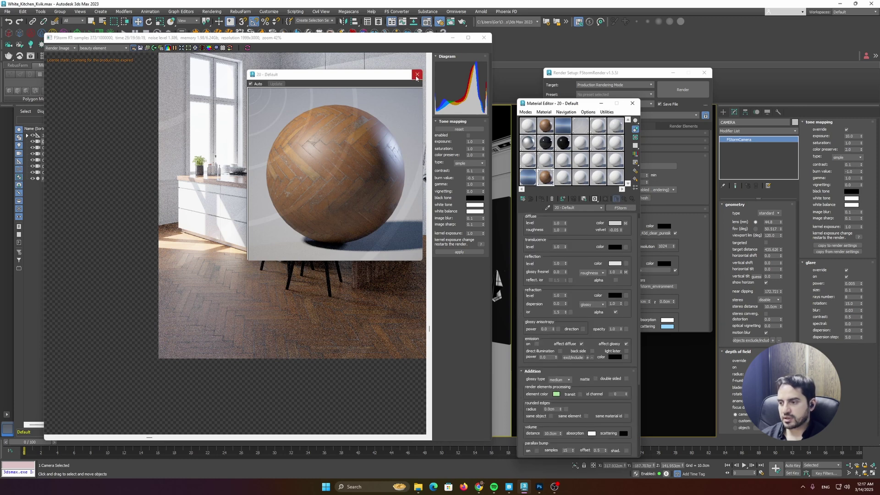
left_click(417, 75)
scroll(600, 321, "down", 5)
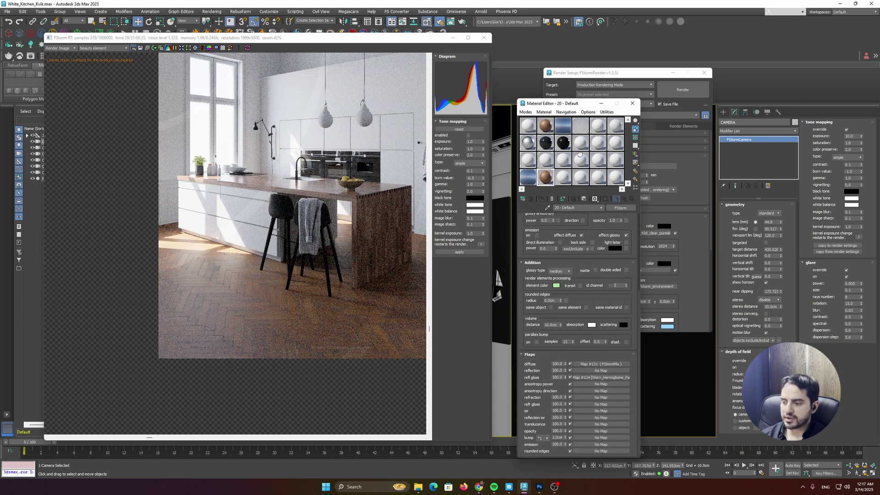
left_click(584, 441)
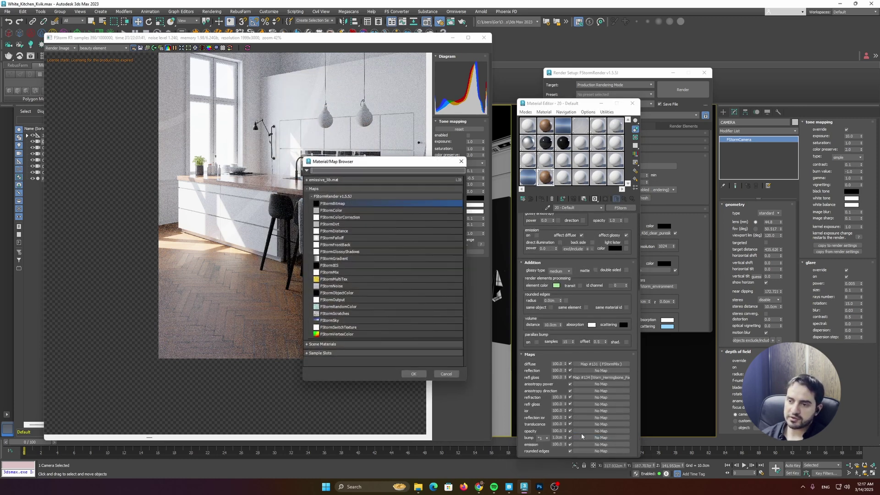
double_click(328, 204)
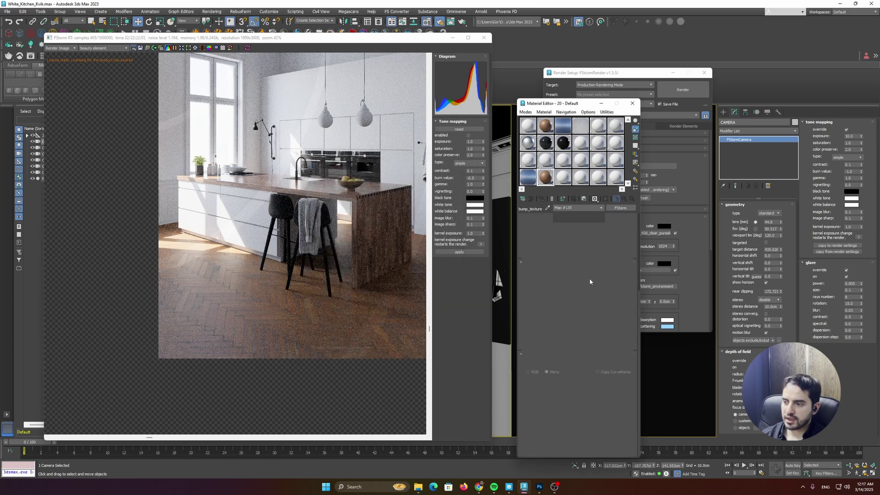
Step: Enable normal map mode on the bump bitmap and load the Worn Herringbone Parquet 4K Normal image into it
scroll(569, 272, "up", 3)
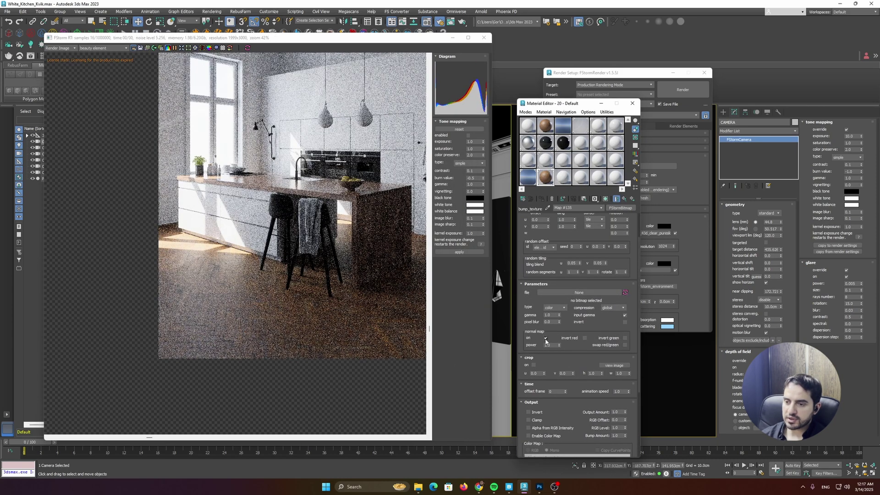
left_click(545, 338)
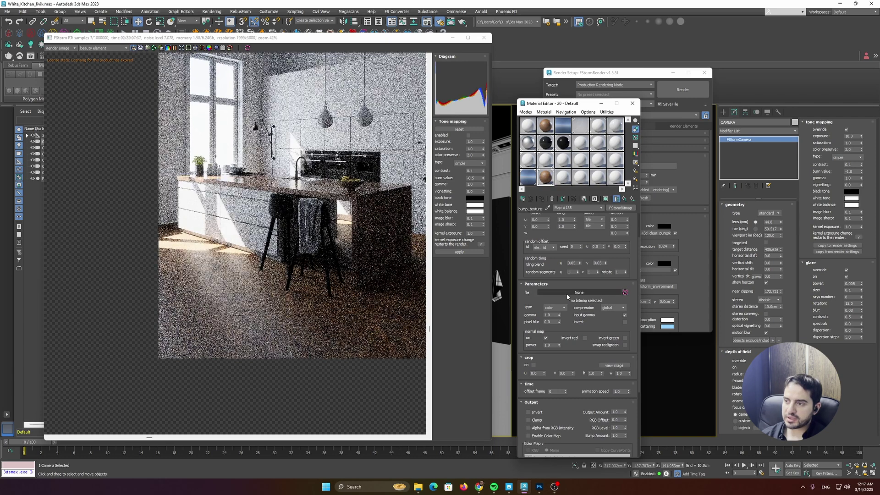
left_click(570, 293)
double_click(565, 166)
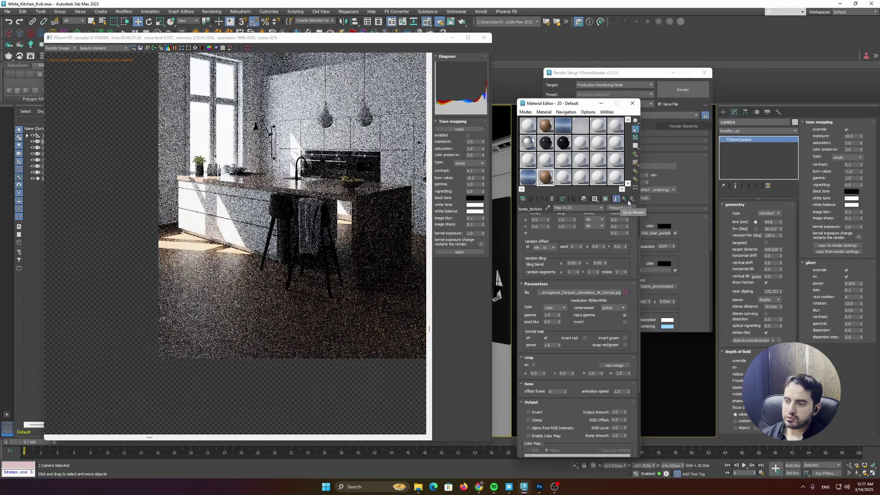
Step: Set the bump bitmap's normal map power to 15 and close the enlarged preview
left_click(595, 198)
scroll(579, 230, "down", 10)
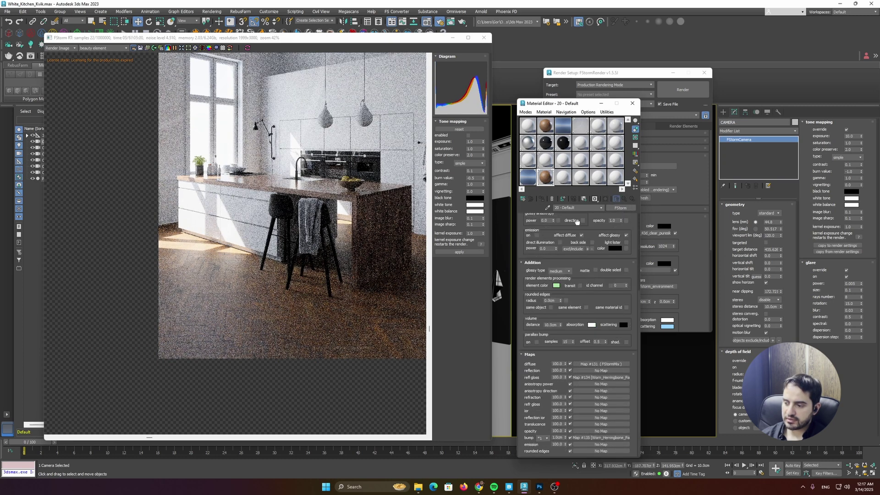
left_click(601, 438)
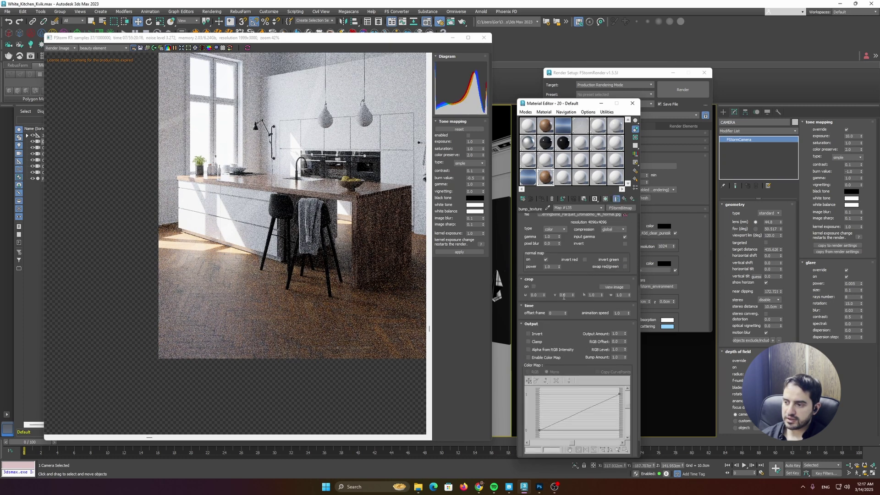
scroll(557, 303, "up", 3)
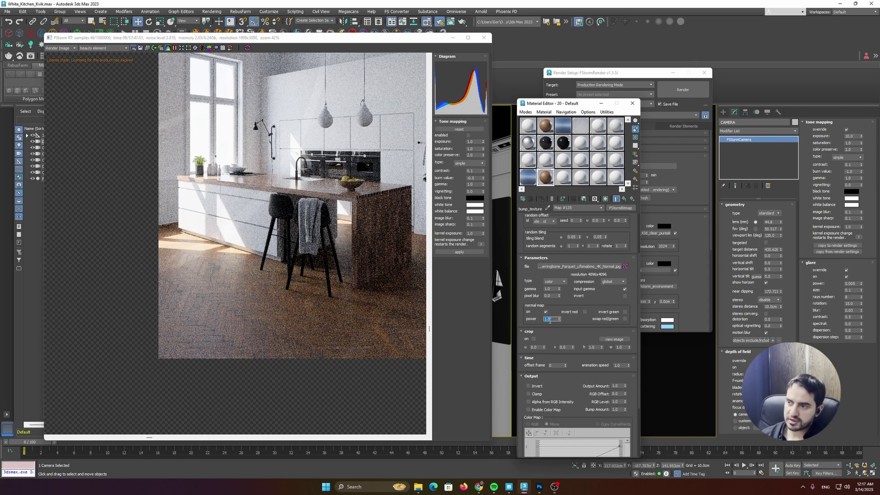
type("15")
key("Return")
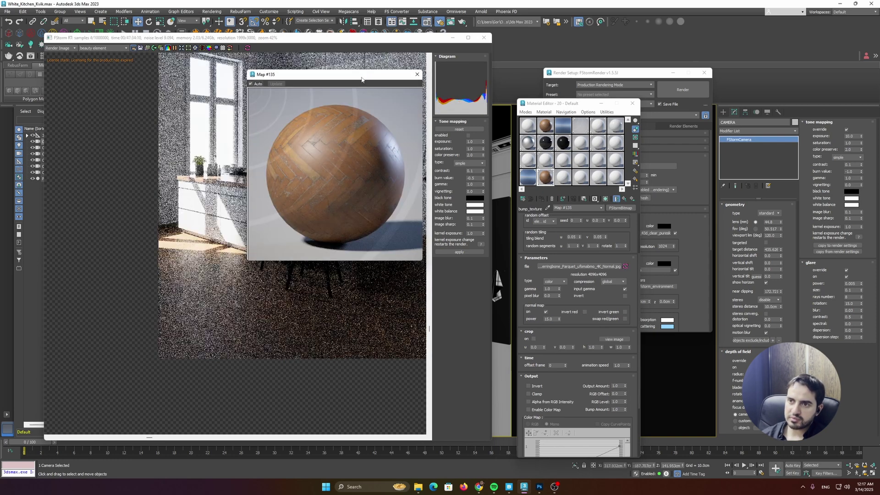
left_click(417, 74)
Step: Examine the floor's normal map relief in the interactive render by rendering small regions around the sunlit planks up close
scroll(187, 64, "up", 4)
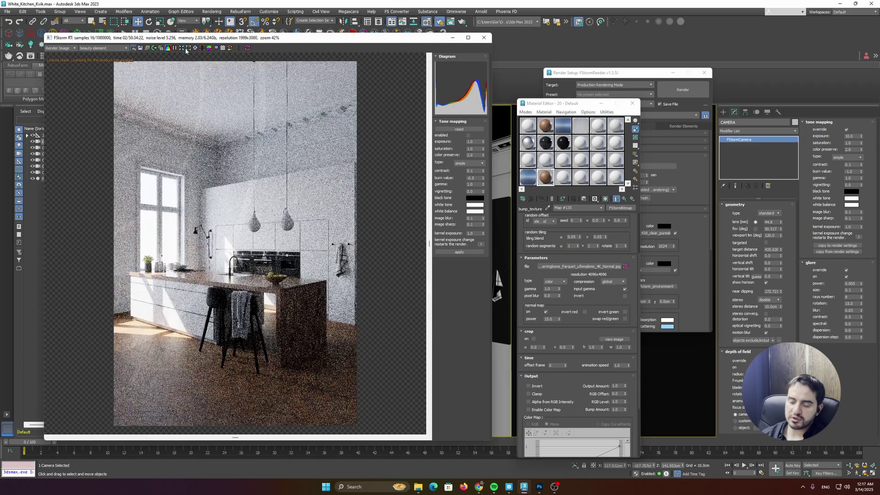
scroll(171, 375, "up", 4)
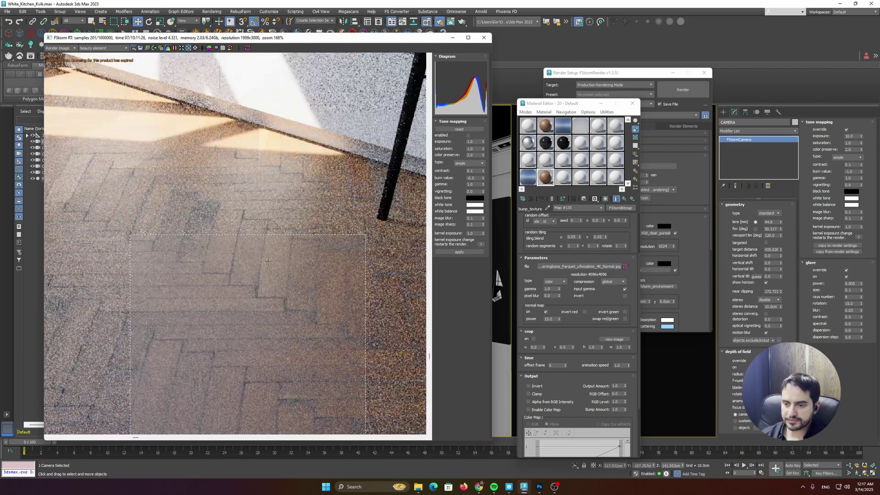
scroll(251, 267, "down", 3)
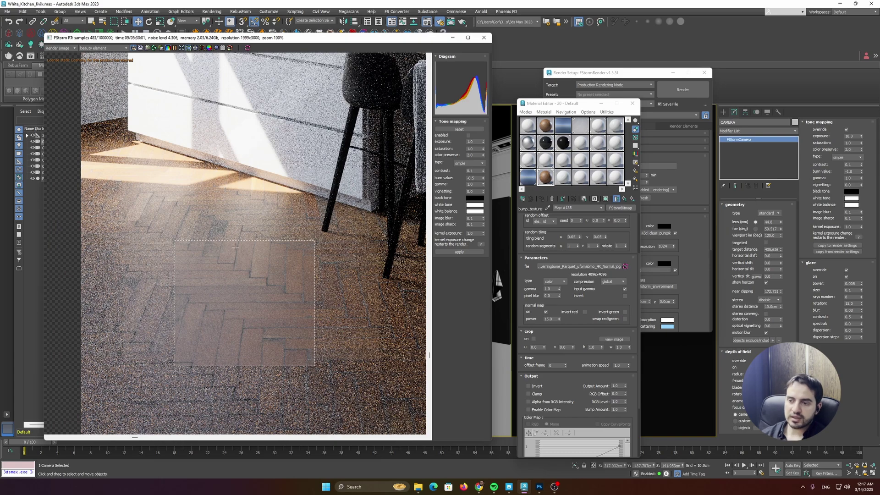
scroll(235, 247, "down", 5)
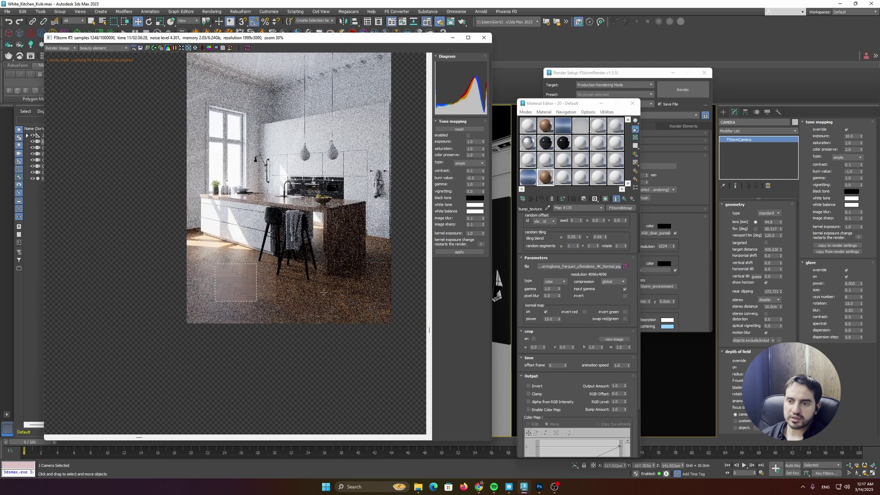
scroll(325, 285, "up", 5)
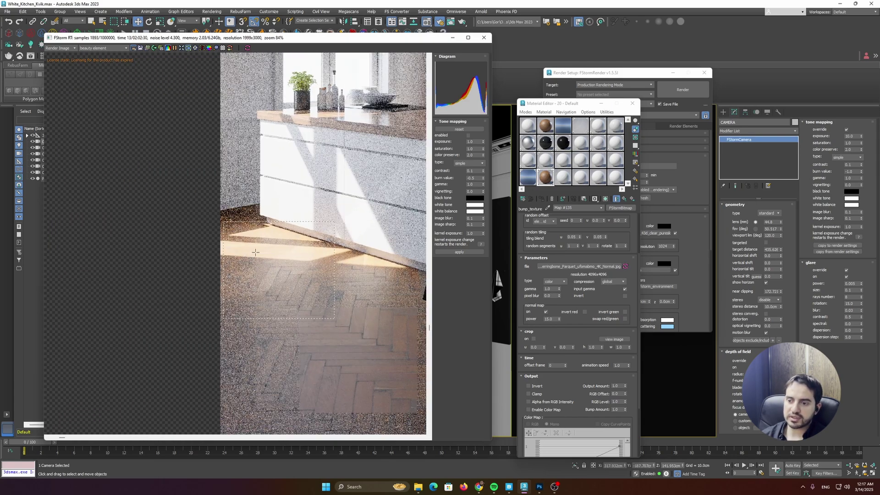
scroll(324, 310, "up", 5)
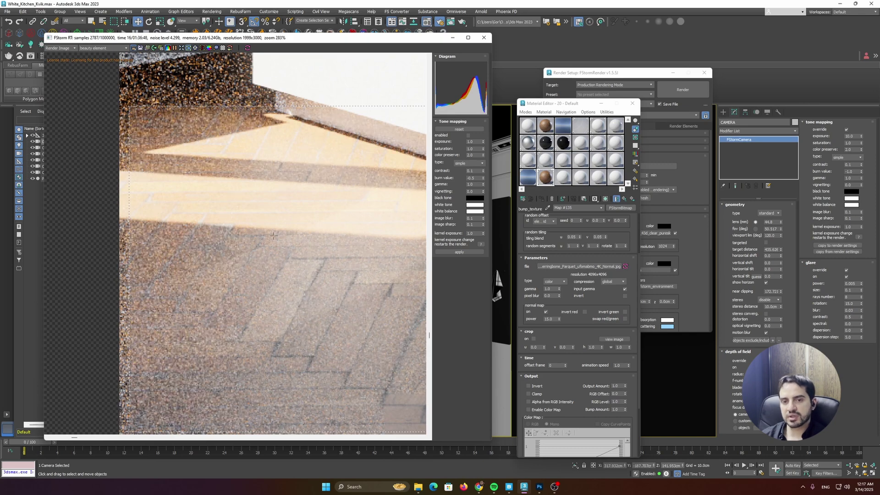
scroll(289, 308, "down", 2)
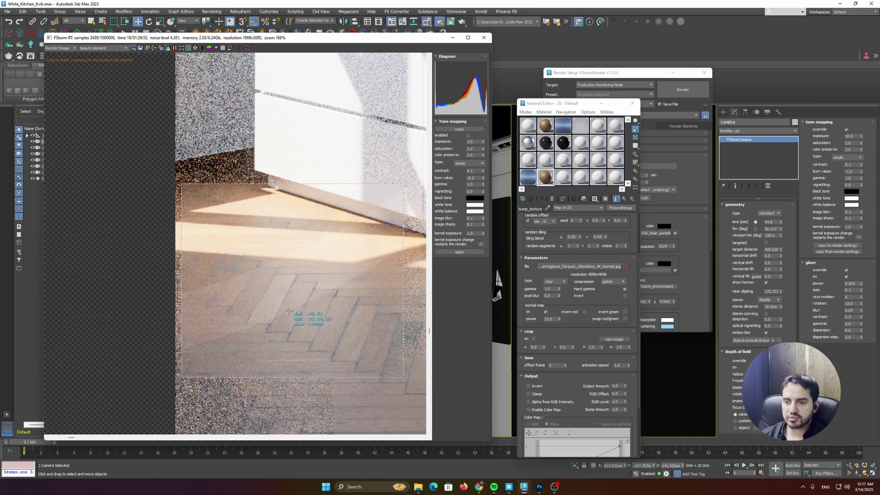
scroll(284, 284, "down", 3)
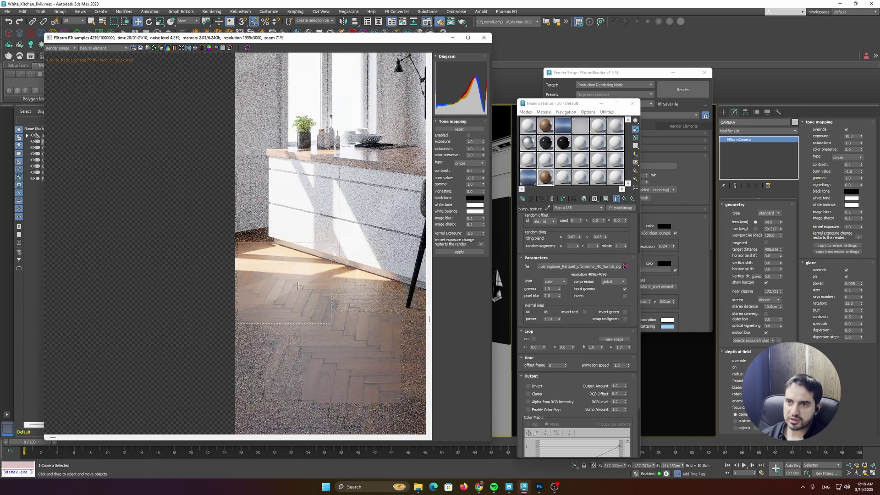
scroll(293, 288, "up", 2)
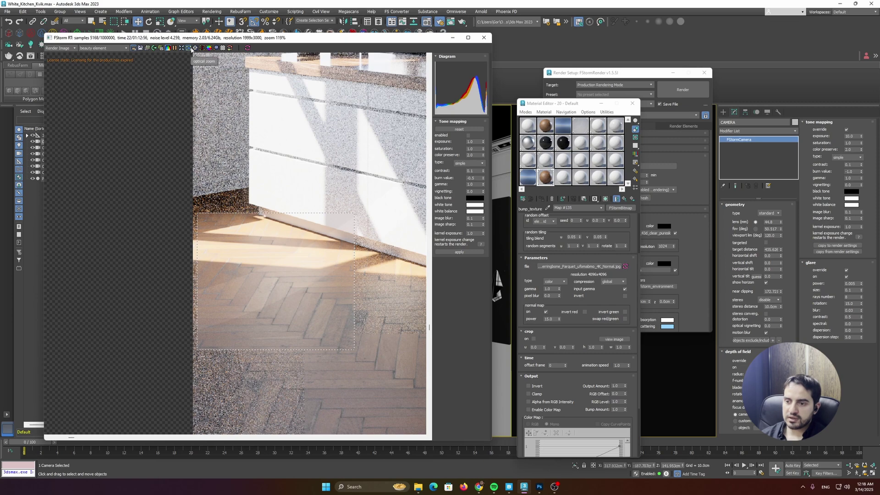
scroll(248, 277, "down", 5)
scroll(260, 282, "up", 1)
middle_click_drag(259, 282, 209, 316)
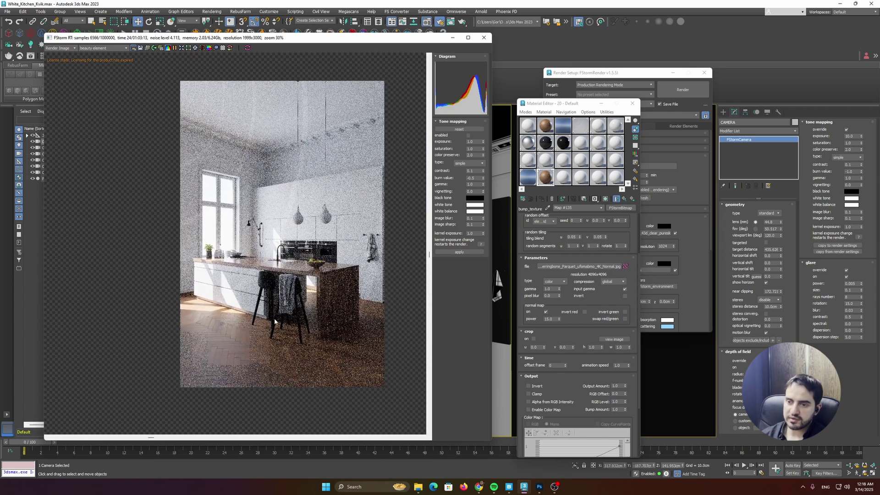
Step: Check the parquet material in an enlarged preview, then return from the bump map to the material's main parameters
double_click(546, 178)
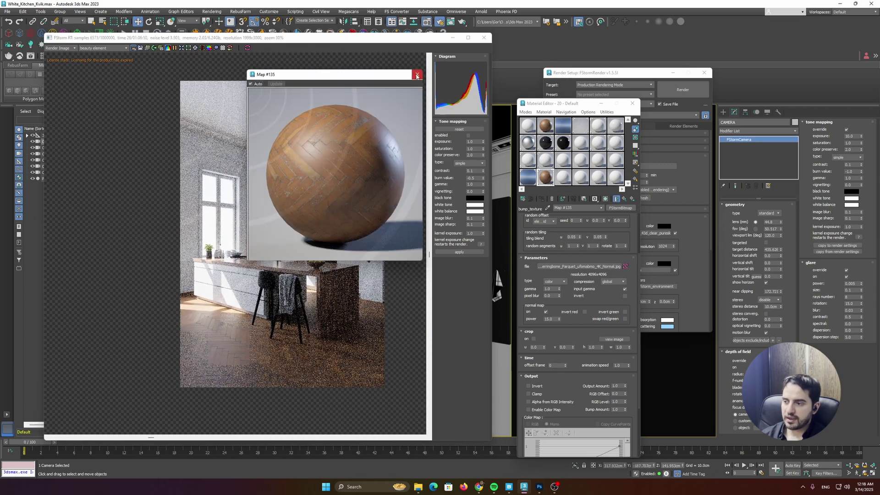
left_click(417, 74)
left_click(624, 199)
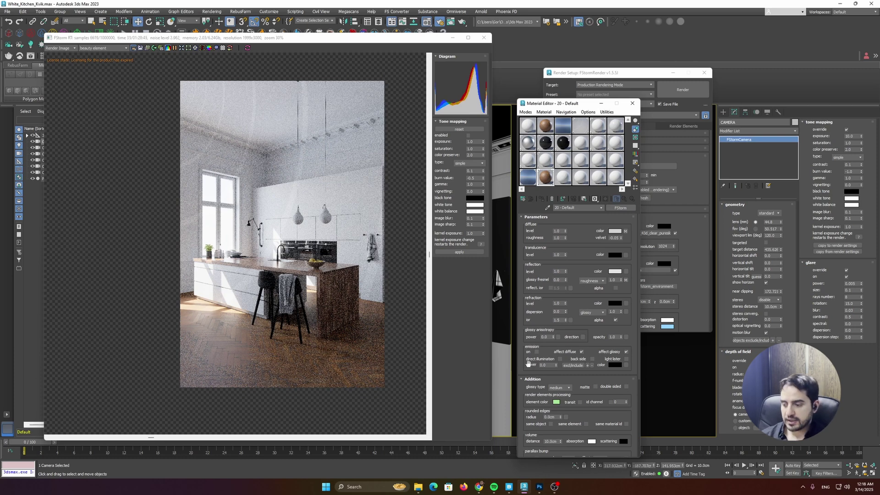
Step: Open Paint and sketch a stick figure with raised arms standing on a long horizontal floor line
left_click(325, 487)
type("pai")
key("Return")
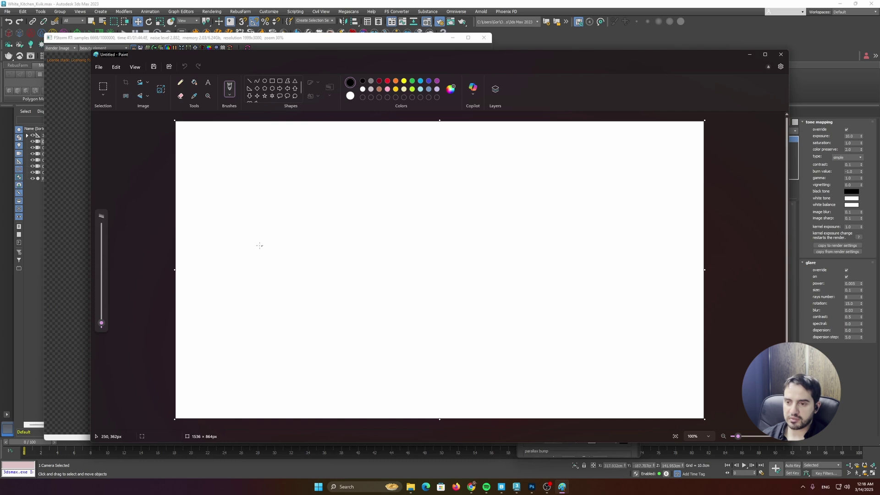
left_click_drag(258, 264, 262, 273)
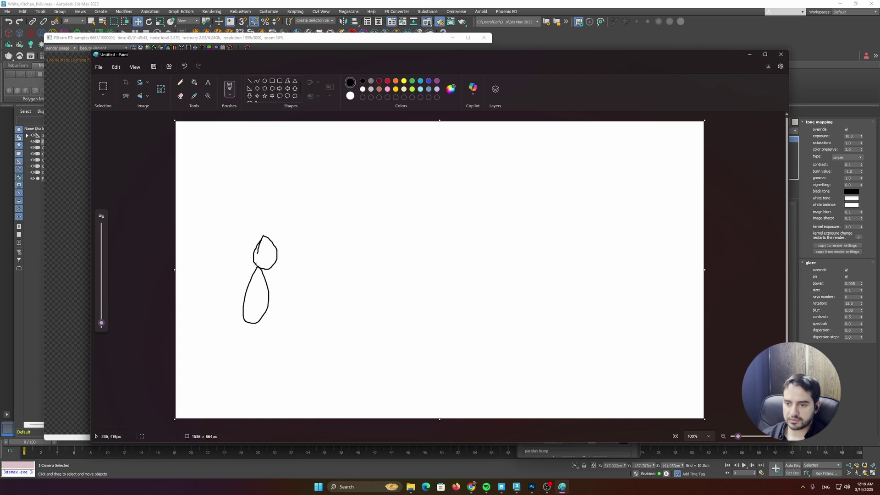
mouse_move(246, 326)
left_mouse_down()
mouse_move(229, 376)
mouse_move(283, 376)
left_mouse_up()
mouse_move(251, 271)
left_mouse_down()
mouse_move(214, 213)
mouse_move(328, 220)
left_mouse_up()
left_click_drag(204, 381, 667, 379)
Step: Draw a steep and a shallow sight line from the figure's head toward the floor, labelling the steep one "rough"
left_click_drag(266, 251, 336, 379)
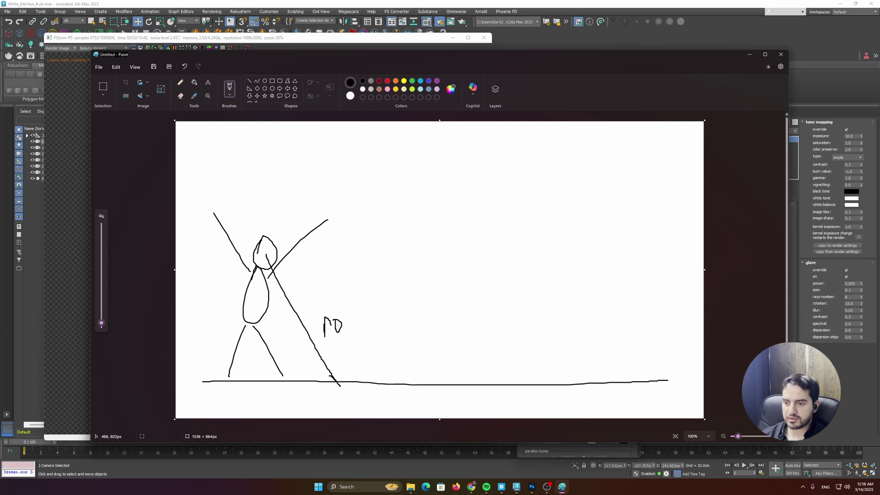
mouse_move(363, 331)
left_mouse_down()
mouse_move(371, 324)
mouse_move(372, 335)
left_mouse_up()
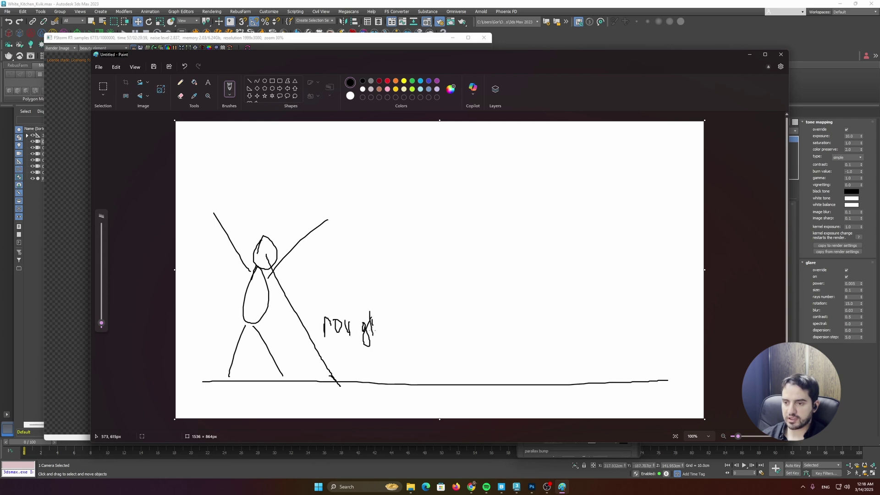
mouse_move(266, 256)
left_mouse_down()
mouse_move(547, 380)
mouse_move(613, 342)
left_mouse_up()
mouse_move(660, 314)
left_mouse_down()
mouse_move(669, 308)
mouse_move(669, 318)
left_mouse_up()
Step: Switch to Chrome, view the highway mirage photo in the "fresnel effect road" image results, and return to 3ds Max
left_click(471, 487)
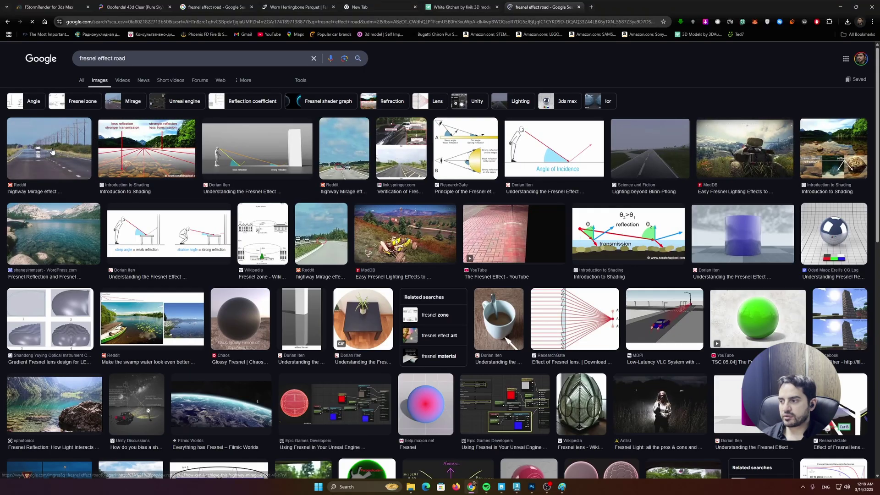
left_click(52, 151)
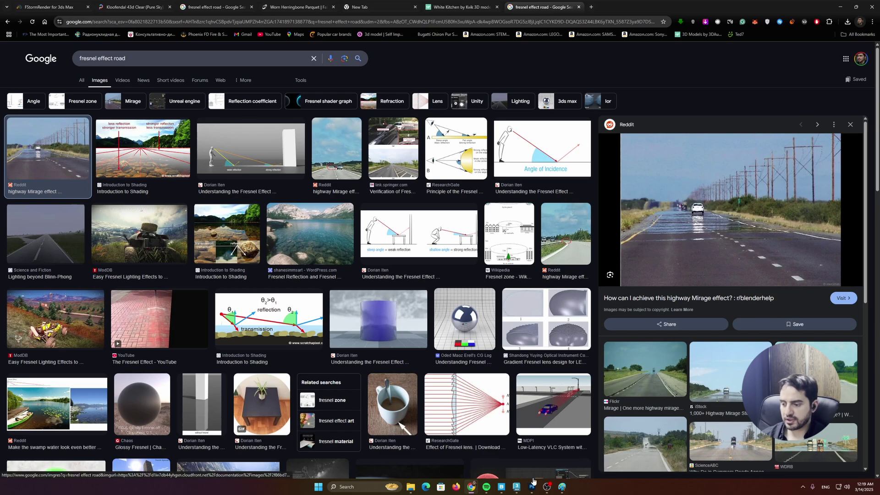
left_click(516, 487)
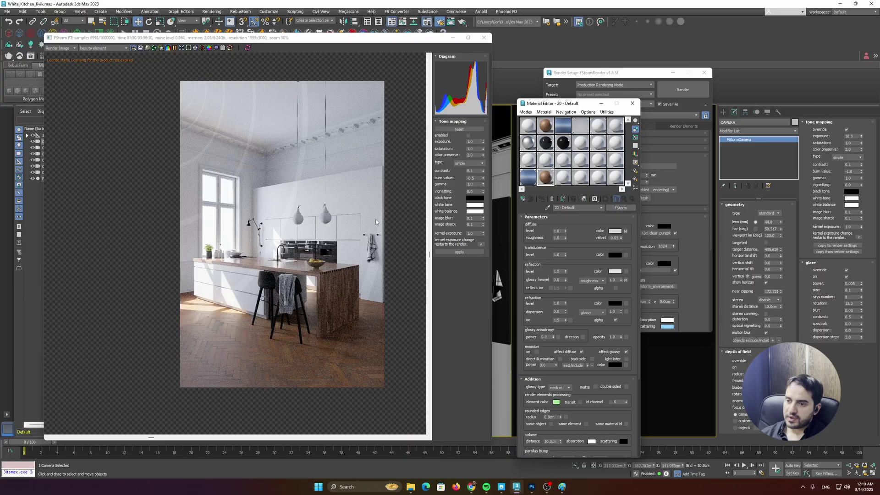
Step: Open a smaller floating preview of the parquet material, raise its glossy fresnel value, and check the floor in the render
double_click(545, 178)
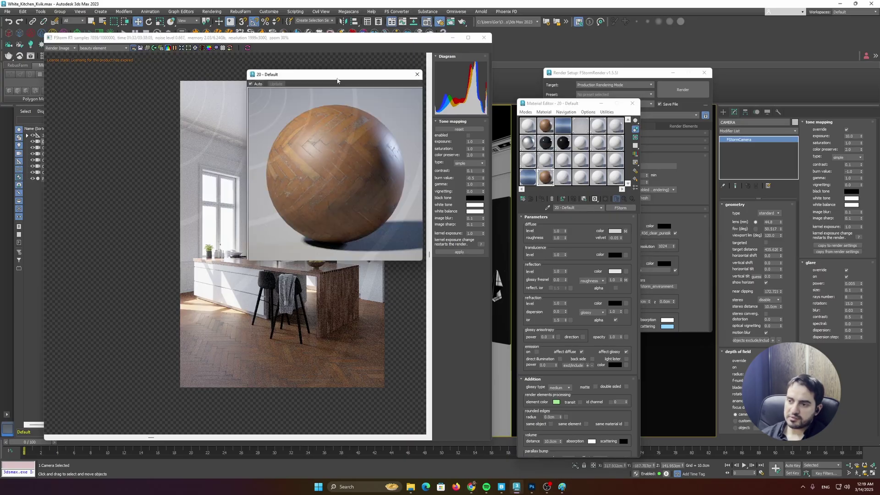
left_click_drag(340, 78, 322, 54)
left_click_drag(403, 238, 373, 207)
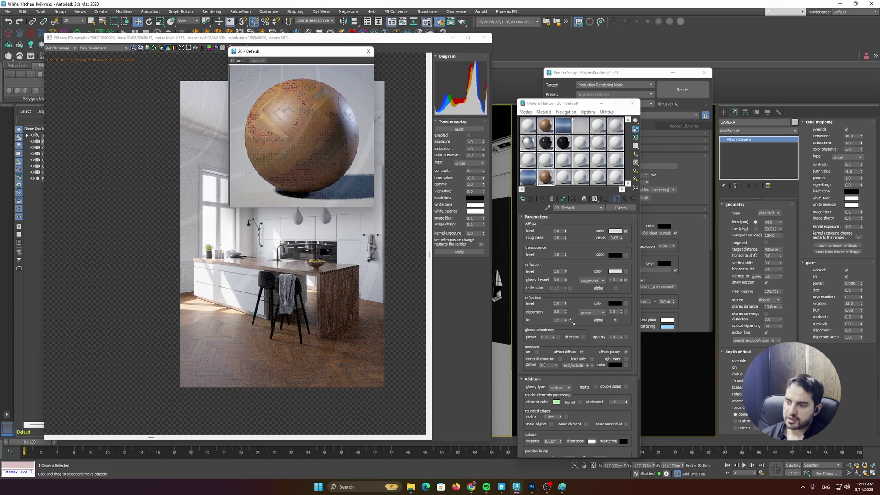
left_click(552, 283)
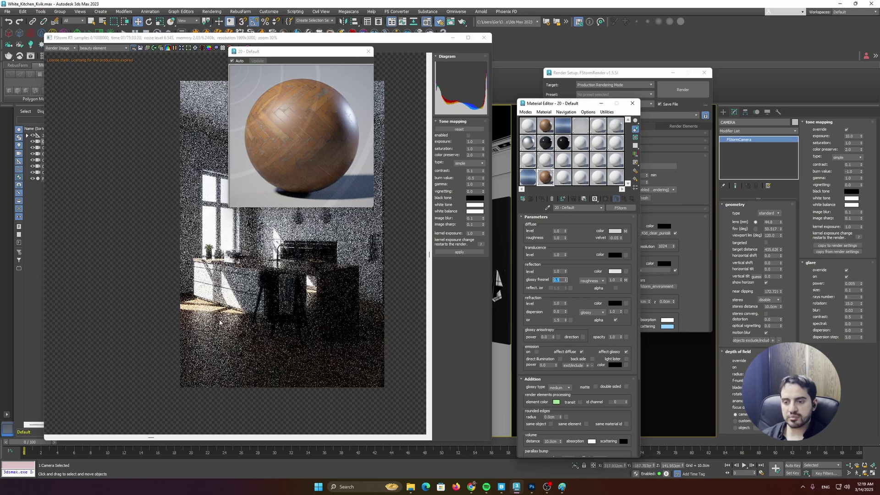
scroll(220, 323, "up", 4)
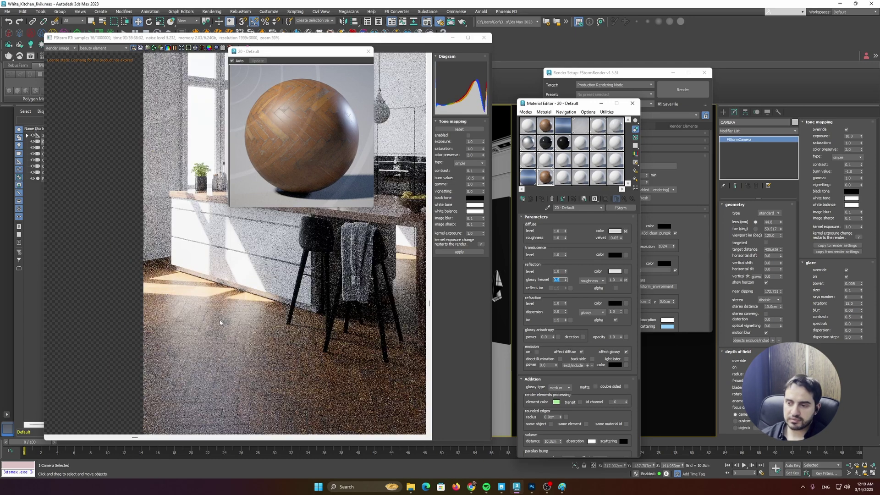
scroll(200, 279, "down", 1)
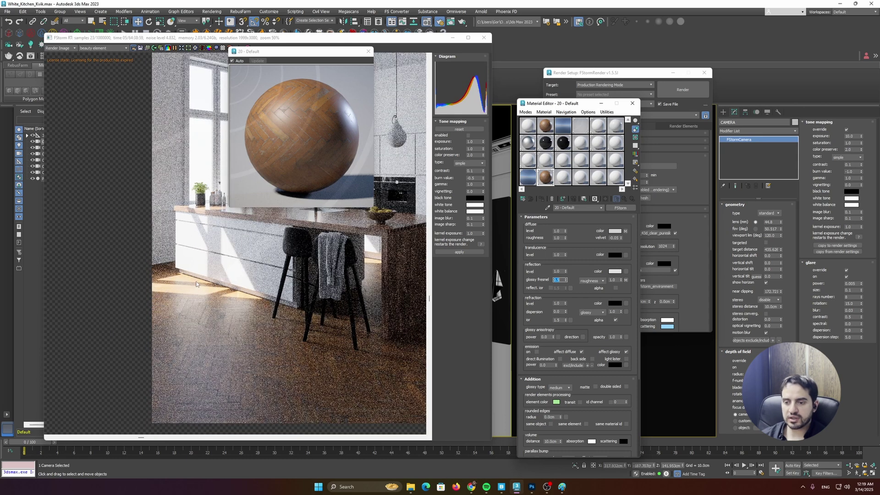
Step: Close the floating parquet material preview and place the Material Editor closer to the render window
scroll(187, 295, "down", 2)
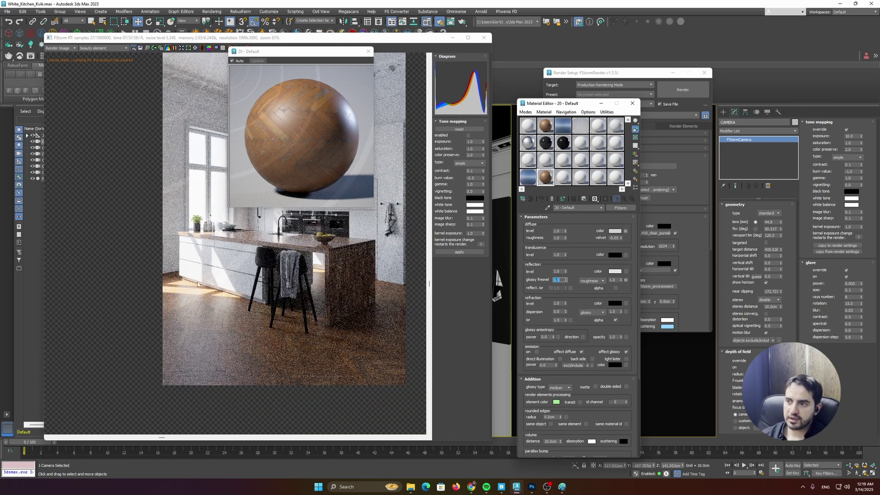
left_click(369, 51)
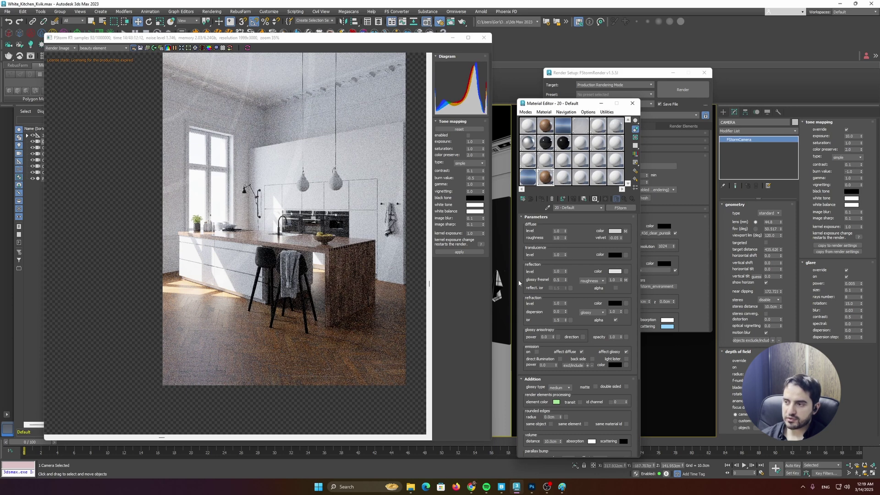
left_click_drag(571, 105, 550, 96)
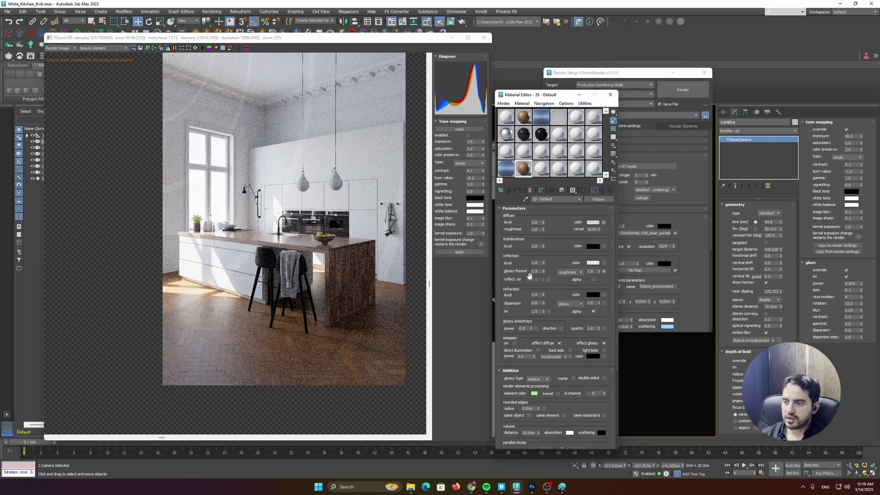
scroll(515, 274, "down", 1)
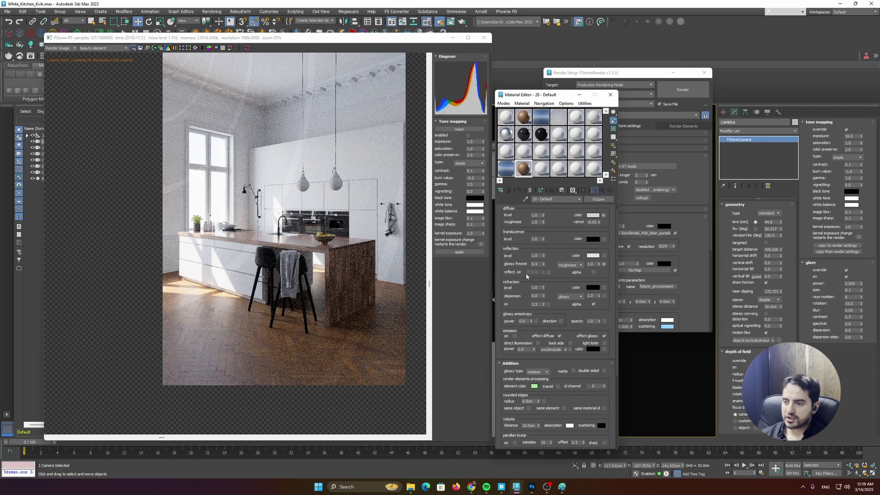
Step: Enable the reflect. ior option on the parquet material and inspect the floor and island in the render
left_click(529, 272)
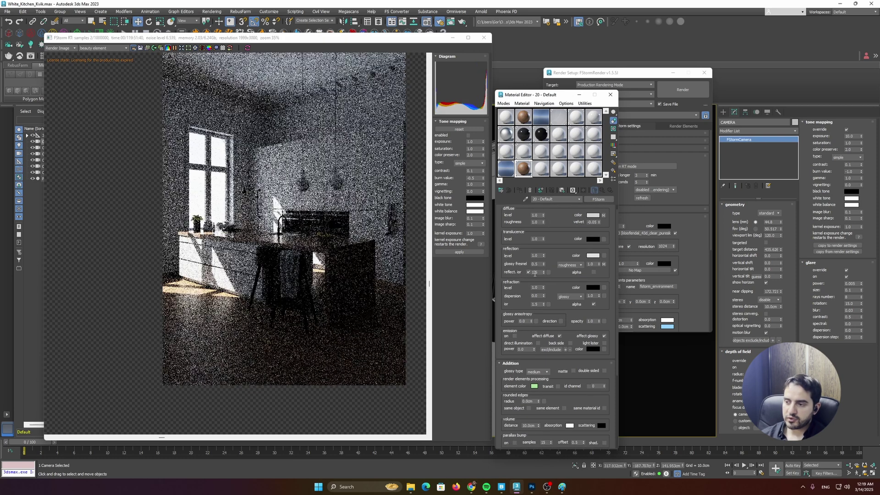
double_click(534, 272)
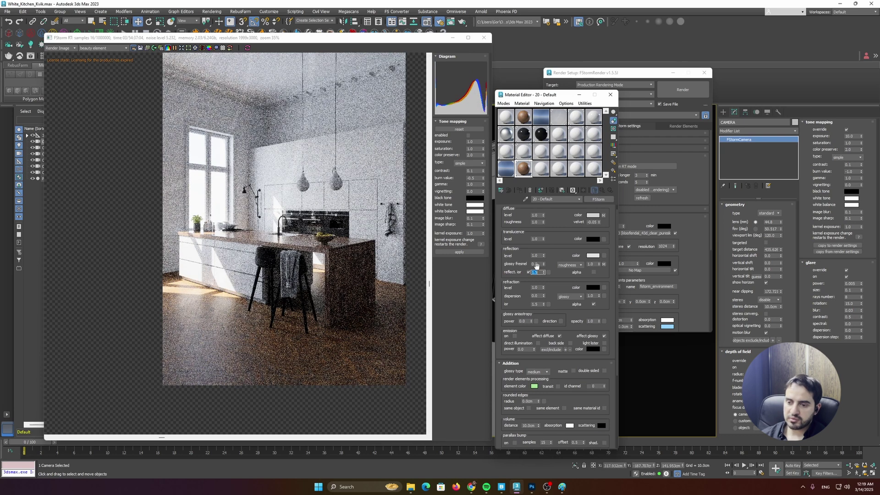
left_click(337, 313)
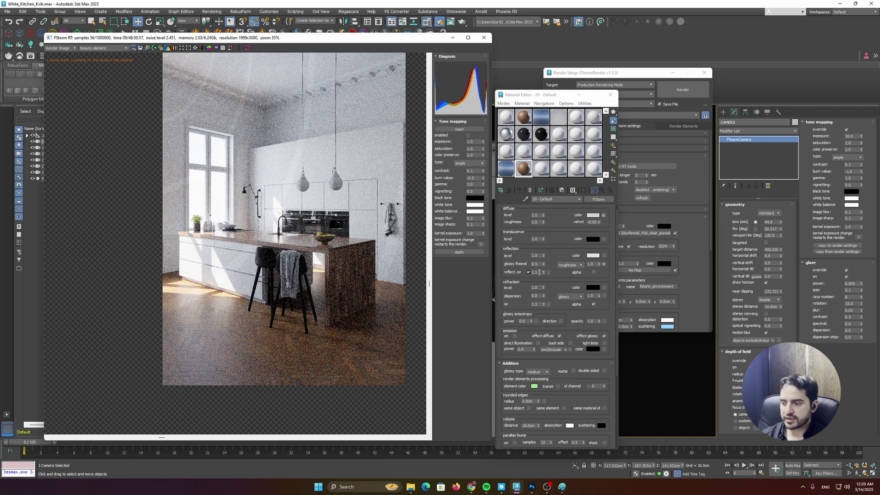
left_click(559, 264)
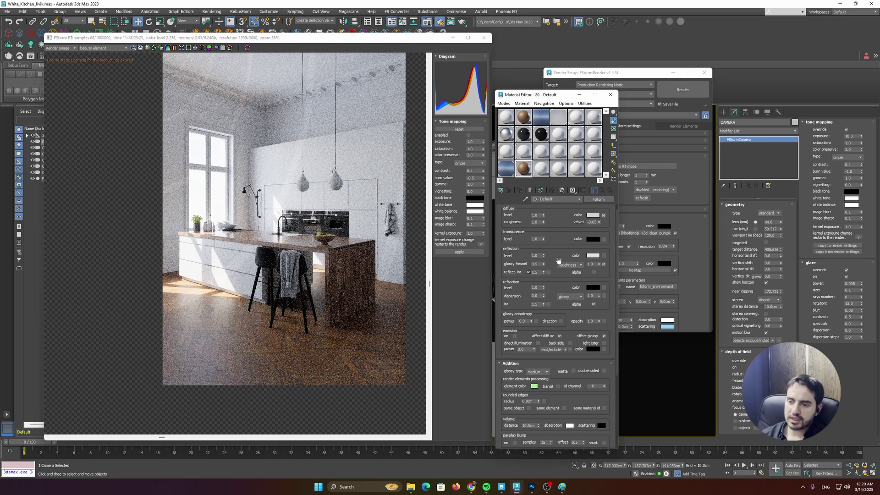
scroll(269, 278, "up", 1)
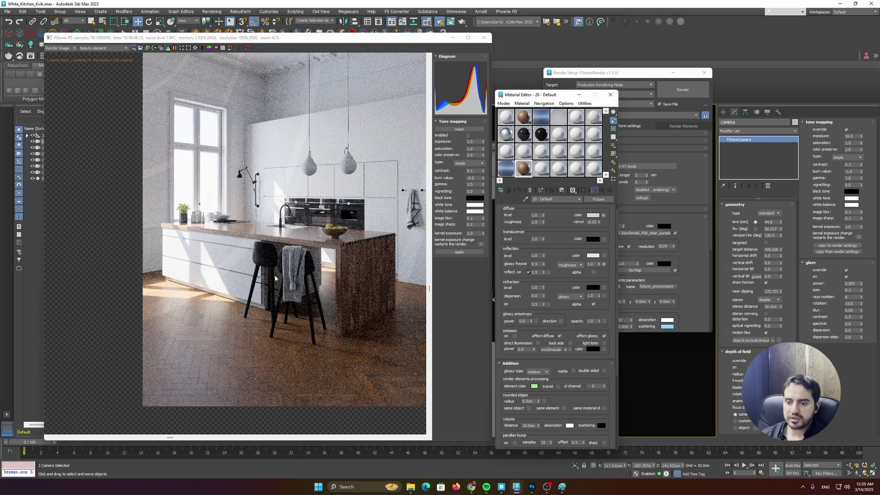
scroll(225, 299, "up", 2)
scroll(298, 240, "down", 3)
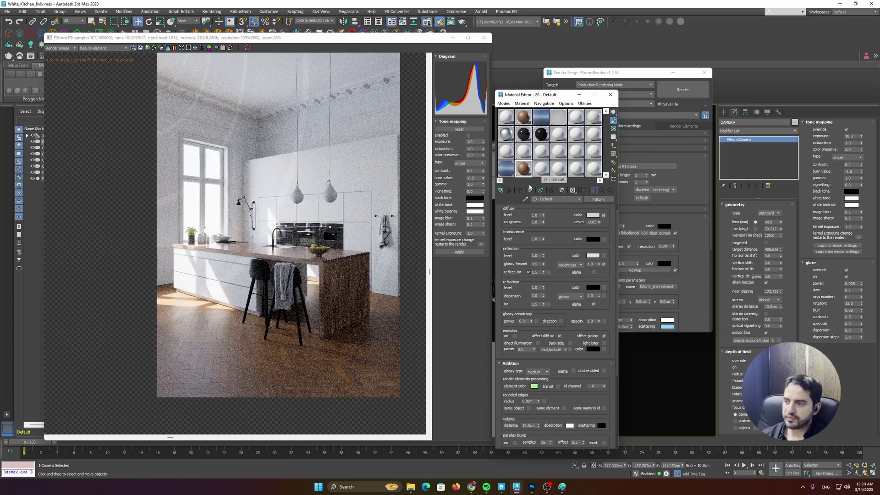
Step: Create an FStorm material in the slot beside the parquet, with diffuse level 0 and reflect. ior enabled at 5
left_click(540, 173)
left_click(605, 199)
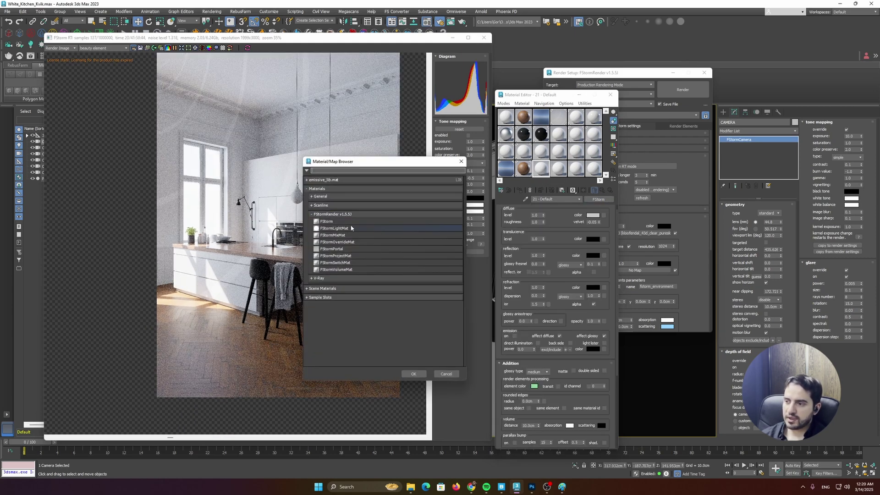
double_click(332, 222)
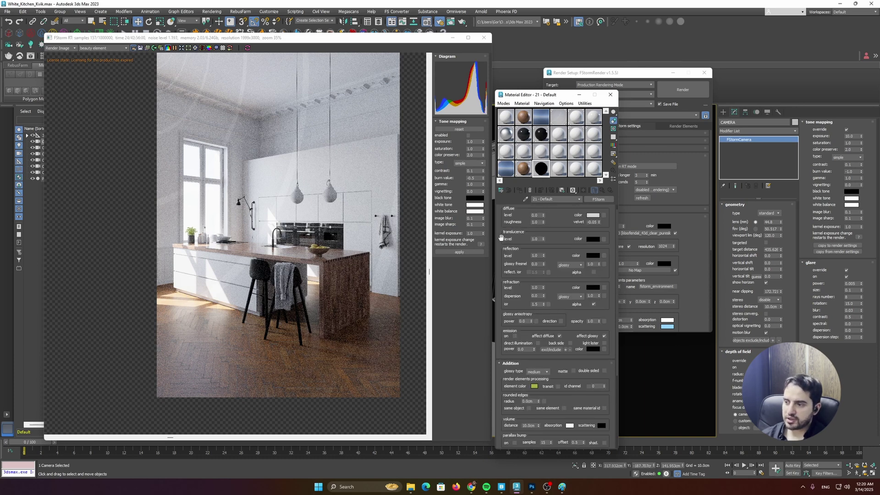
left_click(529, 272)
double_click(536, 272)
type("5")
key("Return")
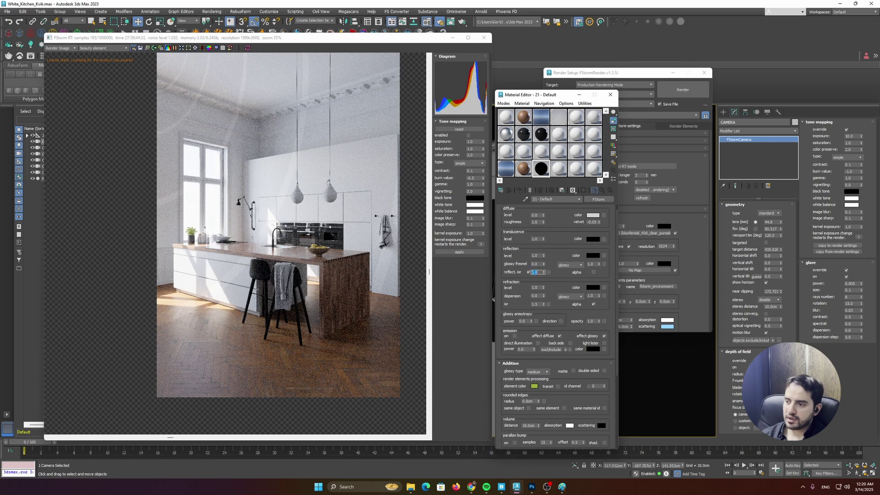
Step: Set the new material's reflection color to a mid grey and open its enlarged floating preview
left_click(589, 257)
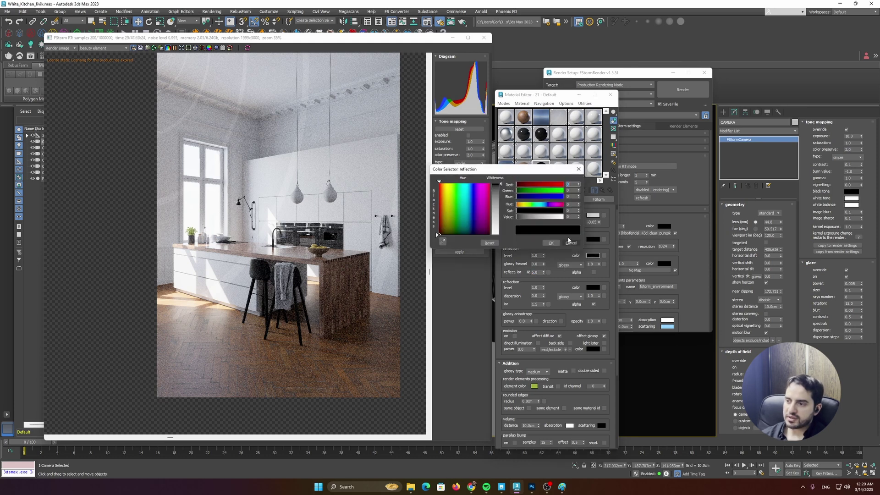
left_click(541, 217)
left_click(554, 241)
double_click(542, 169)
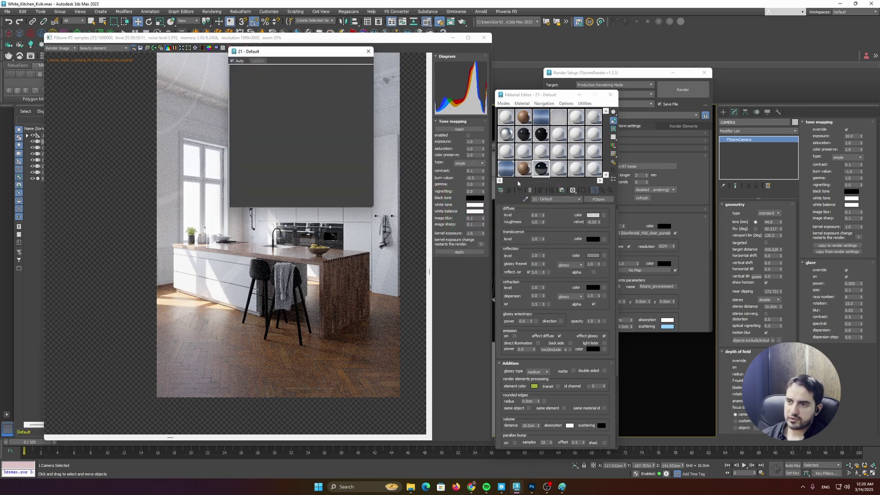
Step: Select both pendant lamp heads in the camera viewport and assign the reflective grey material to them
left_click(454, 38)
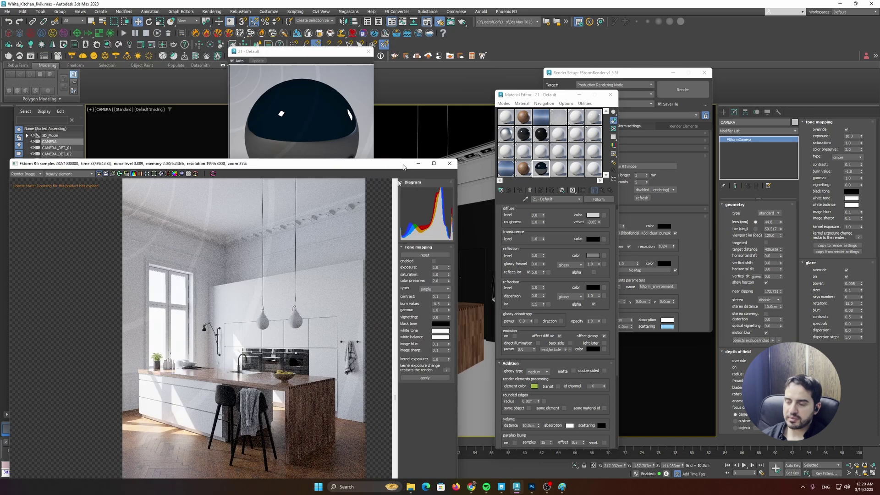
left_click(445, 247)
key("F4")
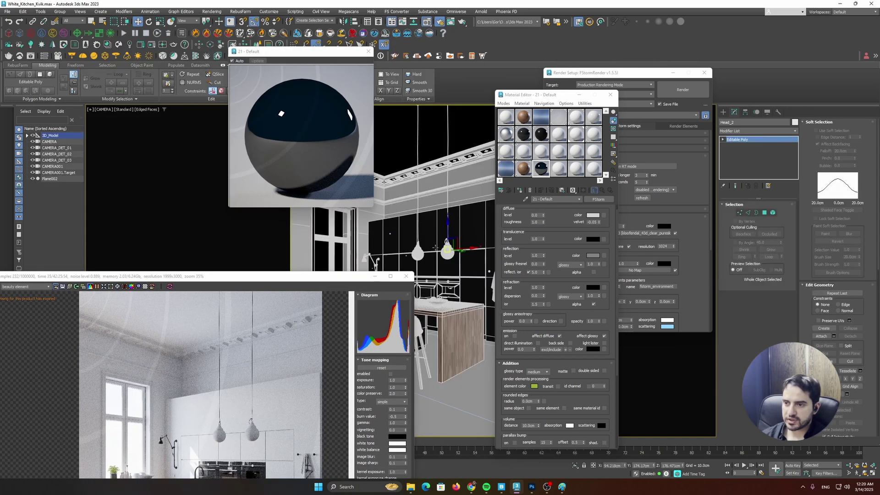
left_click(418, 246, "ctrl")
left_click(520, 192)
Step: Bring the render window back into view and inspect the pendant lamp heads up close
left_click_drag(301, 276, 348, 65)
scroll(297, 207, "up", 1)
scroll(298, 208, "up", 6)
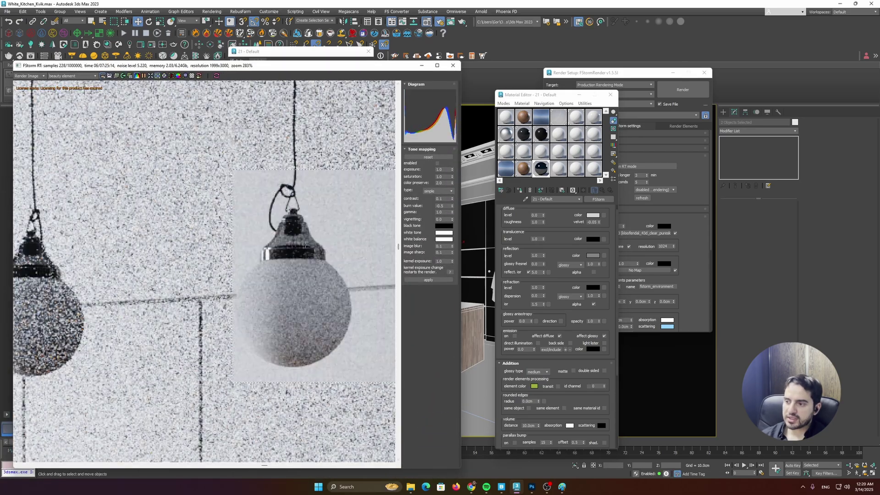
scroll(331, 274, "down", 2)
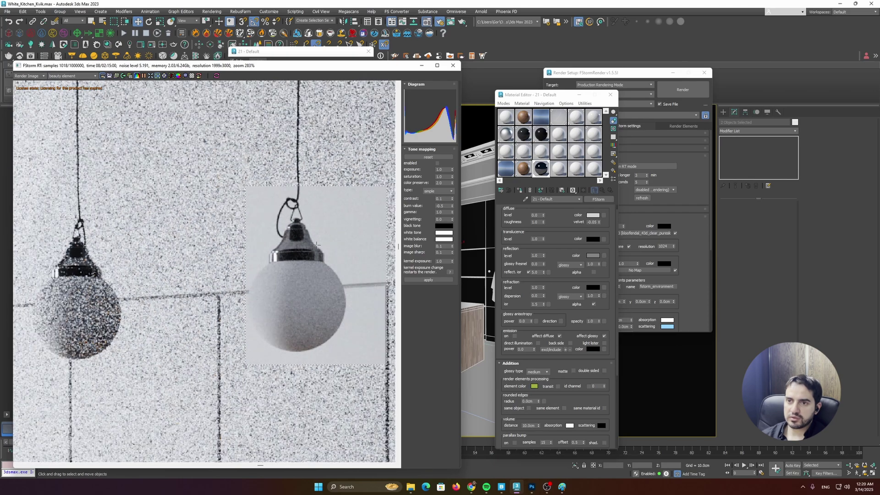
Step: Switch the lamp material's reflection from glossy to roughness mode and set the roughness to 0.5
left_click(585, 271)
left_click(582, 265)
left_click(570, 278)
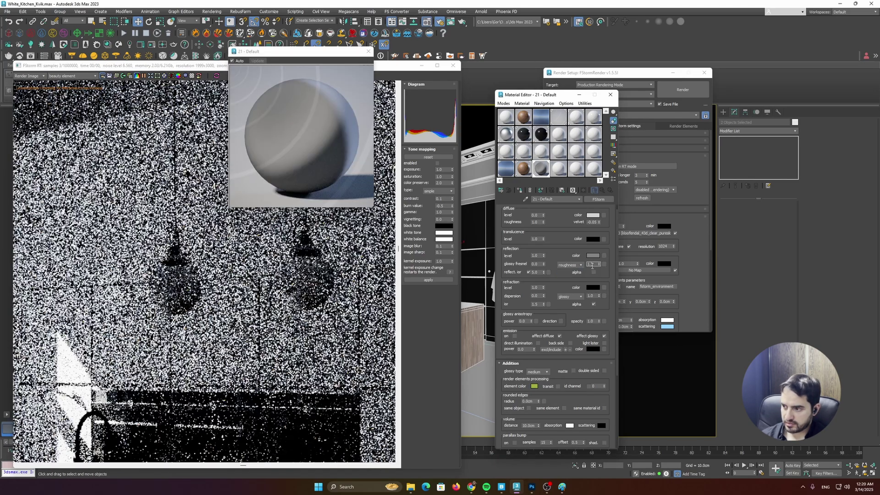
type("0.5")
key("Return")
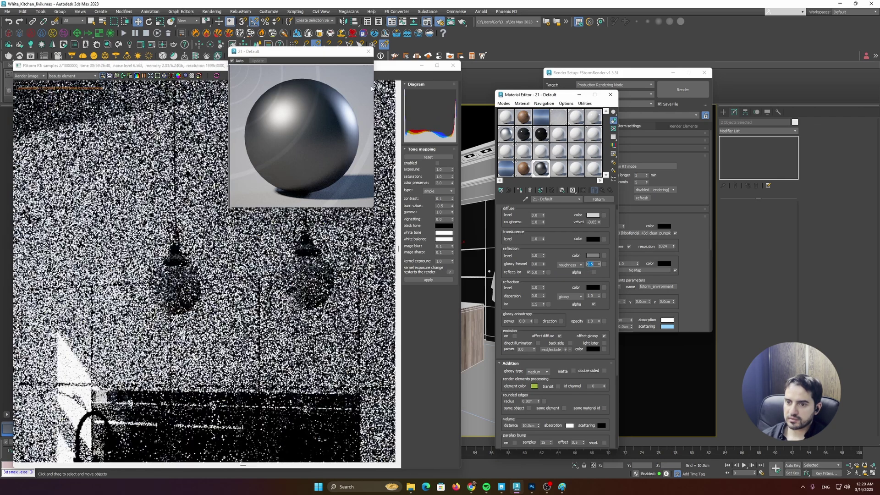
Step: Close the floating preview, raise the lamp material's glossy fresnel to 1.0 and compare the lamps in the render
left_click(369, 51)
scroll(308, 255, "up", 3)
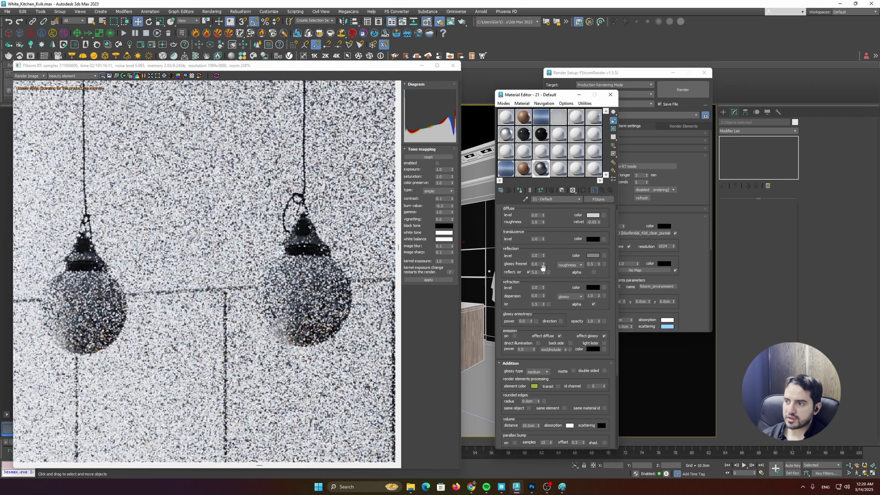
left_click_drag(543, 264, 545, 150)
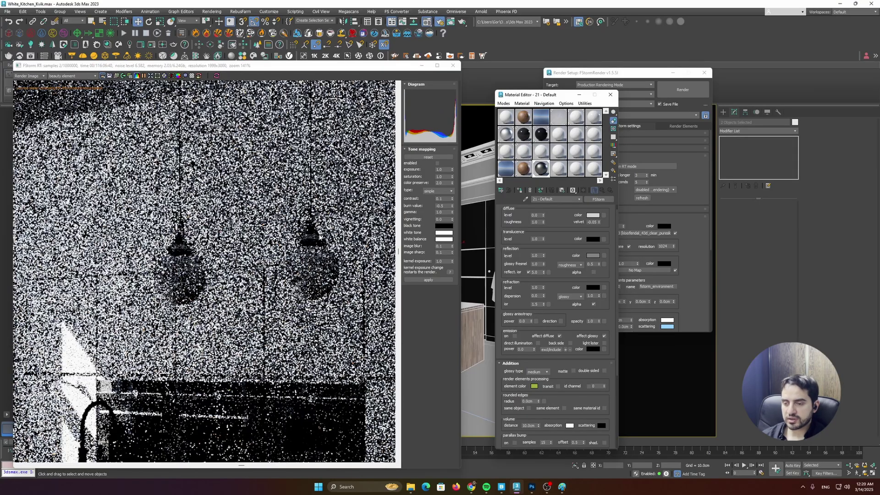
scroll(312, 253, "down", 3)
scroll(312, 253, "up", 3)
scroll(312, 252, "down", 4)
scroll(312, 250, "down", 1)
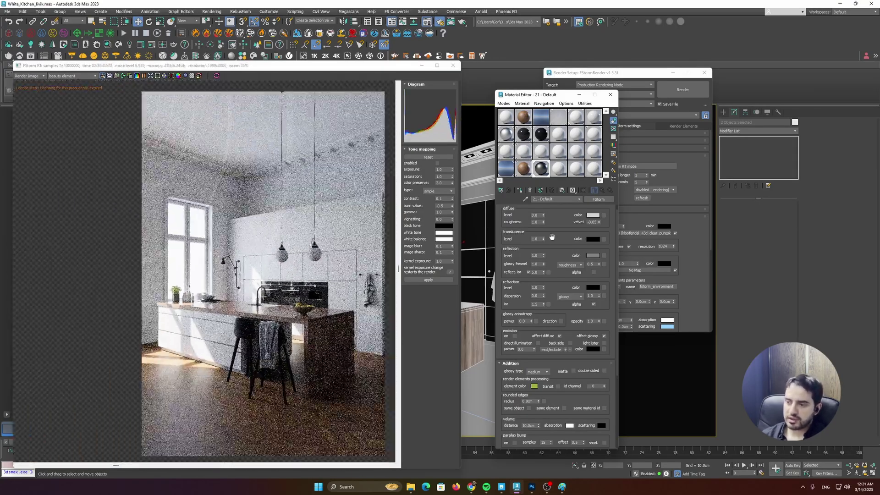
scroll(546, 244, "up", 1)
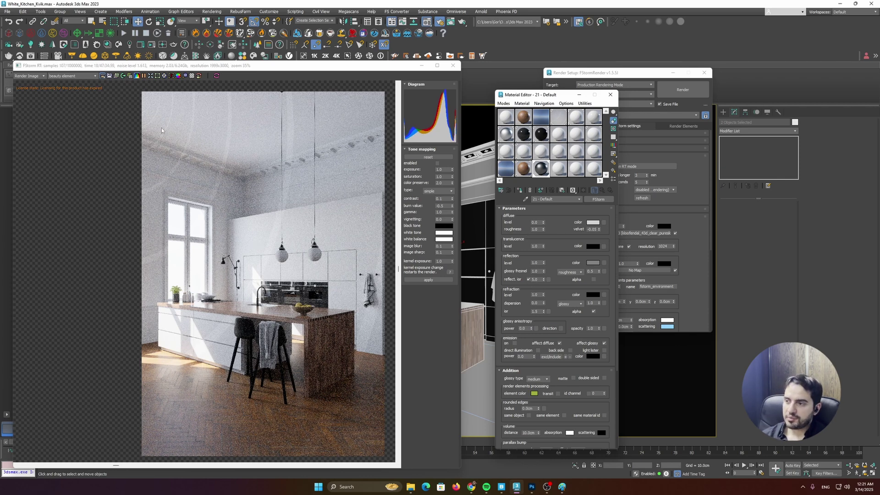
Step: Create a fresh FStorm material in the sample slot beside the lamp material
left_click(559, 168)
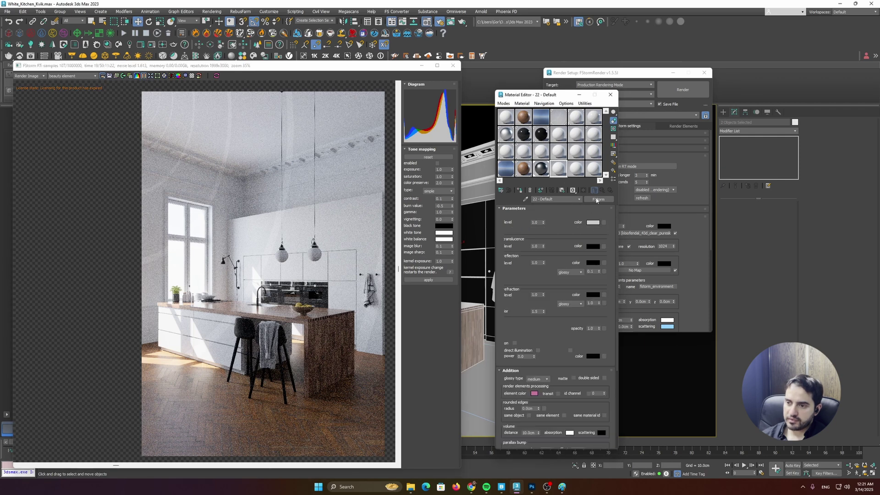
left_click(599, 199)
double_click(328, 223)
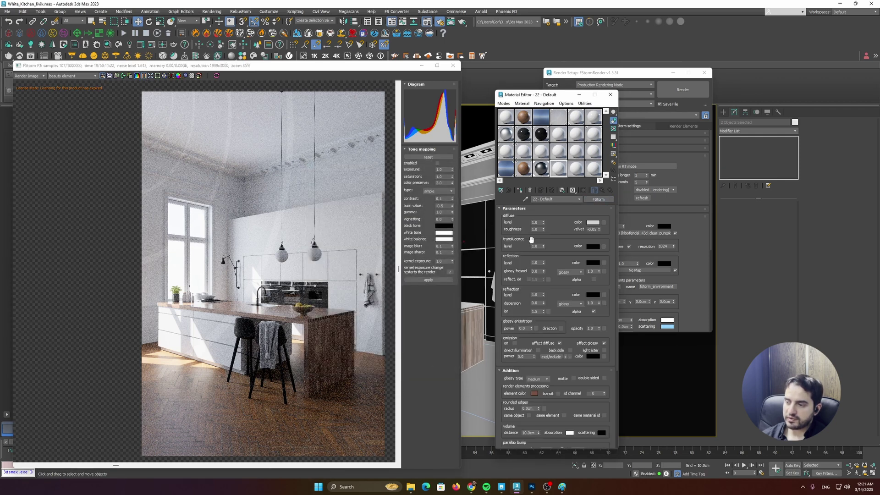
Step: Set the fresh material's reflection color to a near-white value of 223 and its diffuse level to 0
left_click(592, 264)
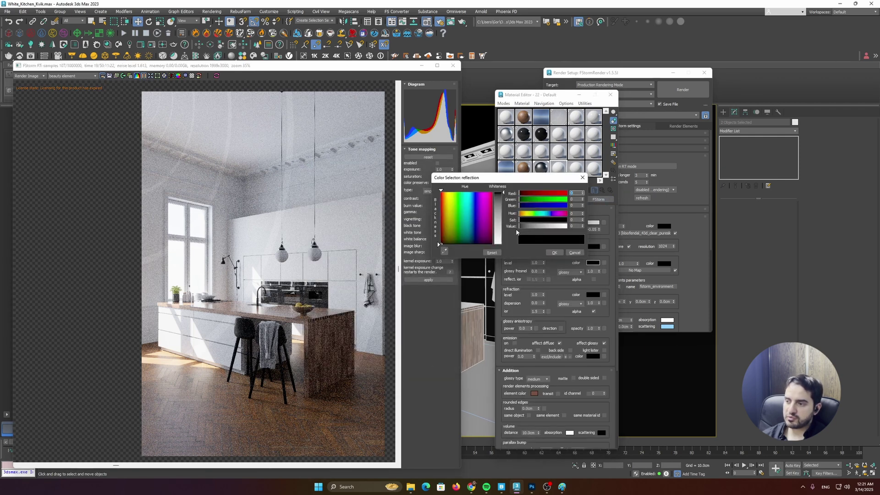
left_click(562, 227)
left_click_drag(566, 229, 575, 227)
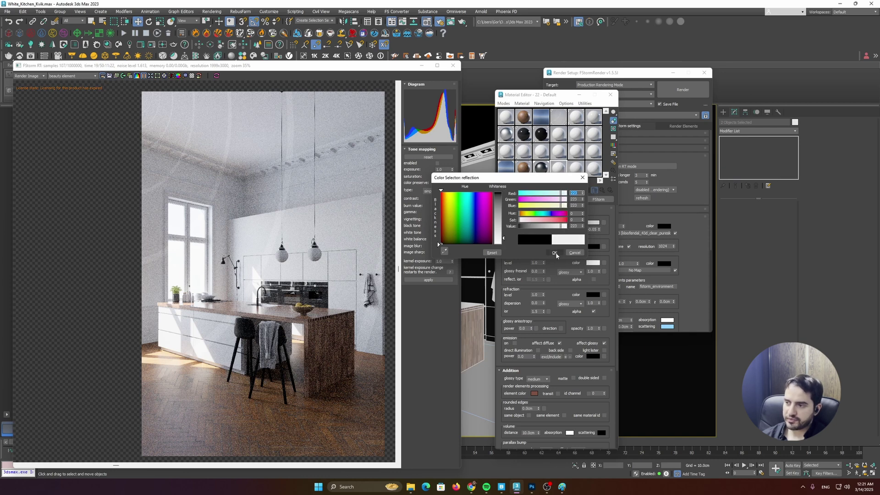
left_click(555, 252)
right_click(544, 224)
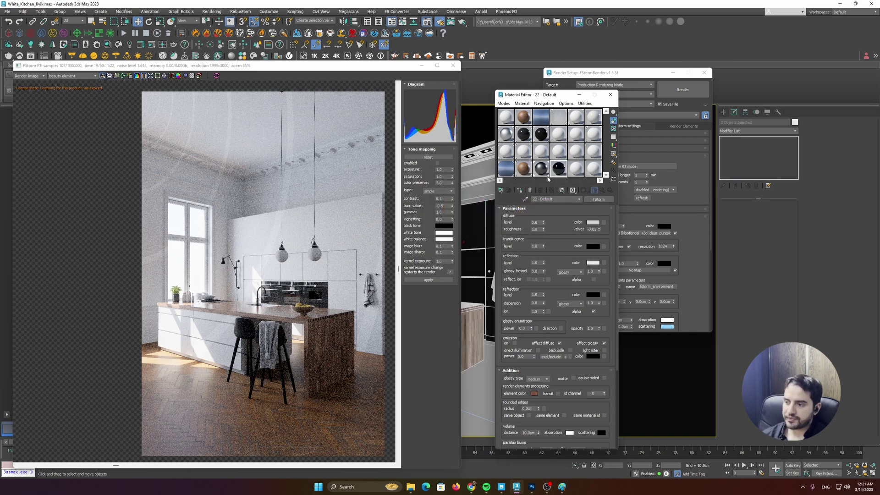
Step: Set the material's refraction color to a light value of 212 and give reflect. ior and refraction ior the same glass-like value
left_click(592, 295)
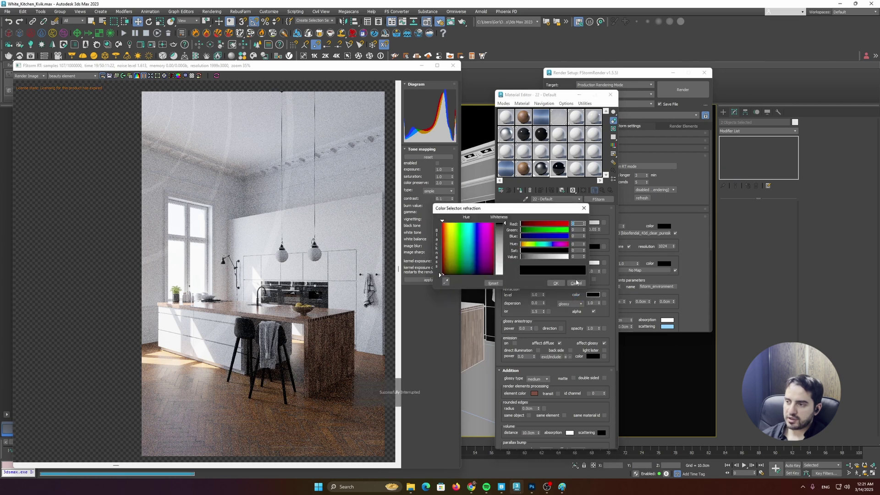
left_click_drag(553, 259, 562, 259)
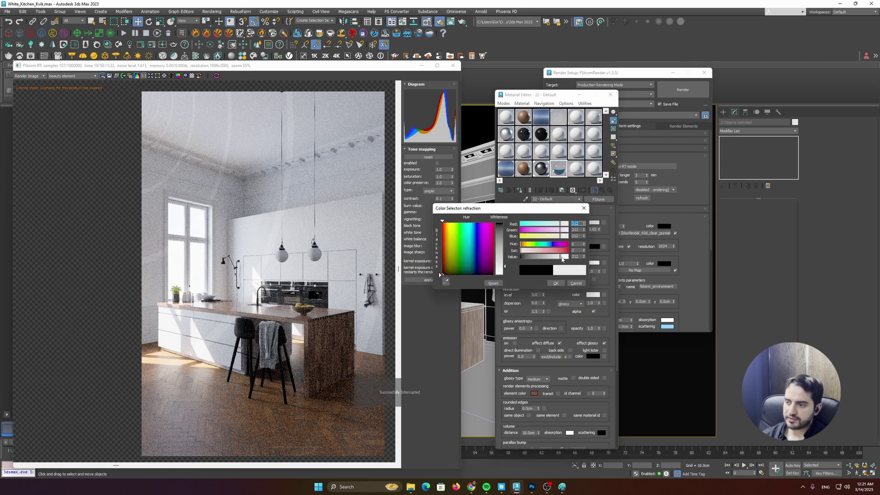
left_click(555, 283)
double_click(534, 280)
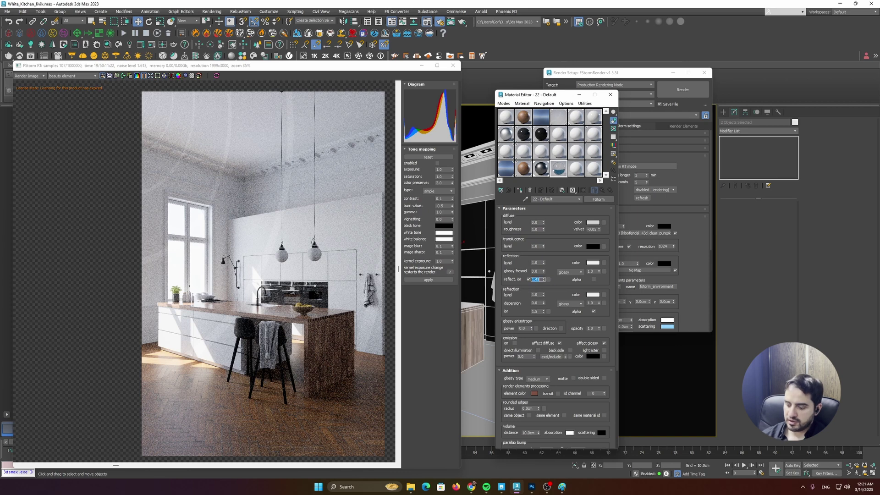
double_click(536, 312)
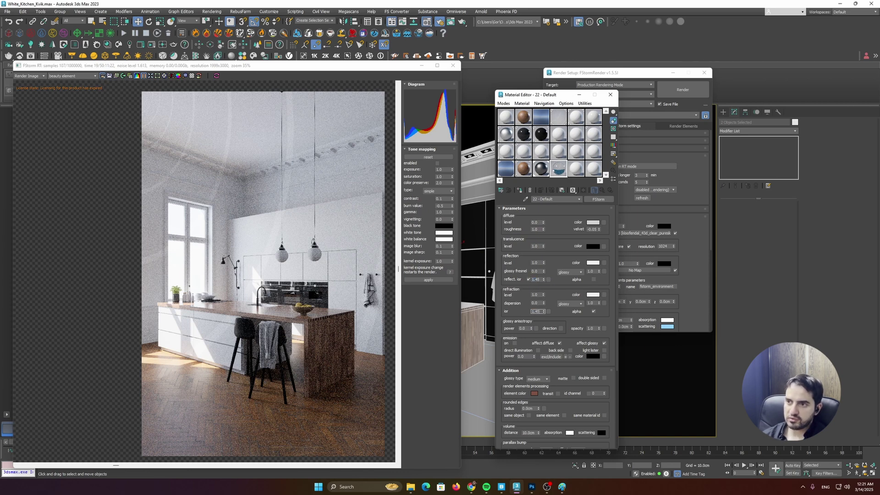
Step: Select the four glass bottles on the worktop near the window and assign the glass material to them
left_click_drag(369, 67, 216, 297)
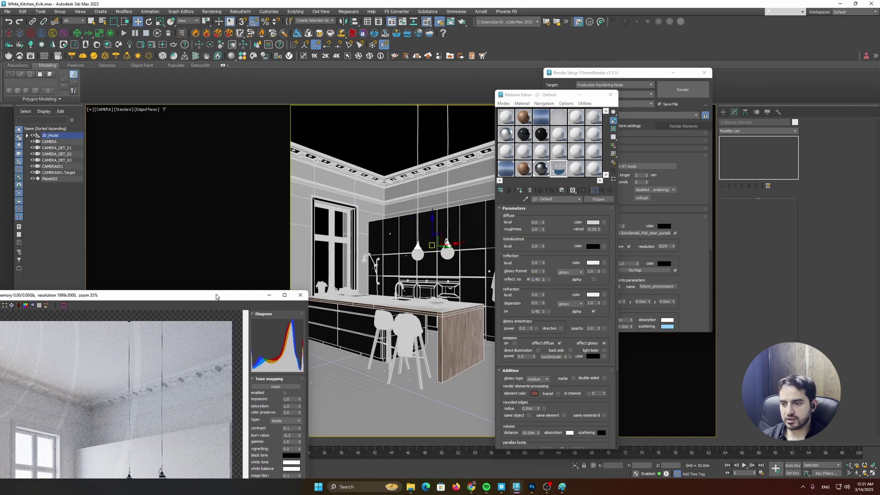
key("p")
scroll(366, 305, "up", 5)
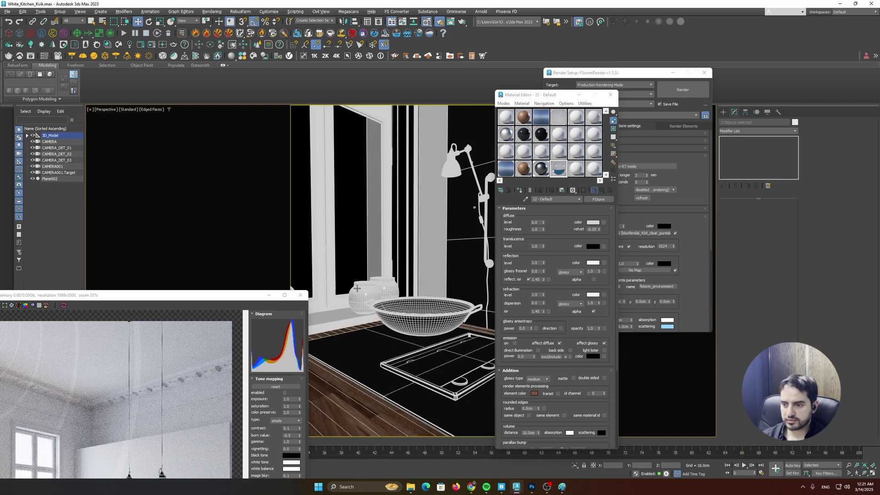
middle_click_drag(387, 312, 389, 312)
left_click(388, 315)
left_click(369, 340, "ctrl")
left_click(422, 352, "ctrl")
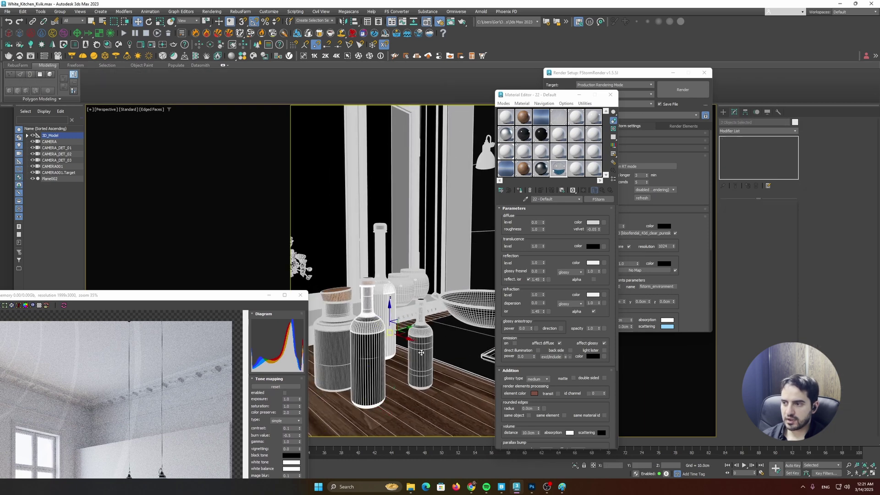
left_click(326, 339, "ctrl")
left_click(520, 190)
Step: Return the viewport to the CAMERA view and render a region around the bottles to check their glass
key("c")
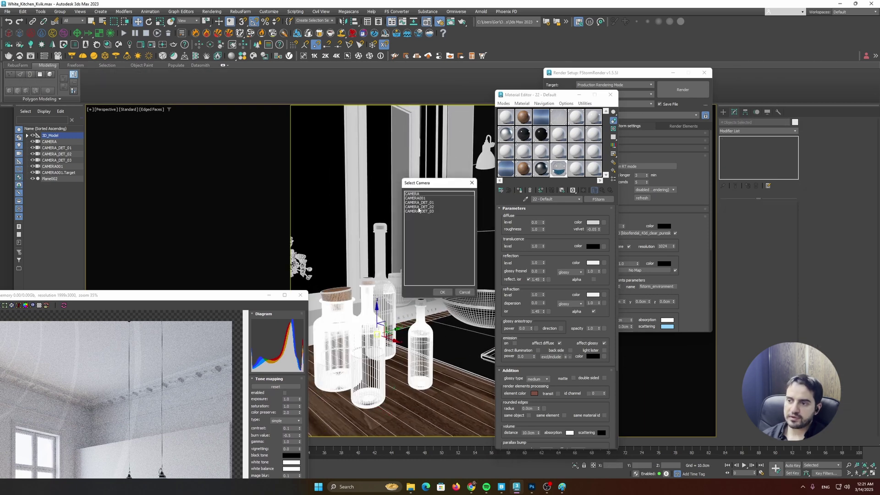
double_click(416, 194)
left_click_drag(227, 298, 436, 48)
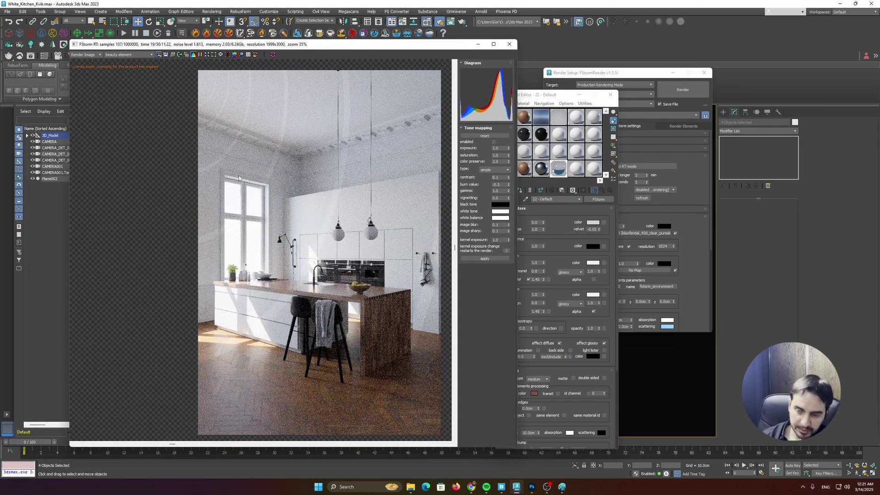
scroll(241, 192, "up", 5)
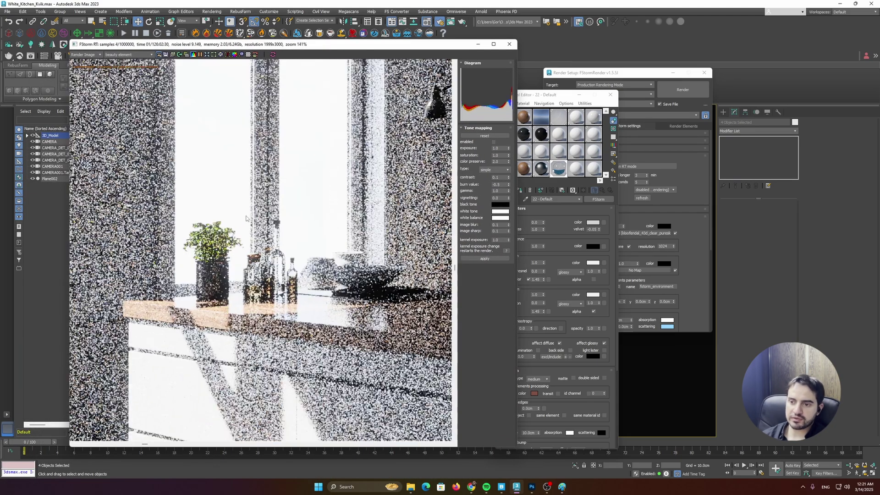
scroll(291, 240, "up", 1)
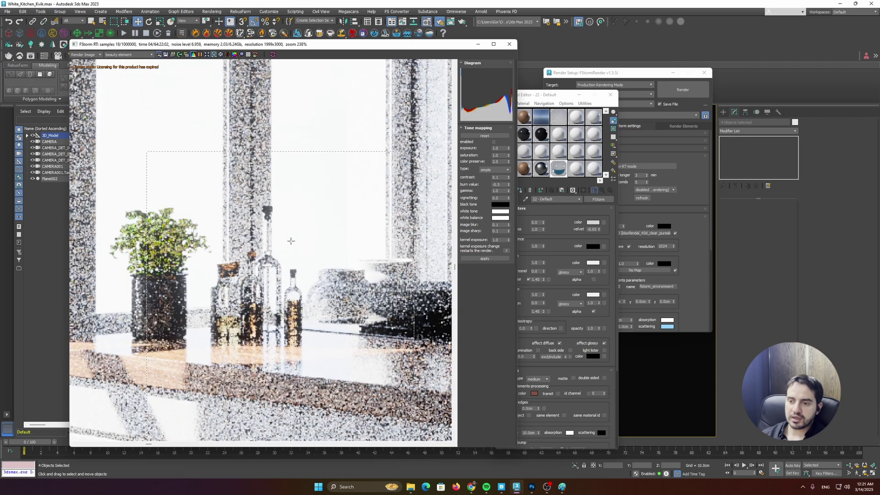
scroll(250, 268, "up", 1)
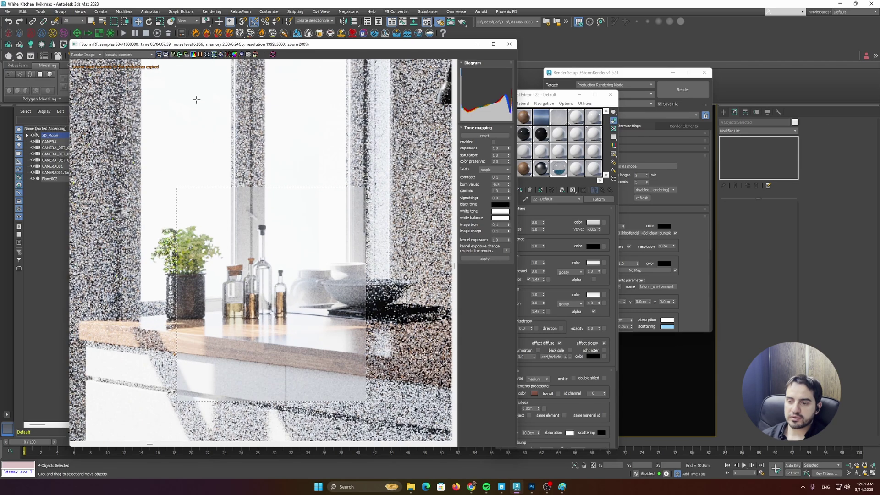
Step: Switch off region rendering and inspect the bottles both close up and within the whole kitchen image
left_click(213, 54)
scroll(252, 260, "down", 7)
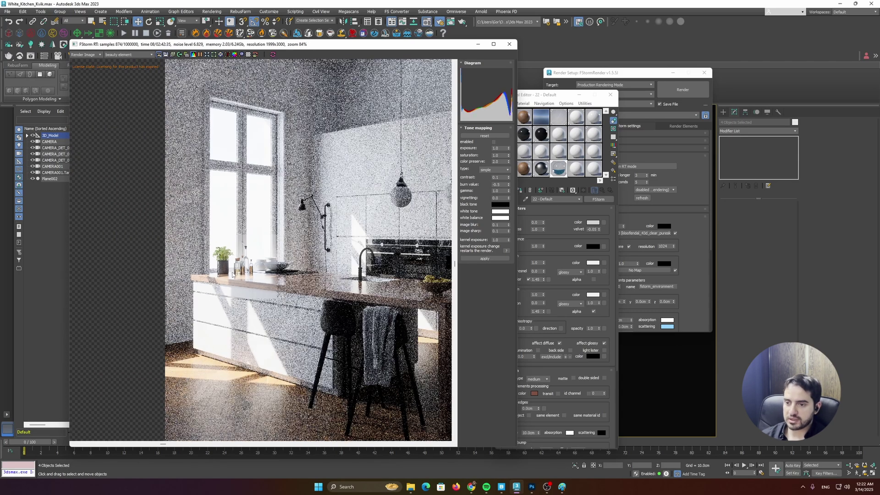
scroll(263, 261, "up", 11)
scroll(234, 289, "down", 7)
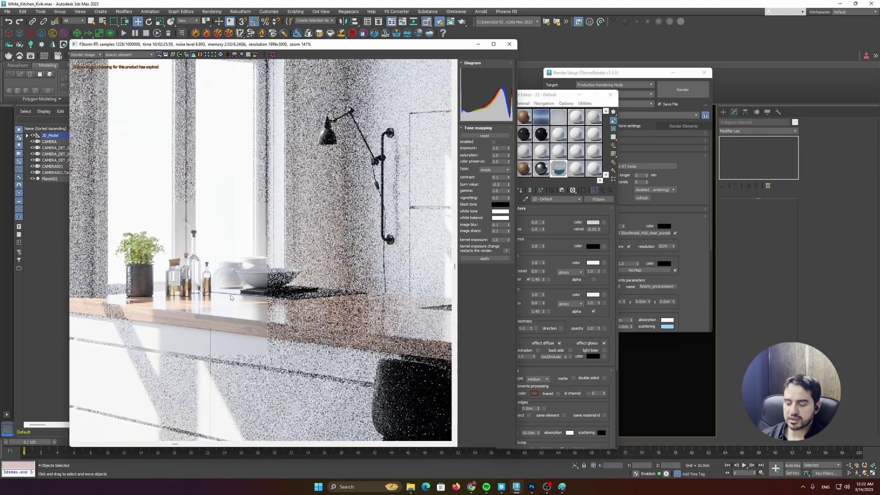
scroll(228, 294, "down", 8)
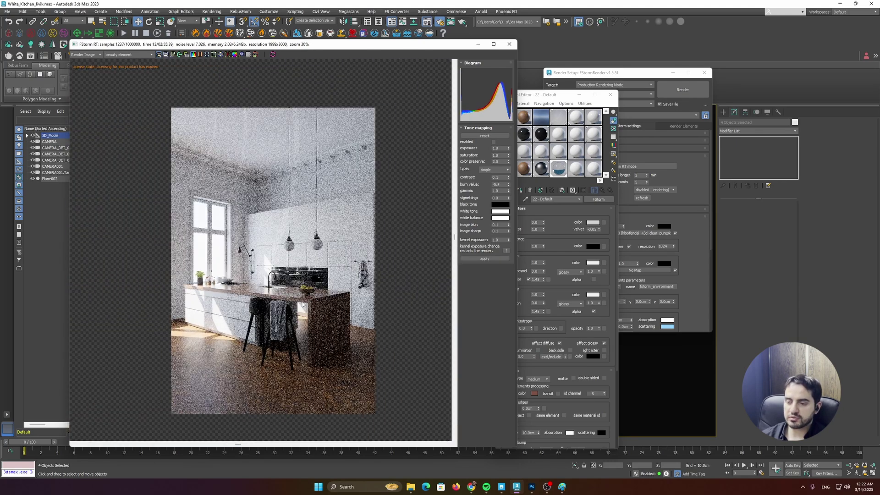
scroll(311, 277, "up", 1)
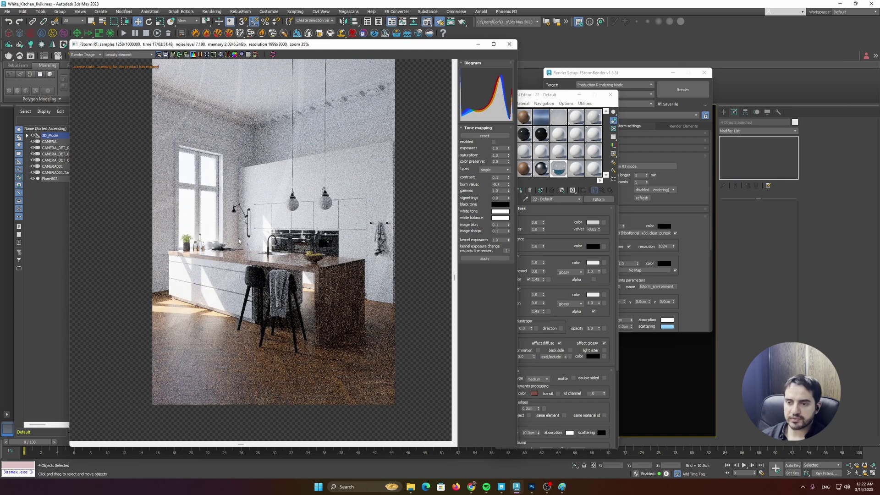
scroll(238, 240, "up", 2)
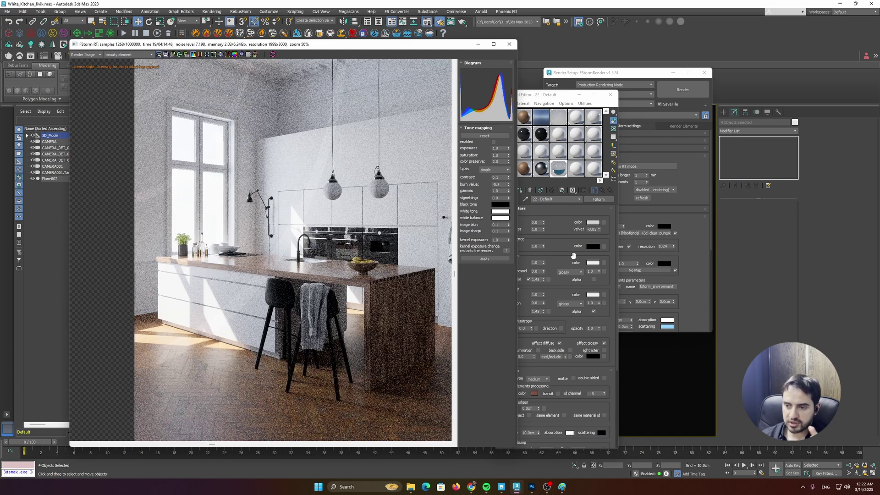
Step: Place the render window beside the Material Editor and examine the worktop, chairs and lamps in the render
left_click(534, 278)
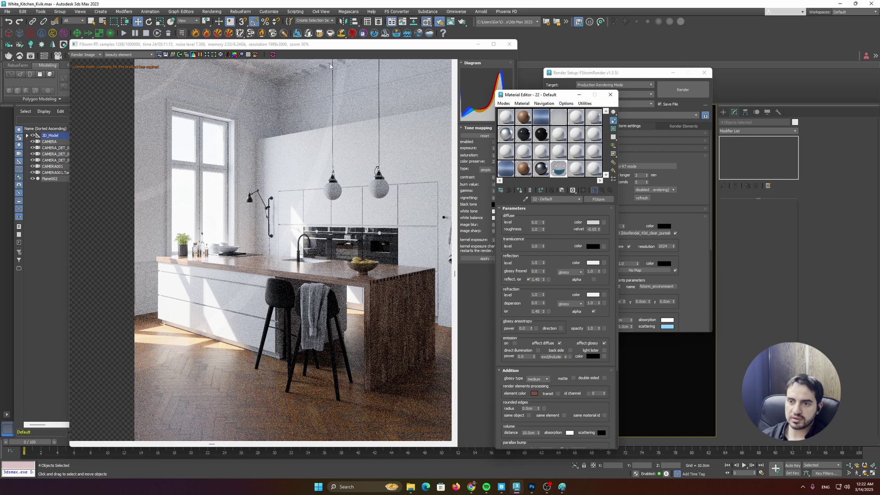
left_click_drag(257, 41, 211, 37)
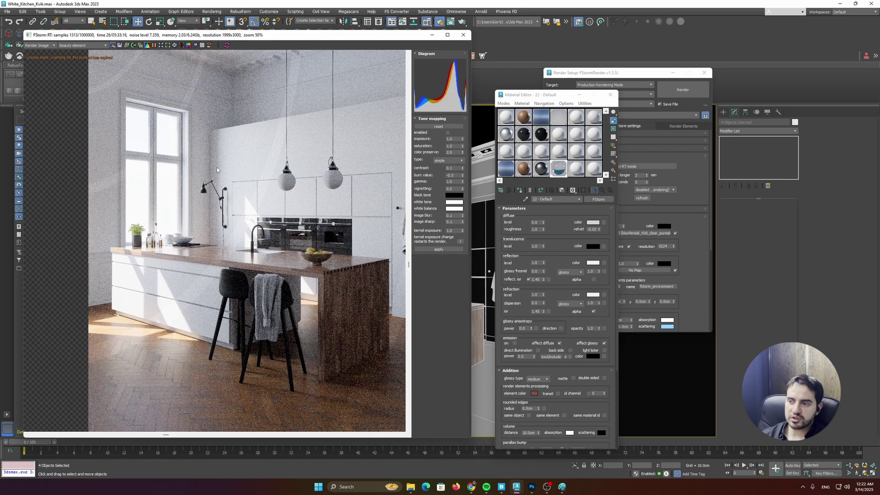
scroll(217, 170, "down", 2)
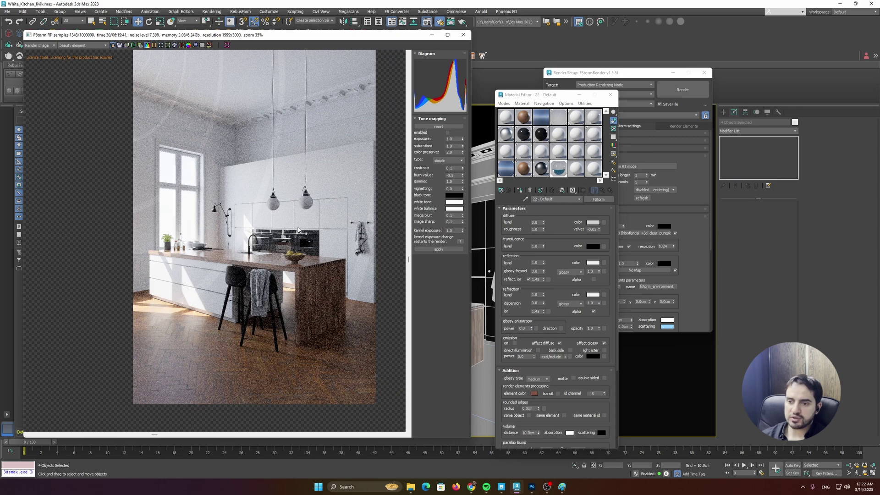
scroll(283, 238, "up", 2)
scroll(262, 274, "up", 2)
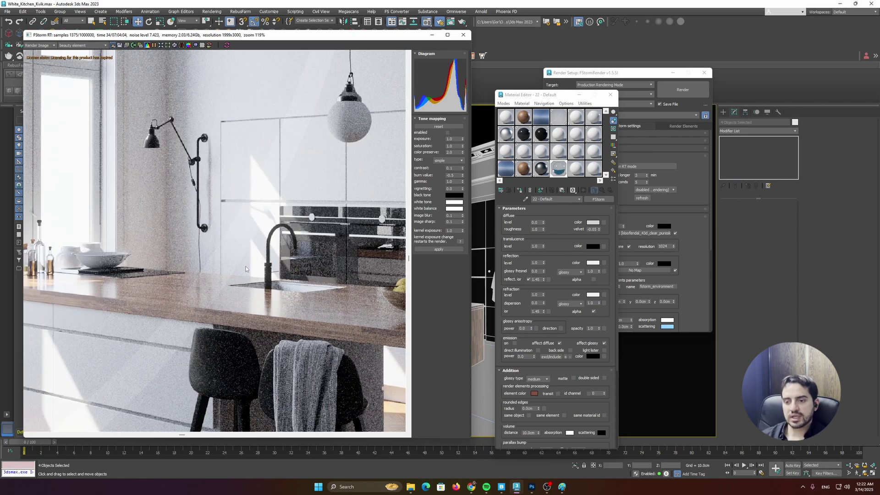
scroll(260, 265, "down", 2)
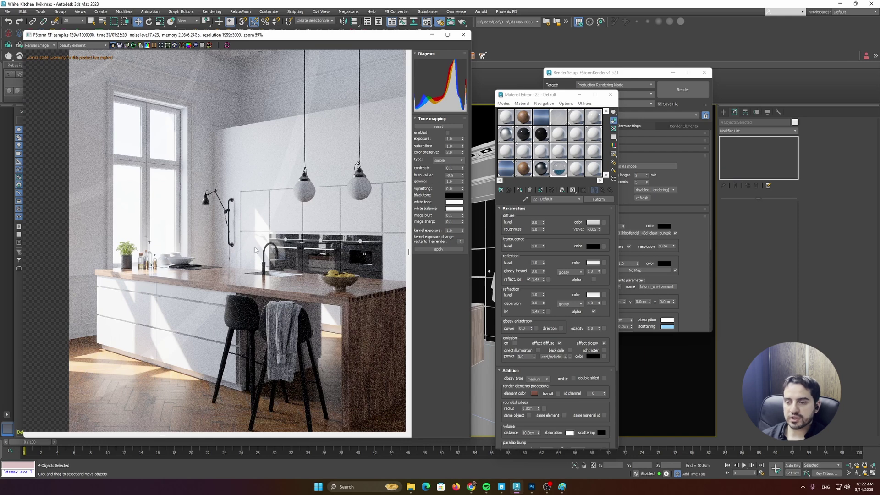
scroll(255, 249, "down", 2)
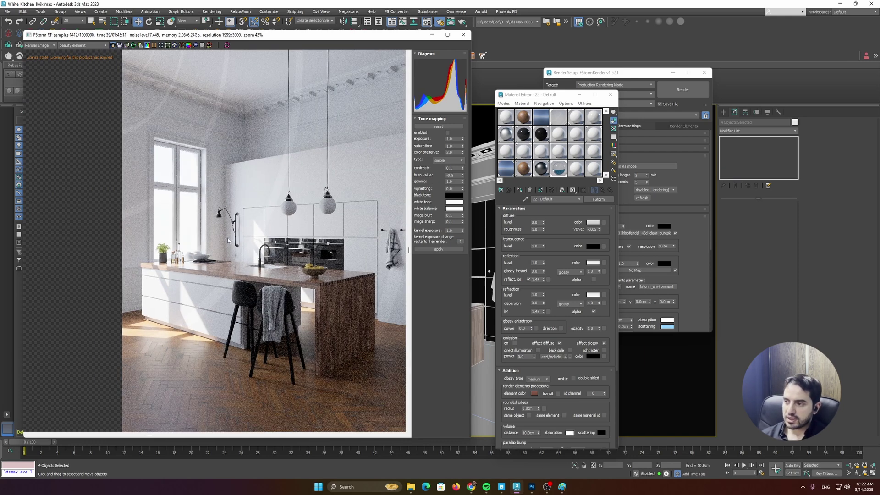
Step: Activate the unused 23 - Default material, show the viewport shaded and open an enlarged preview of the material
left_click(576, 168)
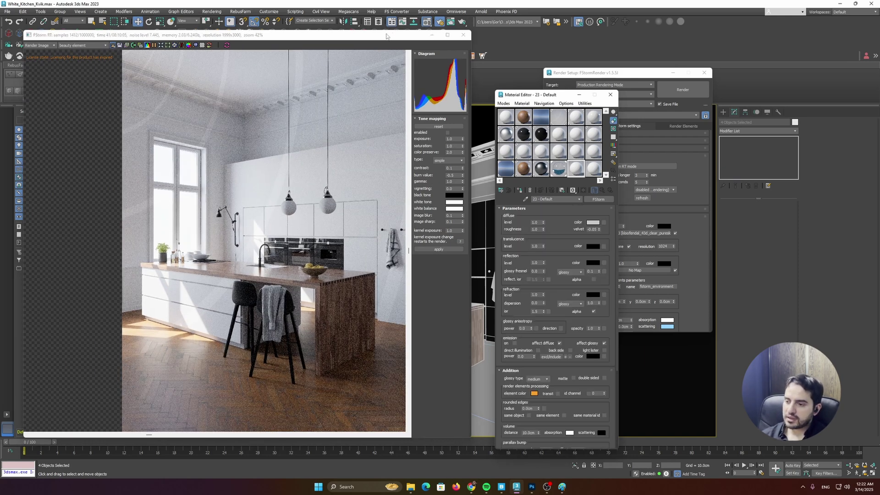
left_click_drag(386, 38, 288, 43)
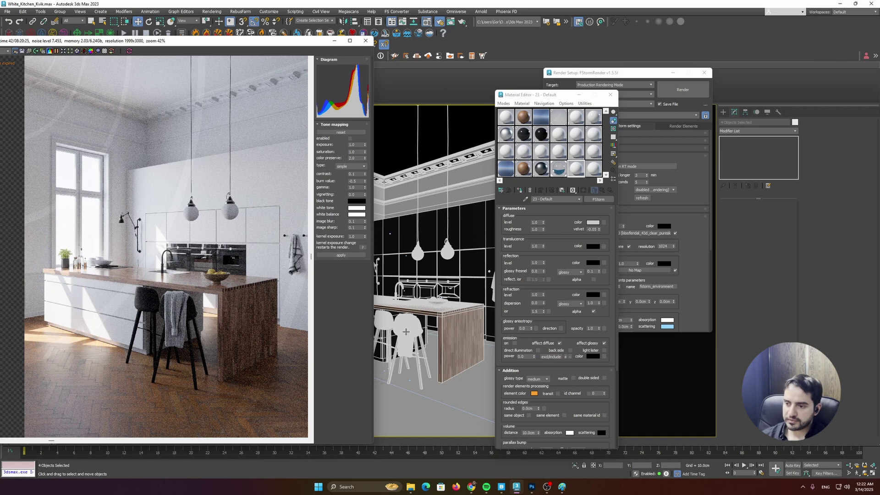
key("F3")
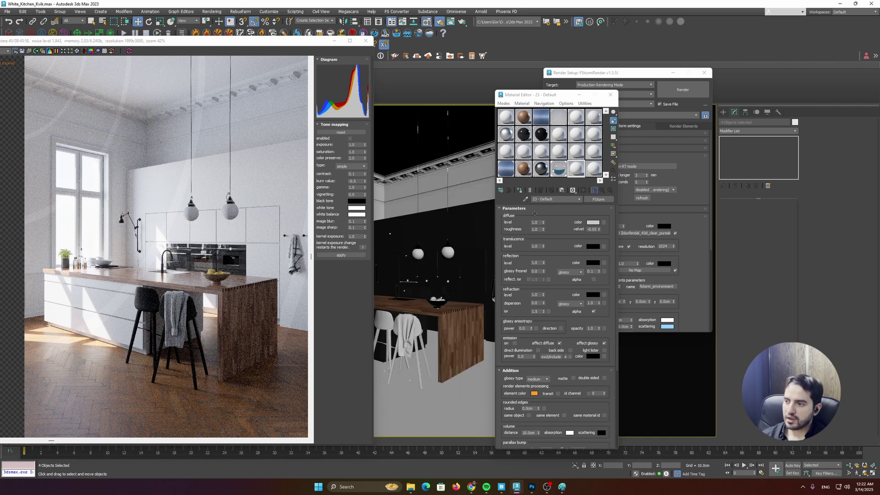
left_click(576, 172)
double_click(576, 172)
Step: Try a red diffuse color with raised velvet on the material, study the preview sphere and close the preview
left_click(593, 222)
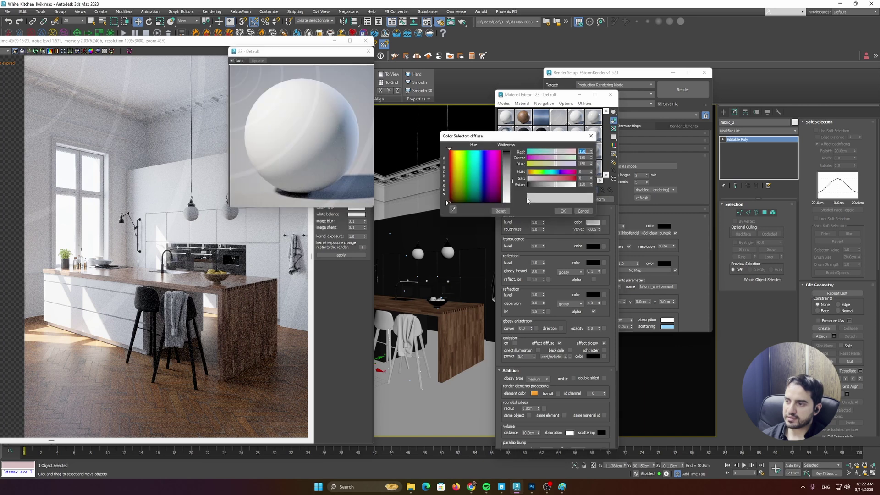
left_click_drag(558, 179, 573, 180)
left_click(563, 211)
left_click_drag(600, 231, 601, 251)
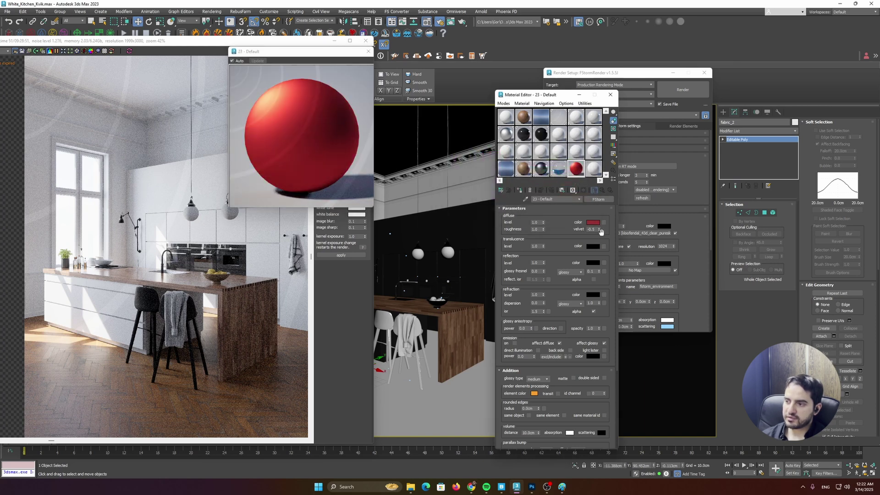
left_click_drag(599, 220, 594, 224)
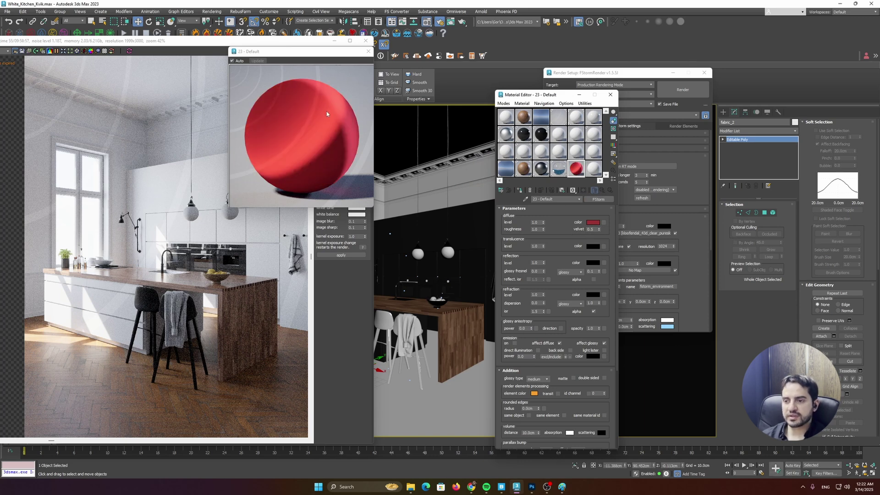
left_click(368, 51)
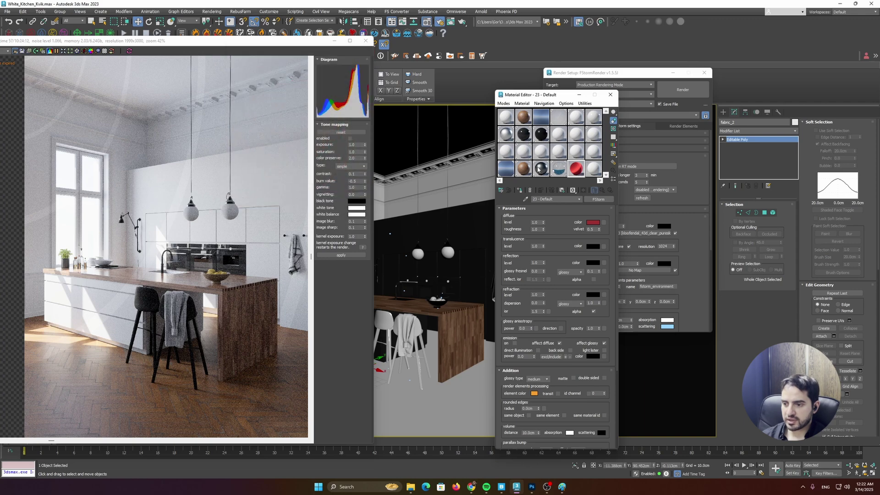
Step: Pick the material of the cloth hanging on the chair into the active sample slot
left_click(525, 200)
left_click(414, 324)
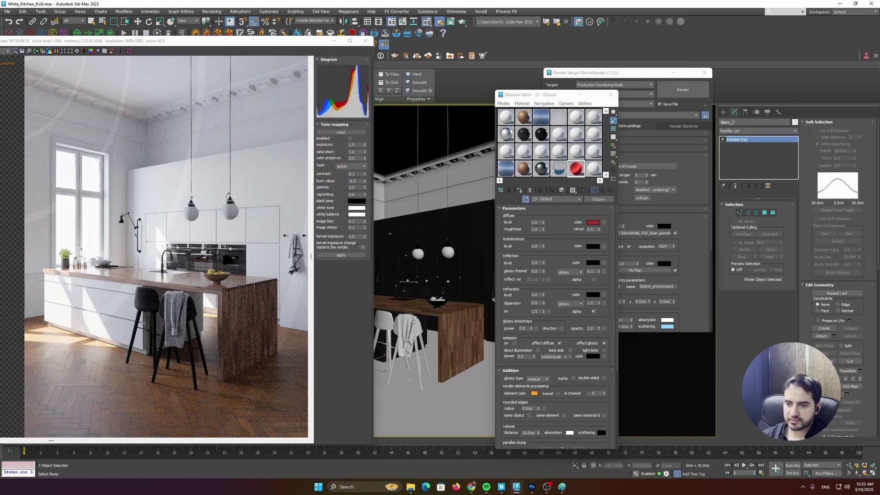
scroll(196, 310, "up", 5)
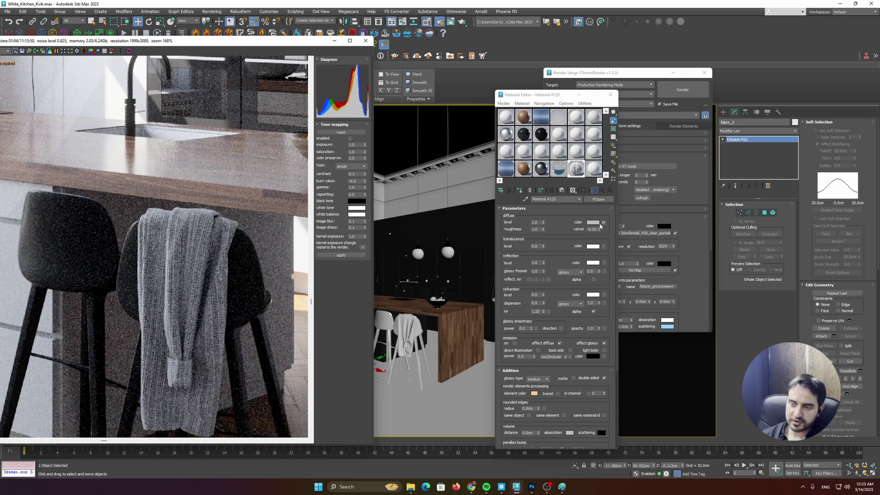
Step: Try a much higher velvet value on the cloth material and examine the cloth in a region render
left_click_drag(600, 231, 599, 177)
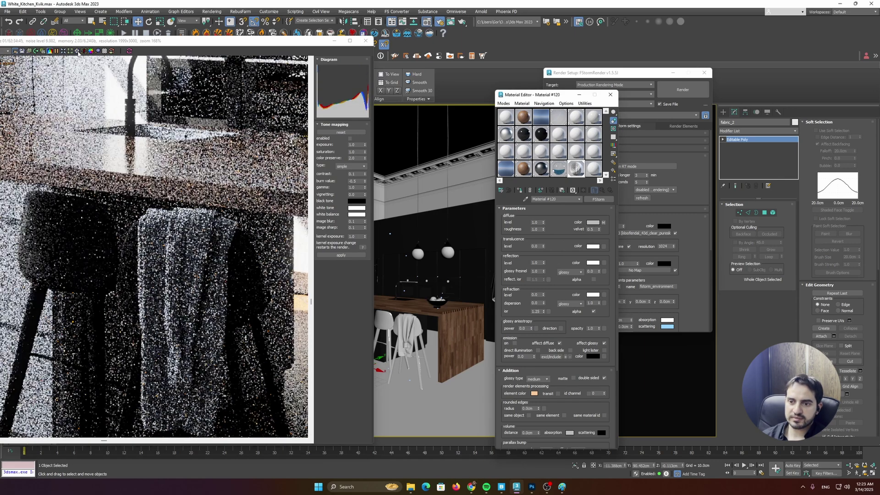
scroll(205, 219, "up", 1)
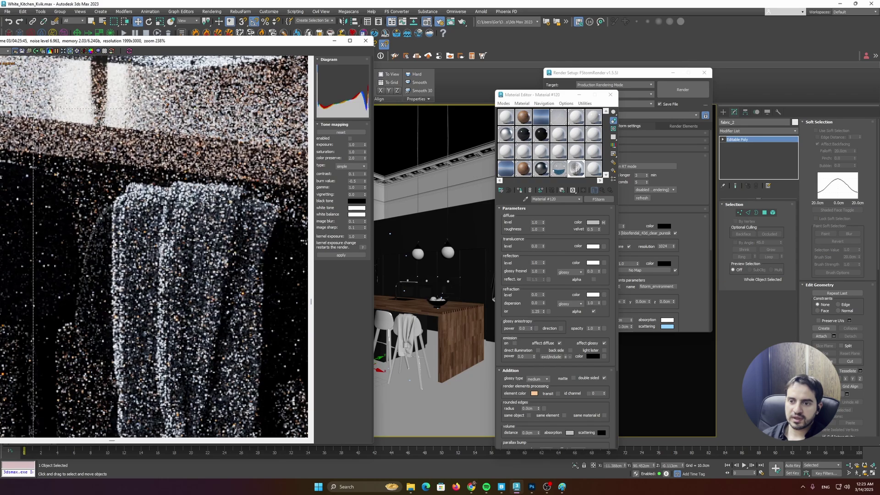
scroll(192, 212, "up", 2)
scroll(179, 205, "down", 3)
scroll(210, 158, "down", 1)
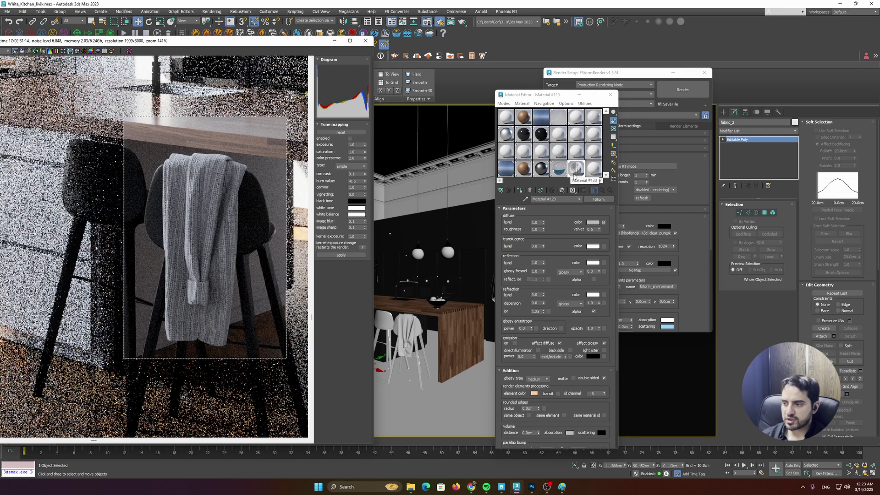
Step: Set the cloth material's velvet to 0.15 and compare the cloth close up and in the wider render
double_click(592, 229)
type("0.15")
key("Return")
scroll(224, 164, "up", 3)
scroll(224, 164, "down", 8)
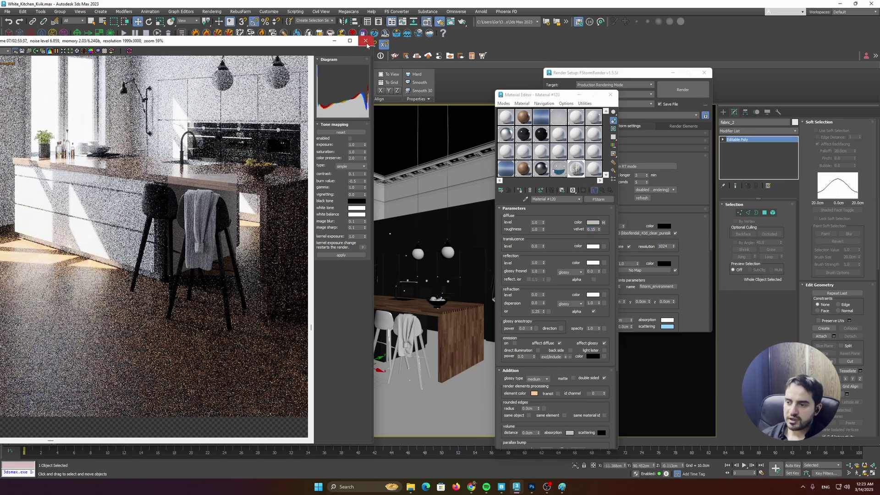
Step: Close the render window, select the front pendant lamp's globe and frame it in a wireframe Top view
left_click(365, 41)
left_click(417, 253)
left_click(452, 254)
key("t")
key("z")
key("F3")
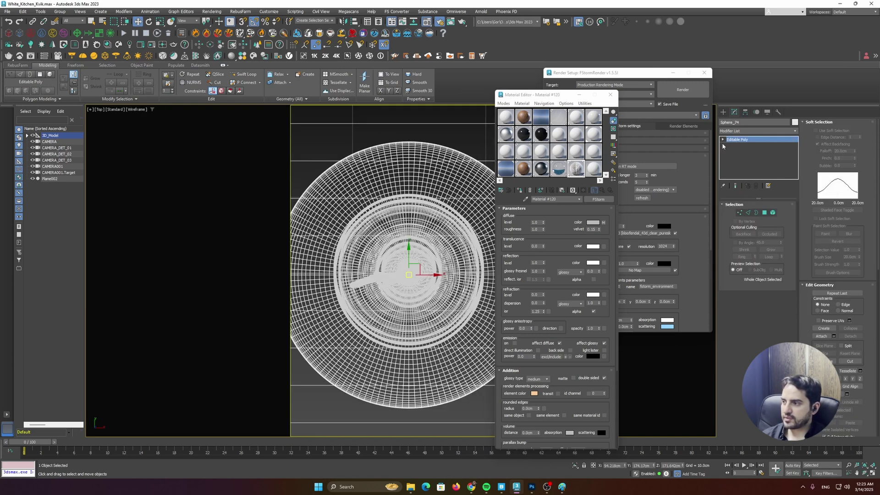
Step: Create an FStormLight over the pendant lamp's globe in the Top view
left_click(724, 112)
left_click(741, 122)
left_click(742, 133)
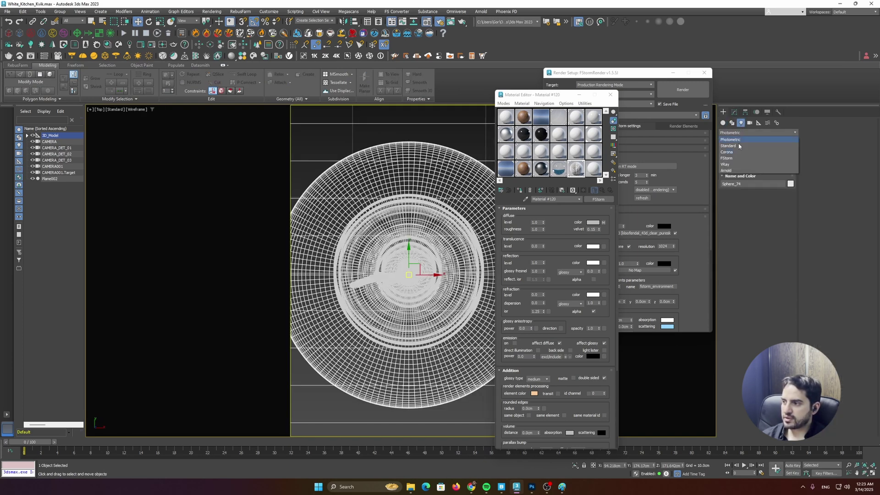
left_click(728, 158)
left_click(738, 158)
middle_click_drag(418, 271, 370, 249)
left_click_drag(362, 251, 377, 239)
right_click(377, 239)
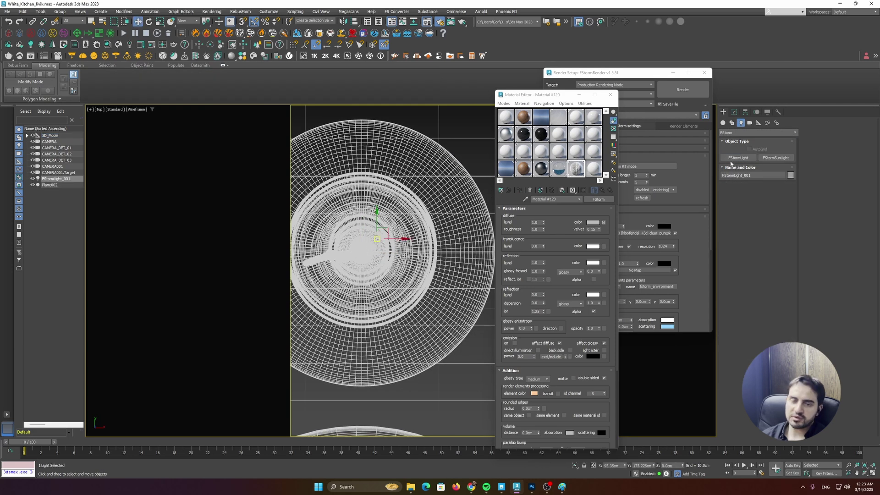
Step: Raise the FStormLight to the height of the pendant lamp's globe in a wireframe Front view
scroll(426, 265, "down", 5)
middle_click_drag(426, 266, 412, 279, "alt")
scroll(413, 278, "down", 2)
key("f")
key("z")
scroll(393, 352, "down", 10)
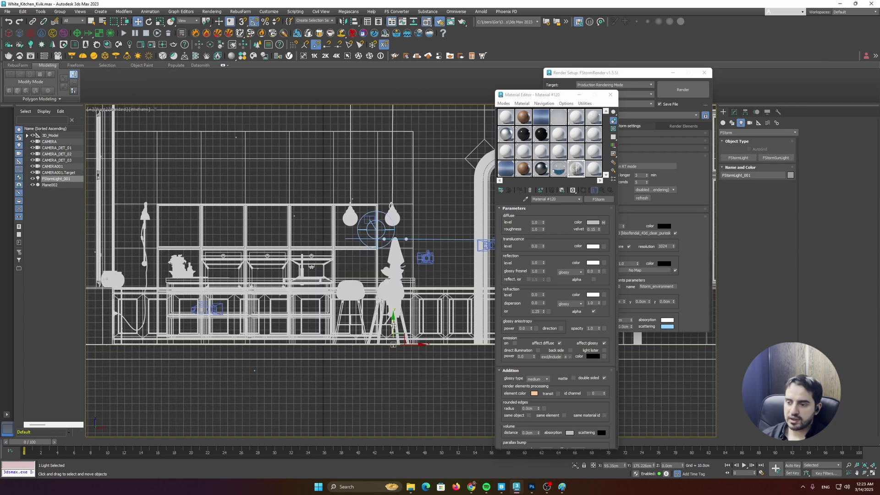
middle_click_drag(394, 327, 397, 350)
left_click_drag(398, 343, 363, 230)
Step: Set the light's shape to sphere, enlarge its size x to about 2.35 cm and centre it inside the pendant globe
scroll(398, 238, "up", 12)
middle_click_drag(369, 239, 399, 215, "alt")
left_click(734, 111)
left_click(769, 288)
left_click(765, 304)
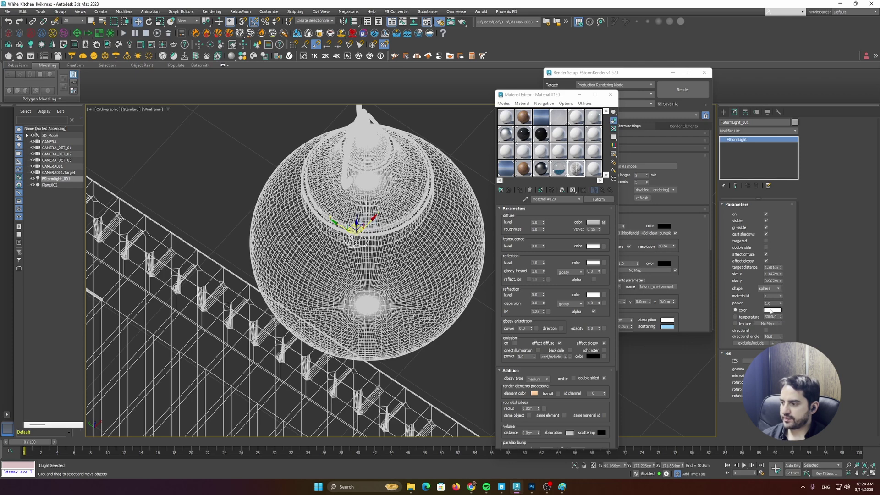
left_click_drag(781, 274, 774, 238)
left_click_drag(341, 229, 355, 241)
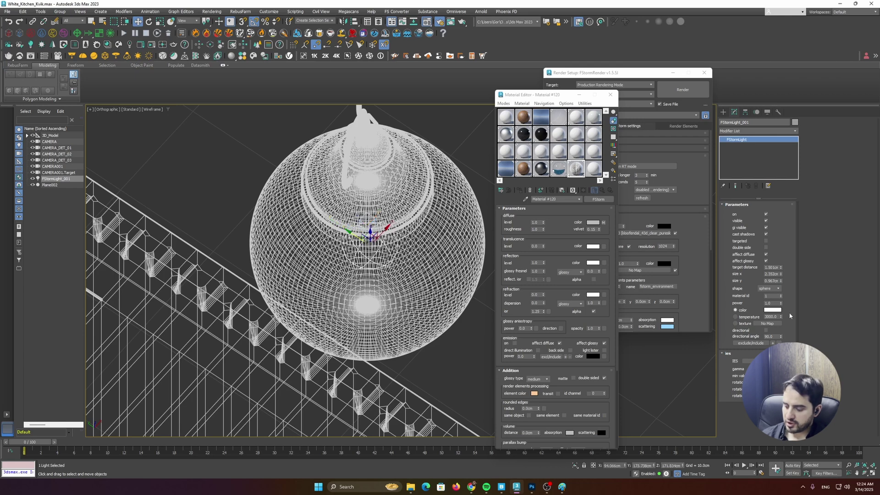
Step: Set the light's power to 50 and switch its colour to a temperature of 4000
double_click(768, 303)
left_click(735, 317)
double_click(773, 317)
type("40")
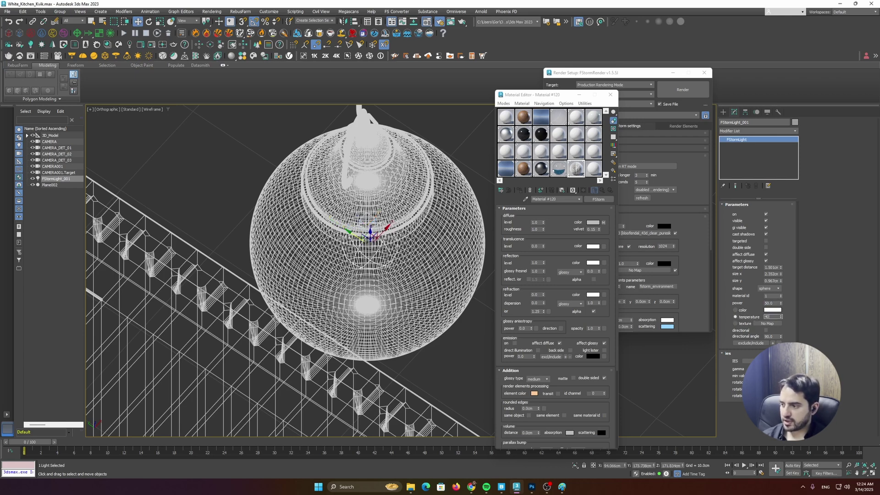
middle_click(340, 240)
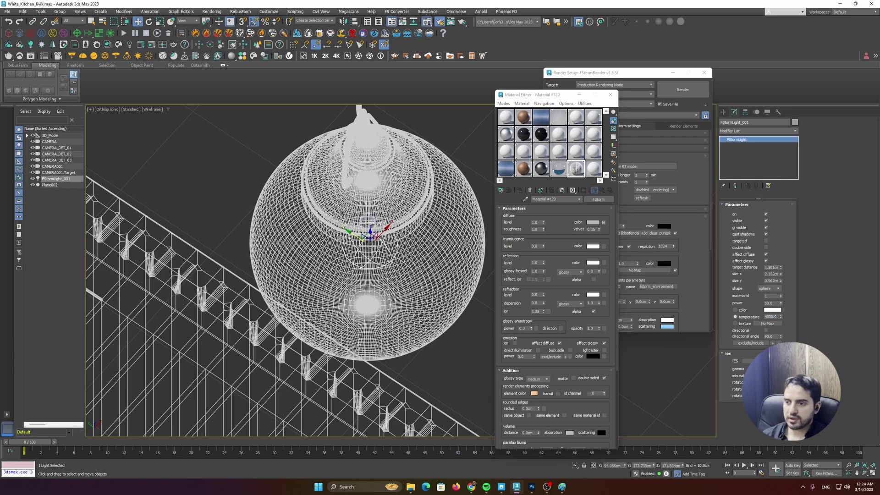
Step: Copy the FStormLight into the second pendant lamp's globe
scroll(339, 223, "down", 6)
middle_click_drag(339, 223, 275, 257, "alt")
left_click(245, 280)
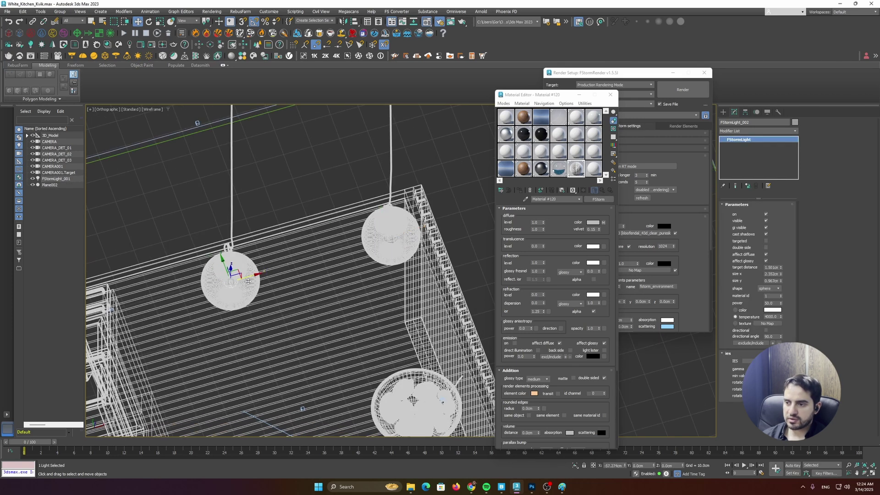
Step: Switch to the shaded CAMERA view, start the FStorm interactive render and examine the pendant lamps close up
key("c")
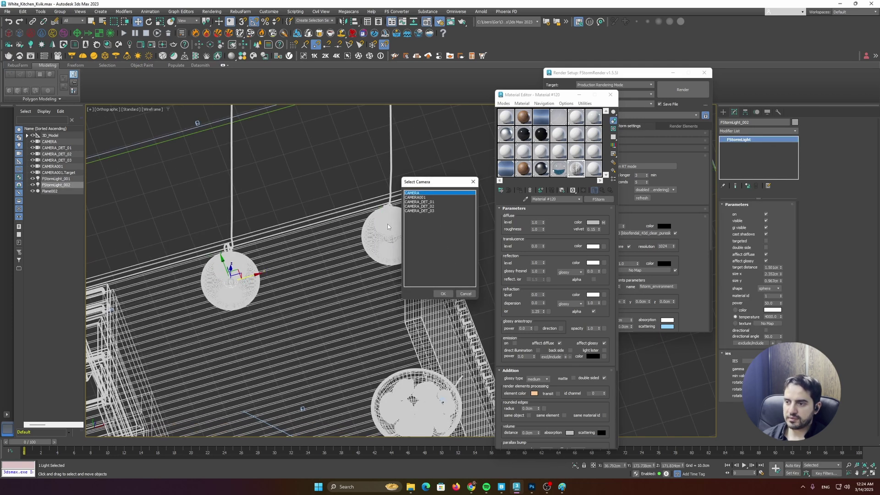
double_click(415, 194)
key("F3")
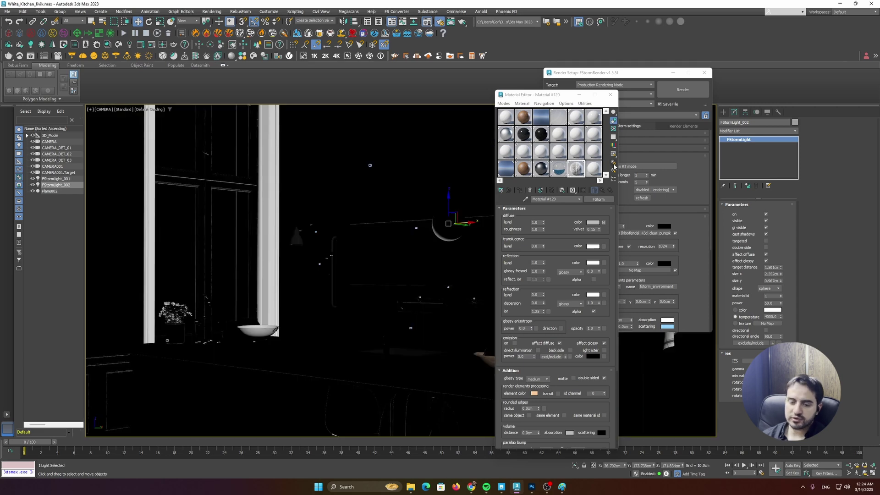
left_click(631, 171)
left_click(631, 167)
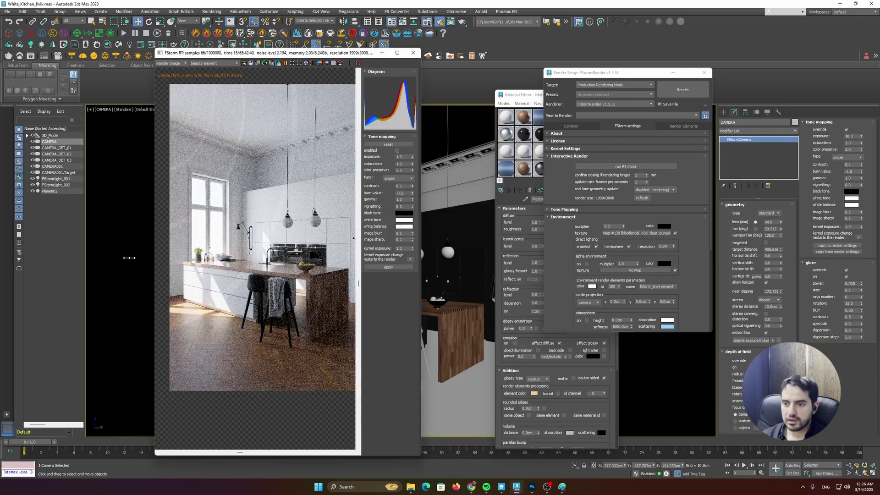
scroll(313, 209, "up", 5)
middle_click_drag(314, 209, 234, 238)
scroll(165, 241, "up", 2)
scroll(235, 237, "down", 3)
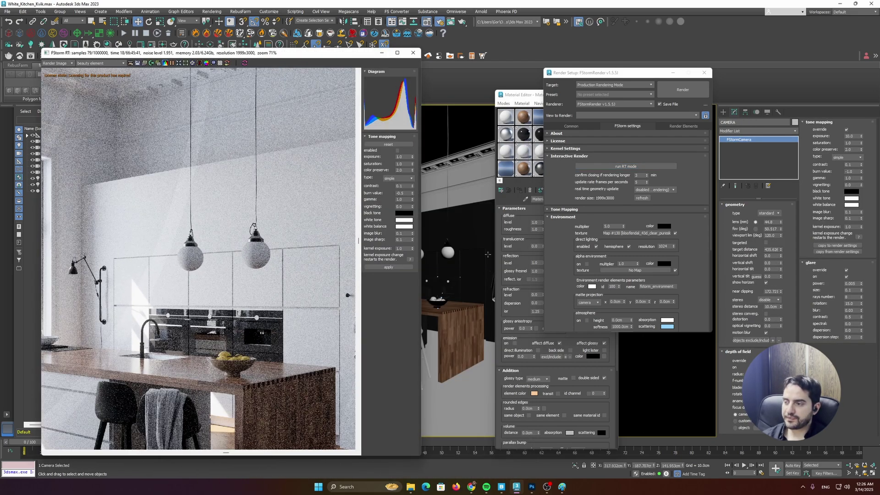
Step: Load the pendant globe's material from the viewport into the last material slot
left_click(525, 283)
left_click(594, 170)
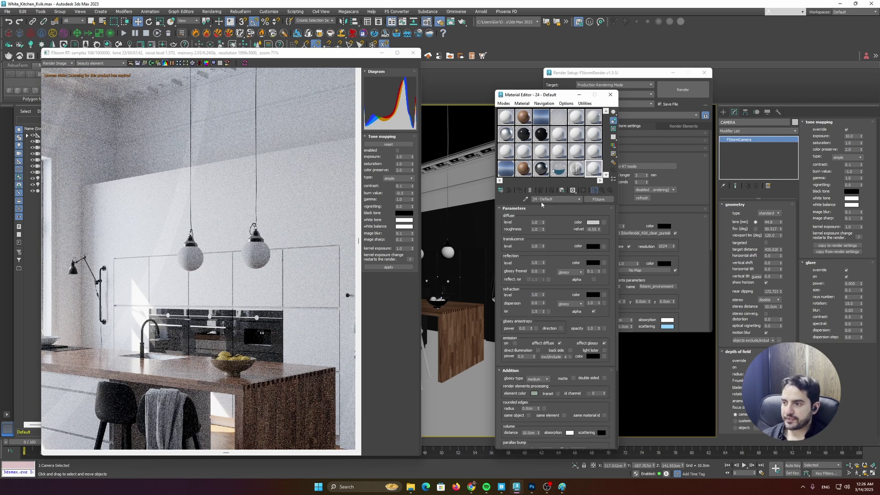
left_click(526, 199)
left_click(447, 252)
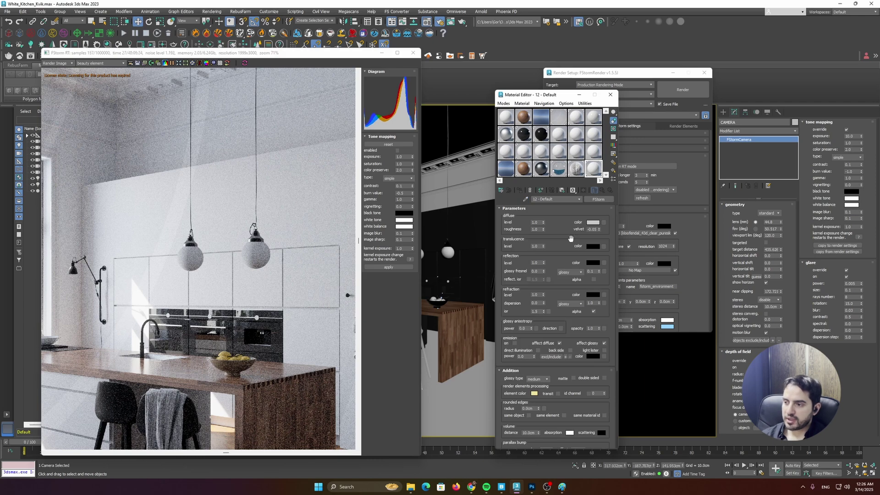
Step: Give the globe material a light grey reflection colour of 203 and a reflection roughness of 0.15
scroll(565, 241, "down", 1)
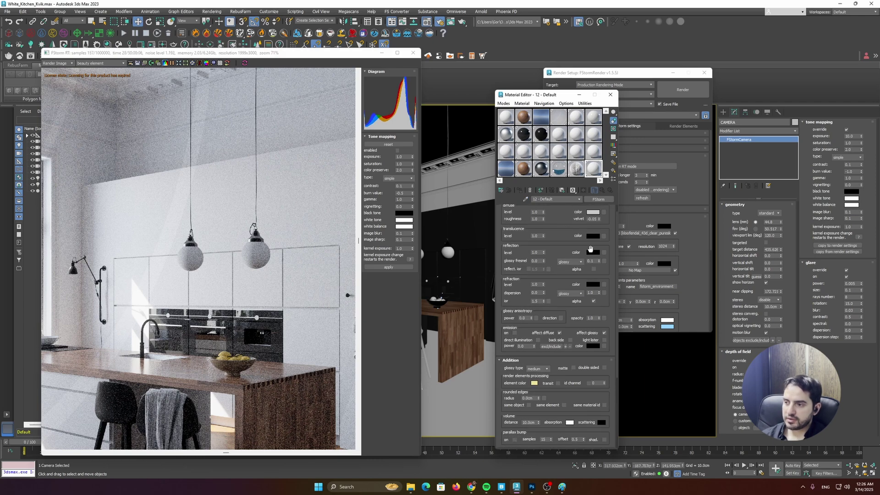
left_click(592, 252)
left_click_drag(519, 214, 557, 215)
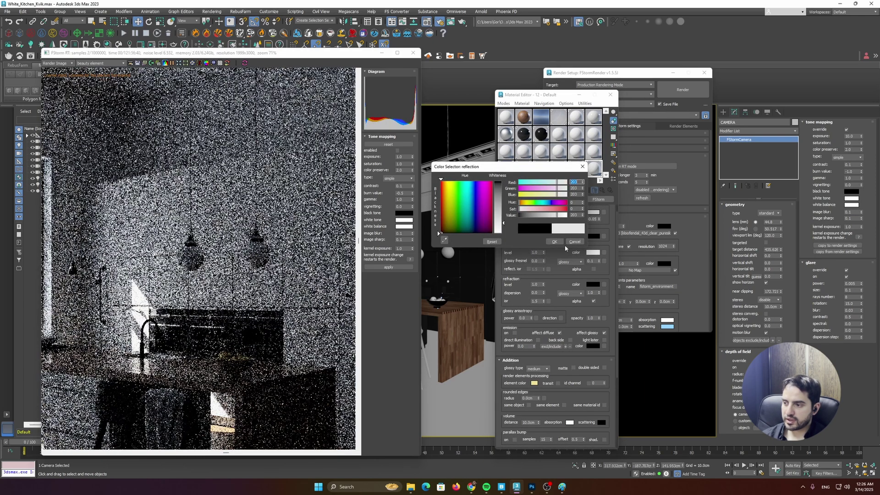
left_click(555, 242)
left_click(566, 267)
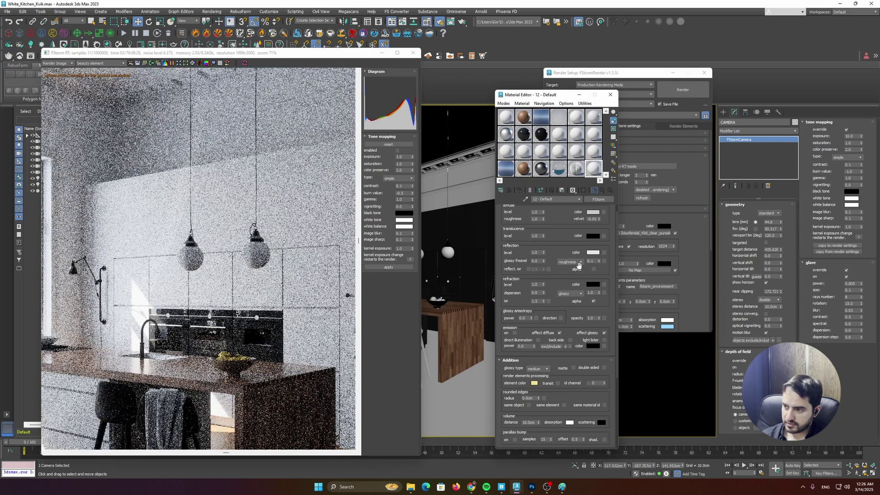
type("0.15")
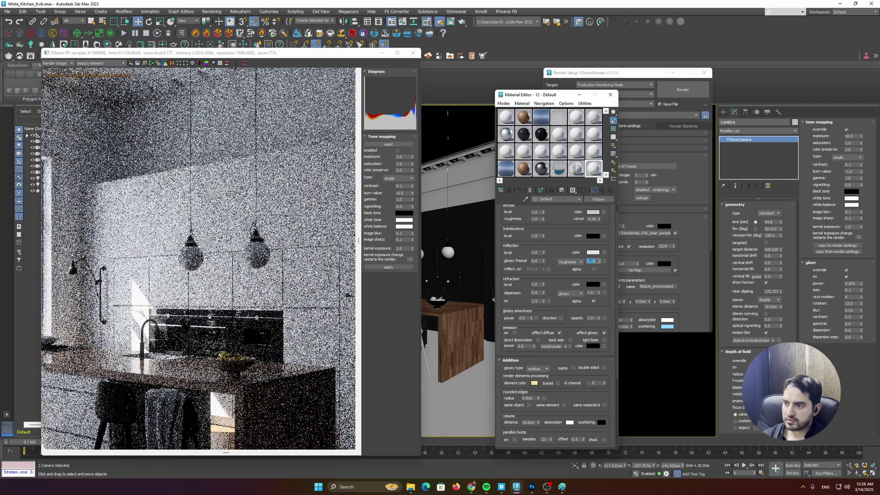
key("Return")
Step: Open an enlarged preview of the globe material and enable its reflection IOR at 1.65
double_click(594, 168)
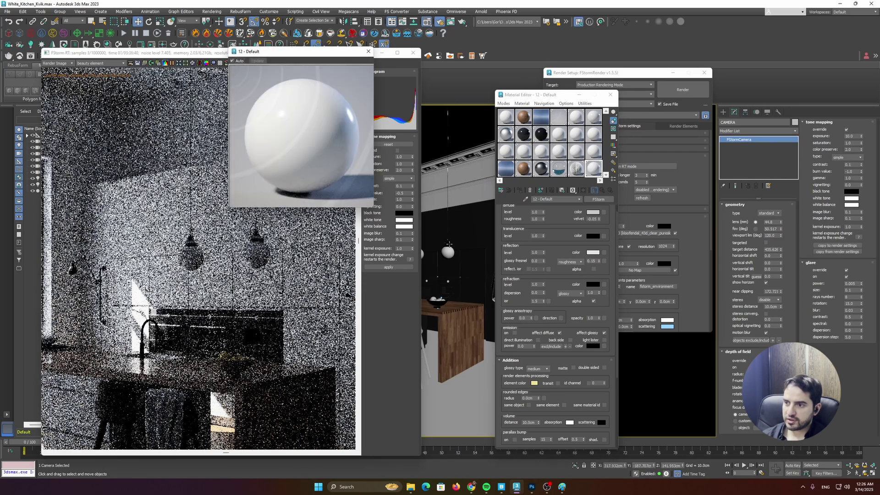
left_click(528, 269)
left_click(536, 269)
type("1.65")
key("Return")
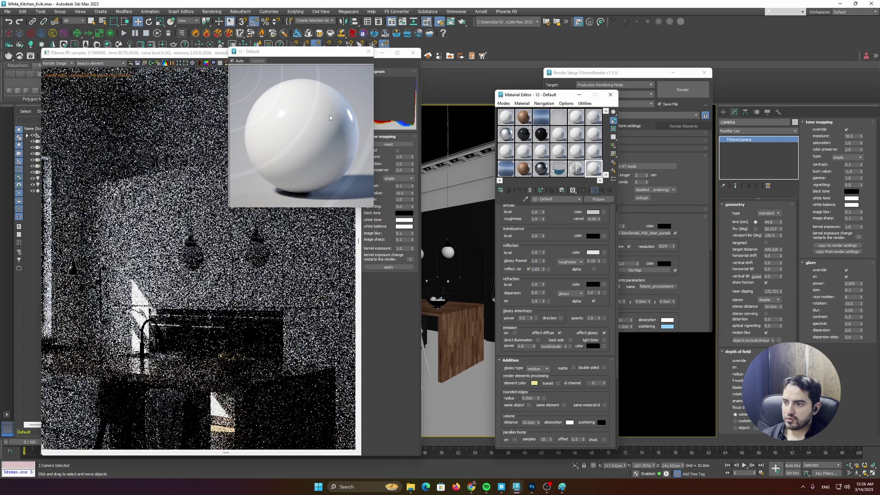
Step: Set the globe material's translucence colour to a grey of about 161
scroll(594, 243, "up", 1)
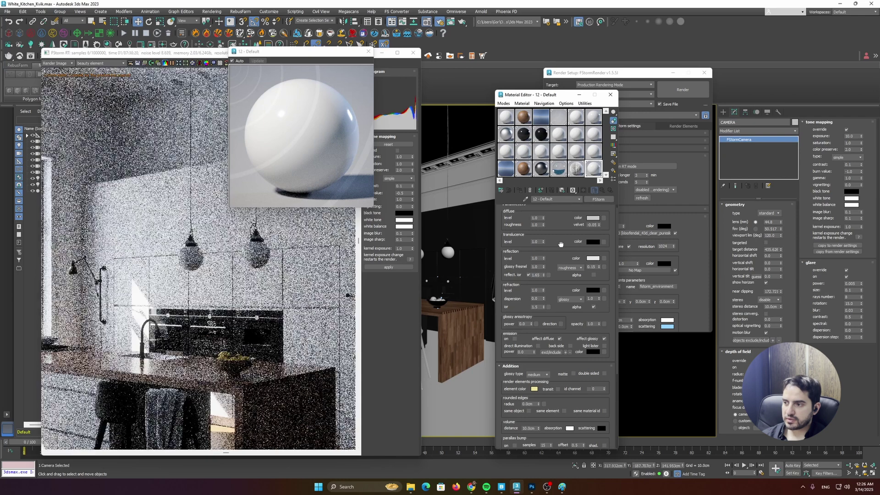
left_click(593, 242)
left_click_drag(561, 202, 548, 202)
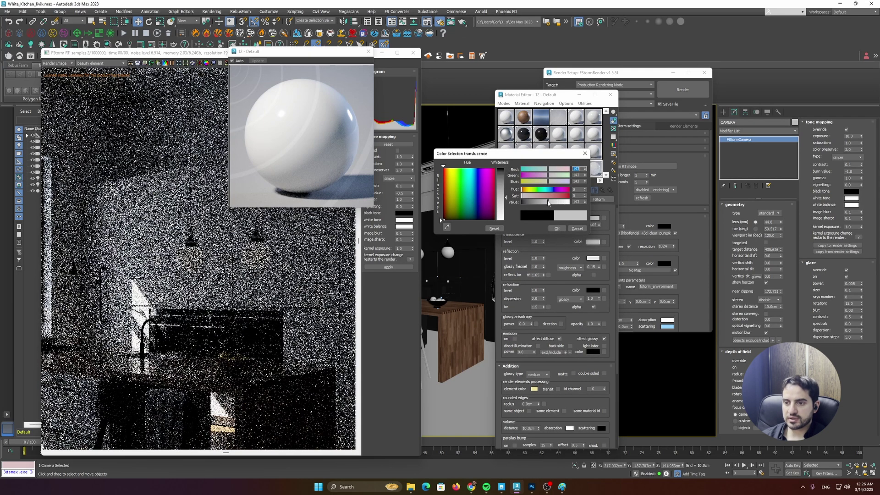
left_click_drag(549, 203, 553, 203)
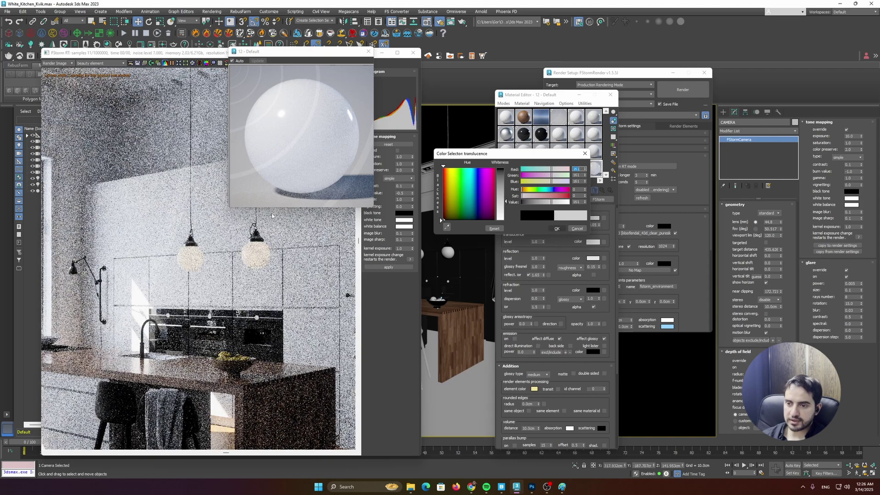
key("Return")
Step: Move the material preview aside and examine the glowing pendant globes close up with region rendering
scroll(271, 213, "up", 4)
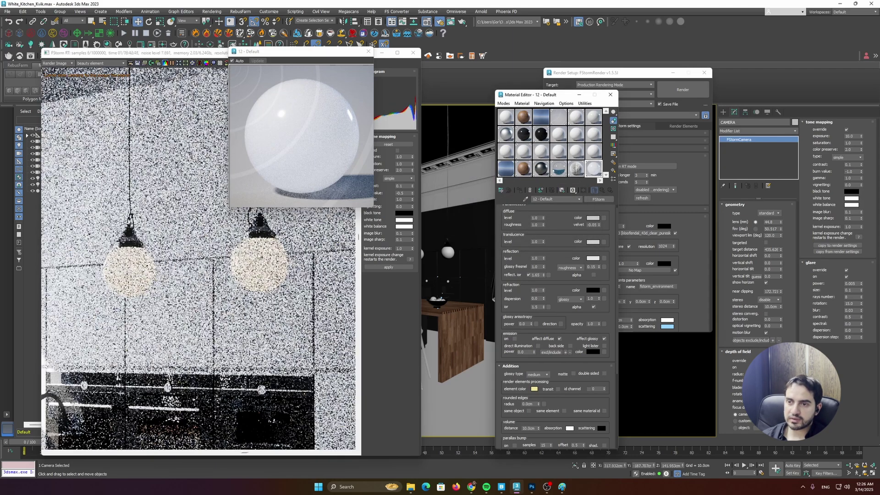
scroll(156, 252, "down", 2)
left_click_drag(276, 51, 341, 48)
left_click(186, 65)
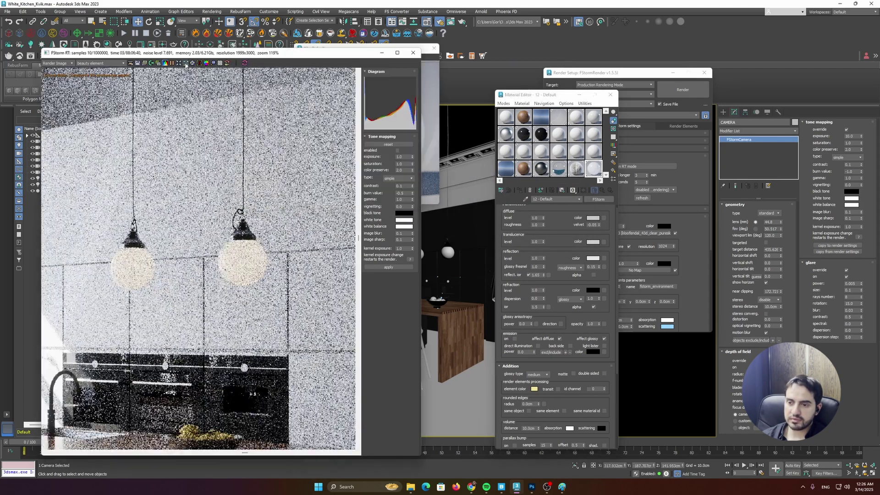
scroll(228, 248, "up", 3)
scroll(228, 247, "down", 2)
scroll(223, 209, "up", 4)
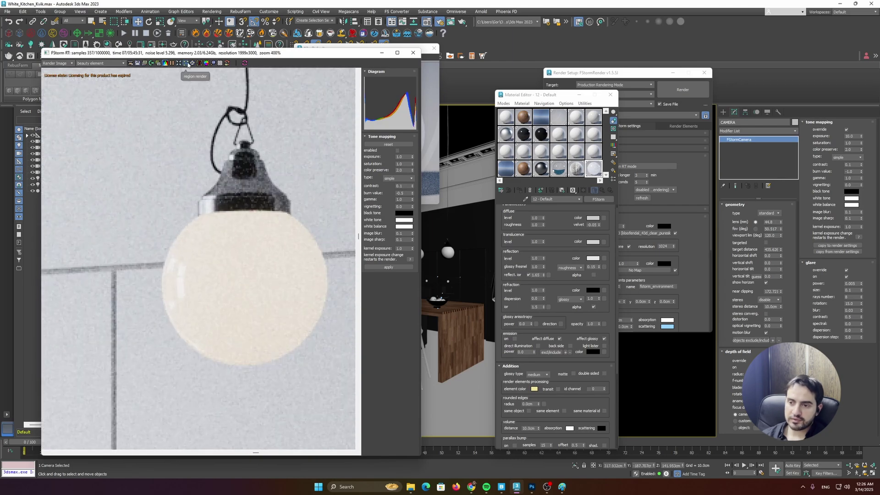
scroll(259, 236, "down", 8)
scroll(266, 240, "down", 5)
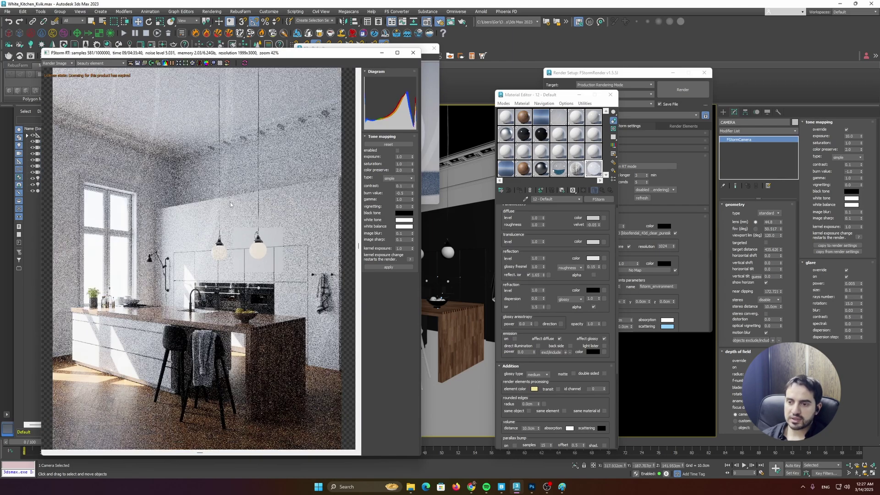
Step: Examine the bottles by the window, the pendants and the whole kitchen in the interactive render
scroll(259, 222, "up", 4)
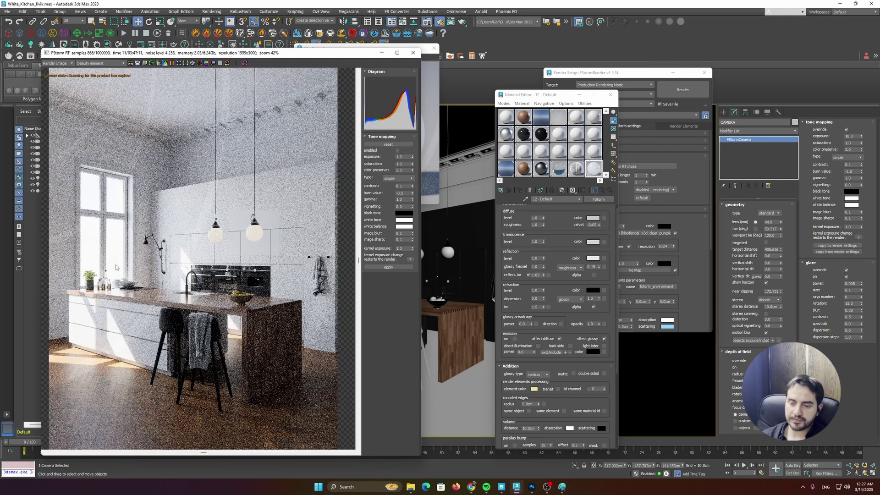
scroll(152, 292, "up", 8)
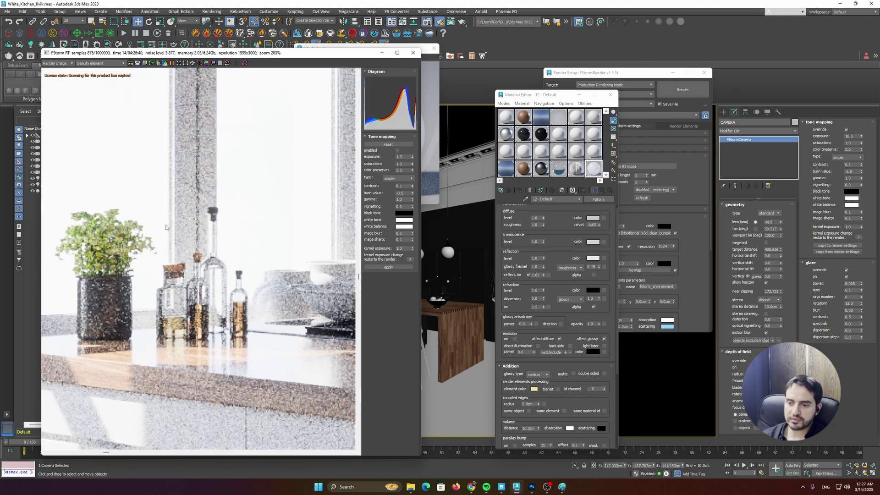
scroll(167, 229, "down", 4)
scroll(165, 231, "down", 5)
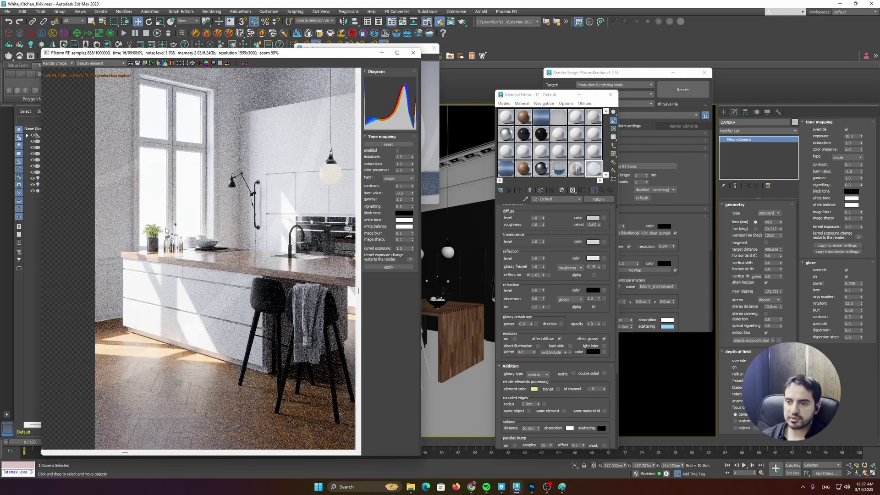
scroll(222, 221, "up", 1)
middle_click_drag(232, 205, 219, 228)
scroll(273, 259, "up", 2)
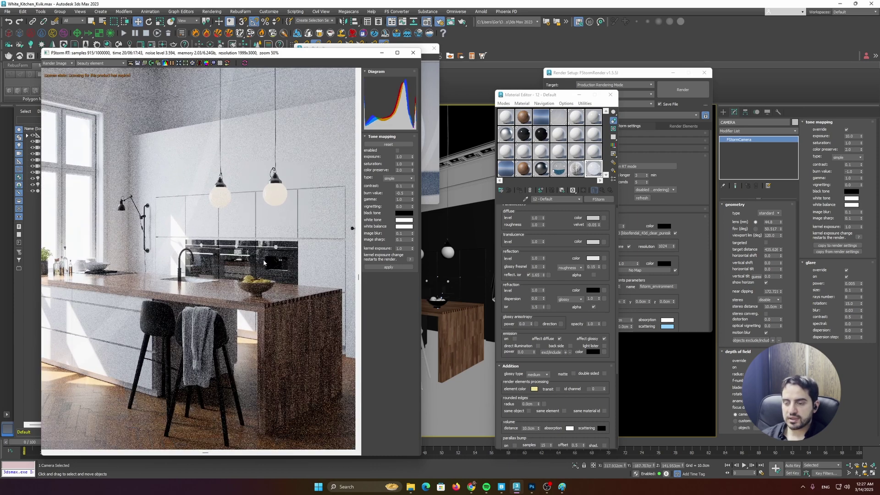
scroll(238, 251, "down", 1)
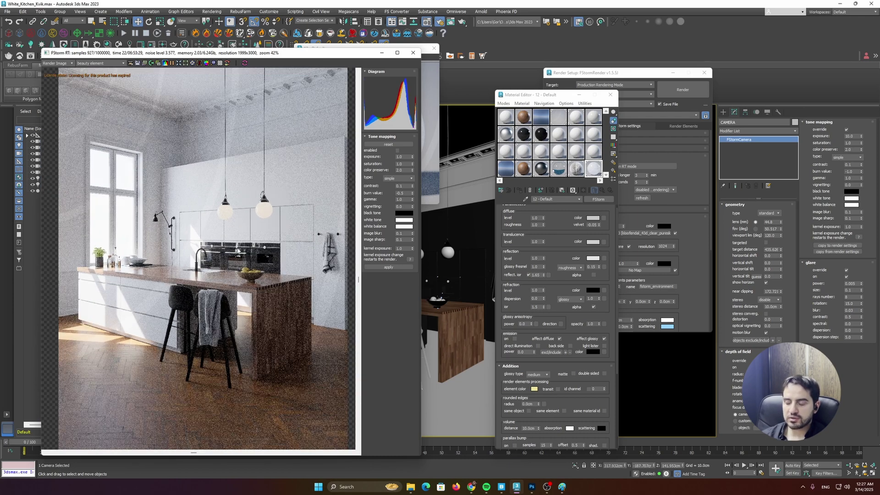
scroll(261, 249, "down", 1)
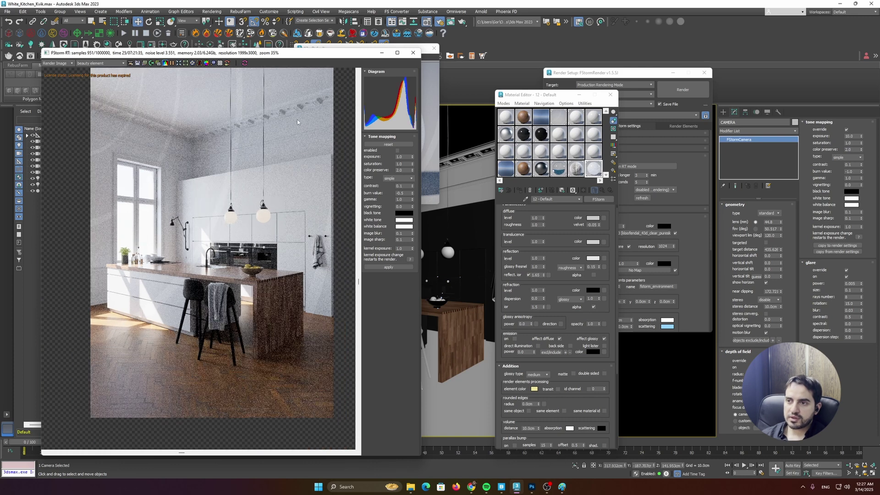
Step: Pause and minimise the render, close the material preview and frame the building's exterior window openings in a Perspective view
left_click(171, 63)
left_click(382, 53)
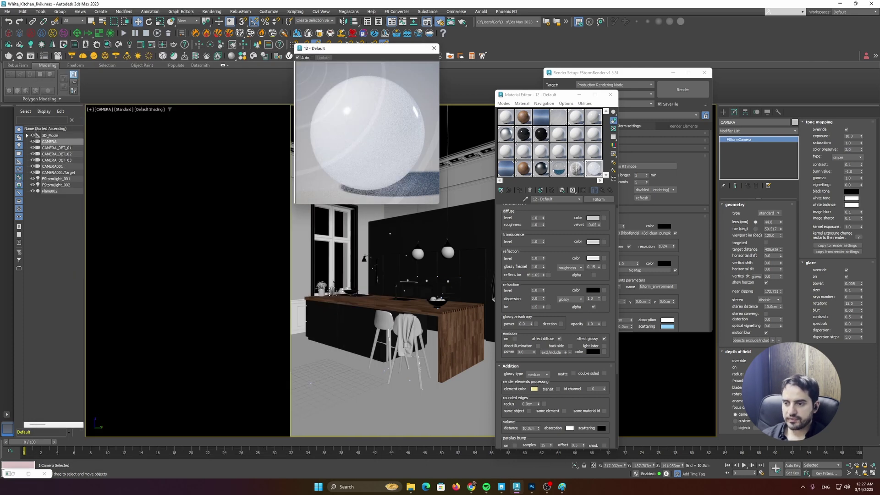
key("p")
scroll(353, 322, "down", 4)
left_click(434, 48)
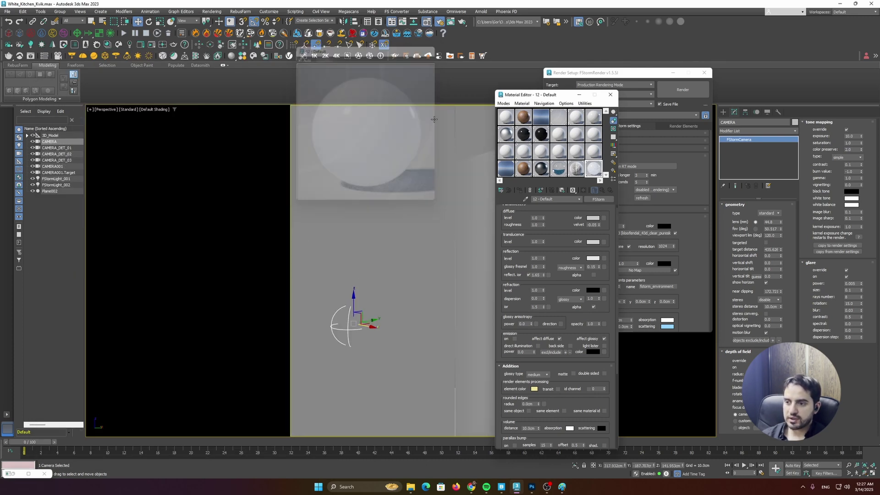
scroll(388, 233, "down", 5)
scroll(389, 234, "down", 6)
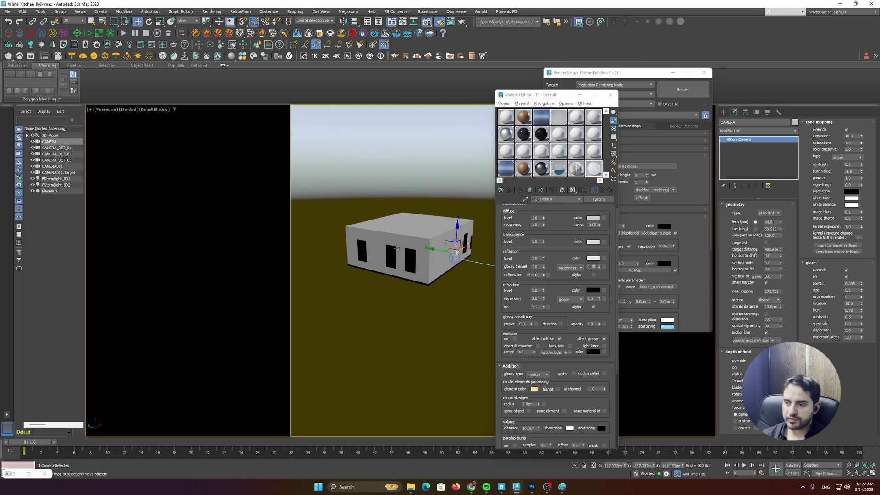
scroll(410, 247, "up", 4)
middle_click_drag(408, 247, 395, 291, "alt")
scroll(395, 291, "down", 1)
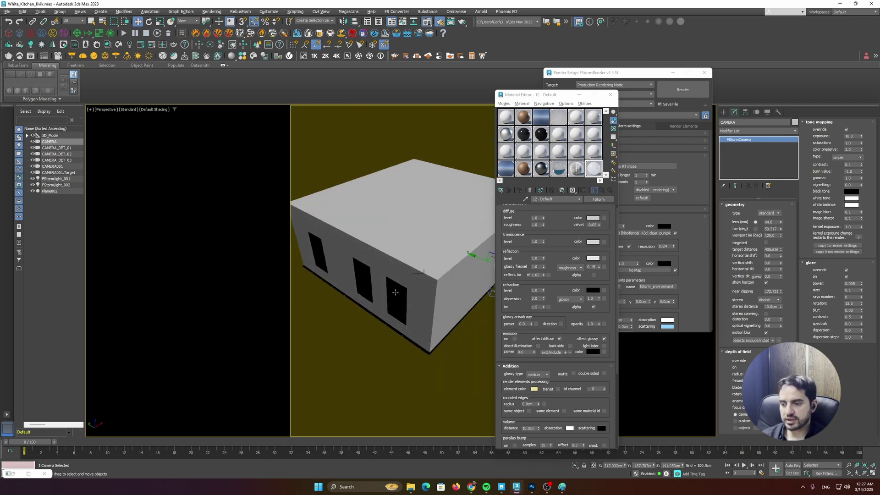
Step: Select the light portal plane in the window opening nearest the corner and set the Perspective view to Performance quality with edged faces
left_click(396, 294)
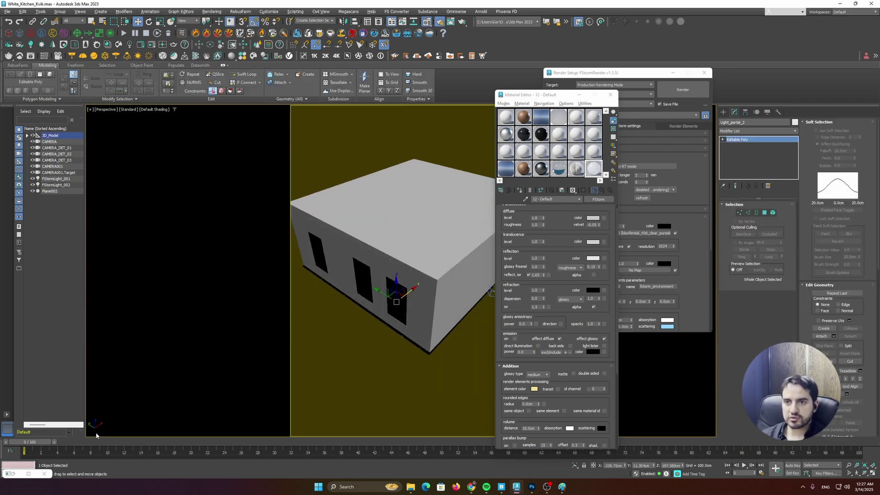
left_click(23, 474)
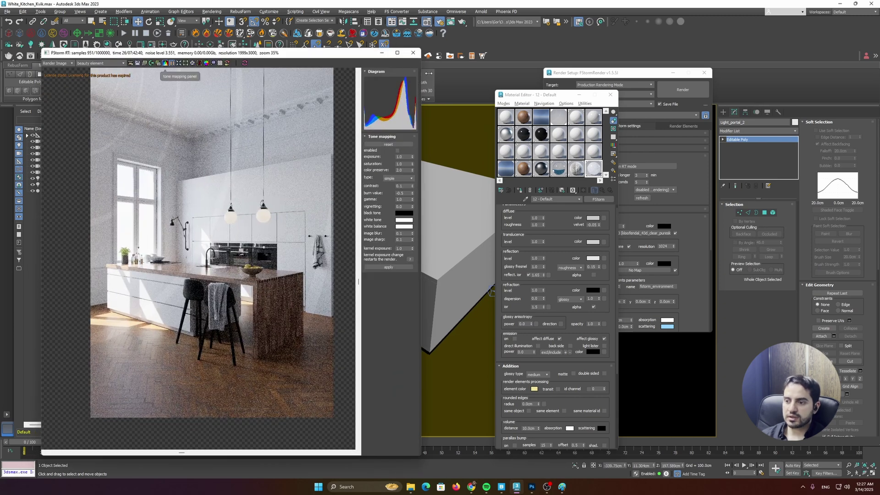
left_click(381, 53)
left_click(126, 109)
left_click(141, 142)
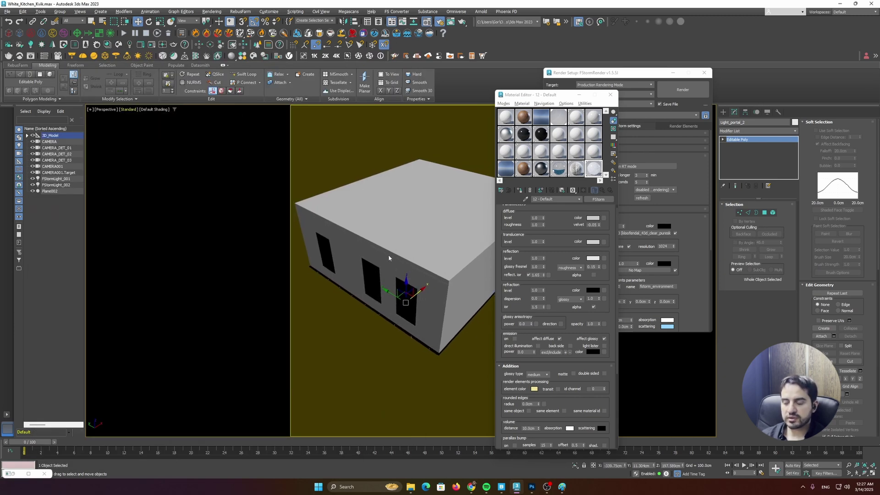
middle_click_drag(400, 270, 408, 272)
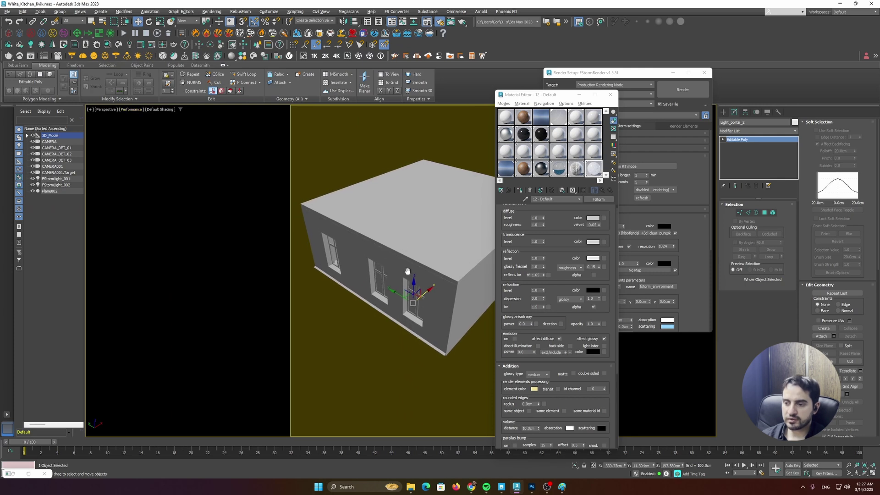
key("F4")
Step: Return the view to Standard quality and examine the portal plane in isolation and in place on the building
mouse_move(414, 302)
left_mouse_down()
mouse_move(390, 322)
mouse_move(410, 315)
left_mouse_up()
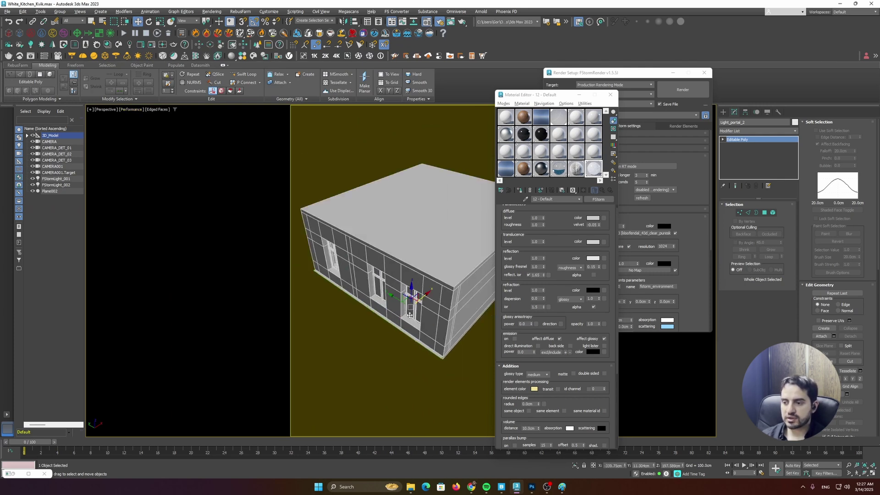
key("alt+q")
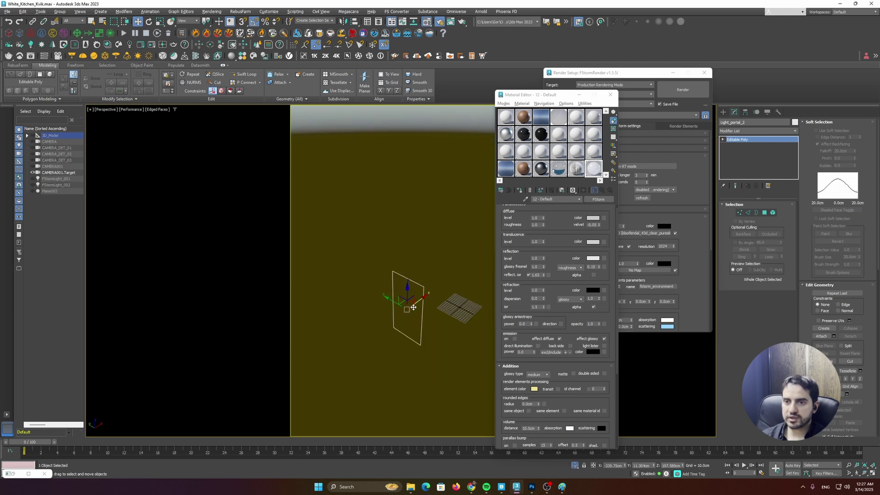
left_click(106, 109)
left_click(140, 134)
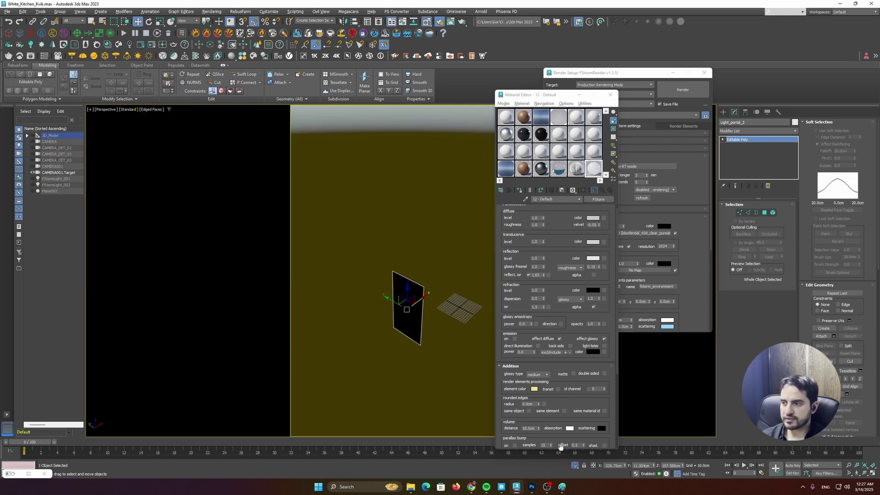
left_click(575, 465)
middle_click_drag(397, 305, 398, 304, "alt")
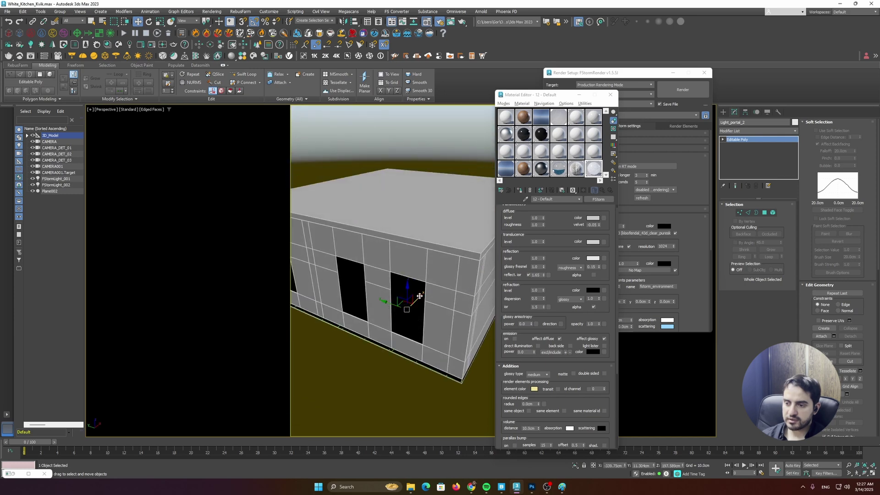
scroll(388, 310, "down", 5)
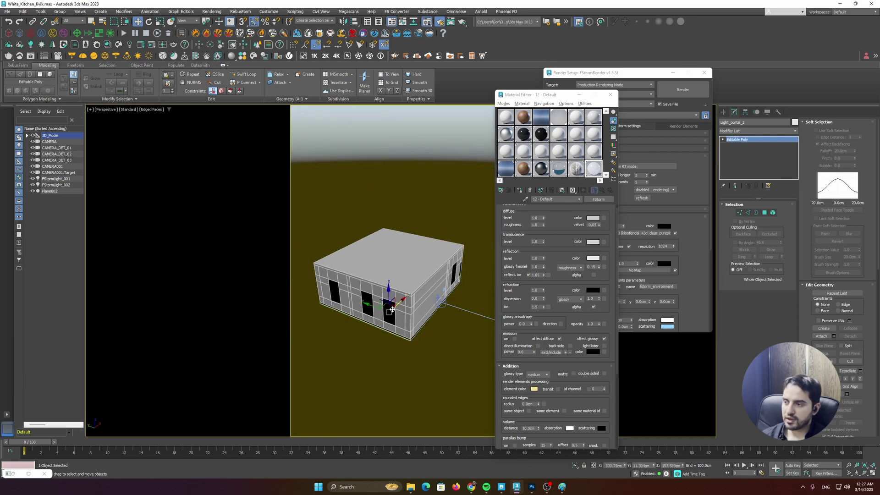
scroll(389, 310, "up", 3)
Step: Change the 18 - Default material to FStormPortal and assign it to all four portal planes in the window openings
left_click(594, 151)
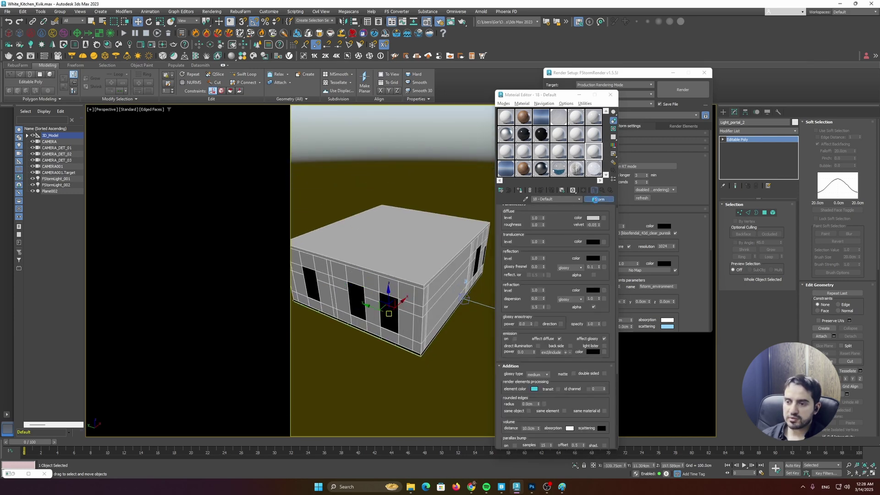
left_click(596, 200)
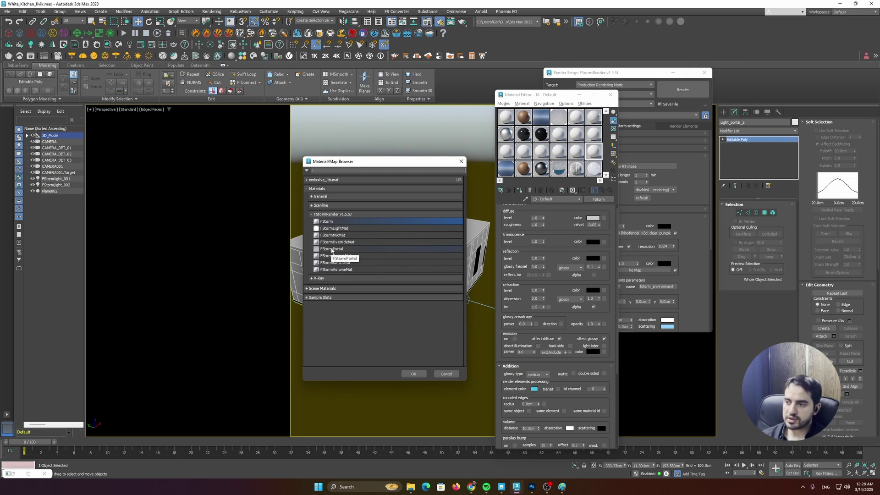
double_click(332, 249)
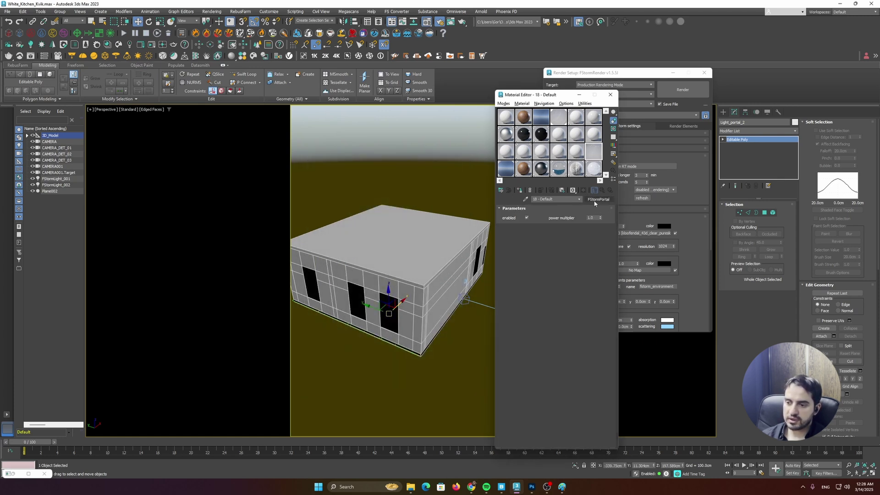
left_click(332, 292, "ctrl")
left_click(310, 283, "ctrl")
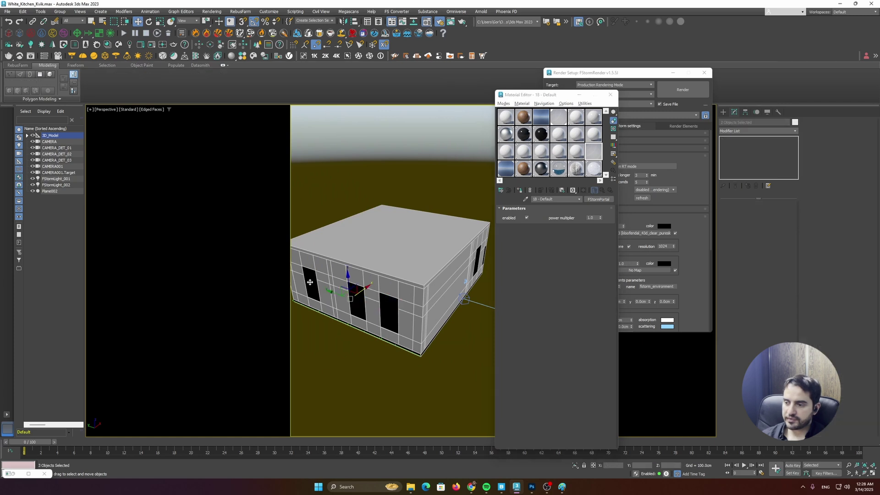
left_click(476, 266, "ctrl")
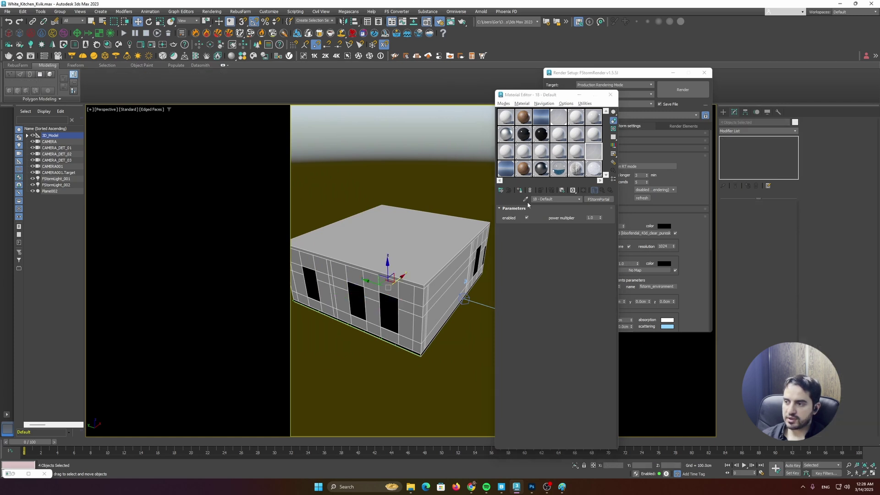
Step: Return the viewport to the CAMERA view and restart the interactive render with the portals
key("c")
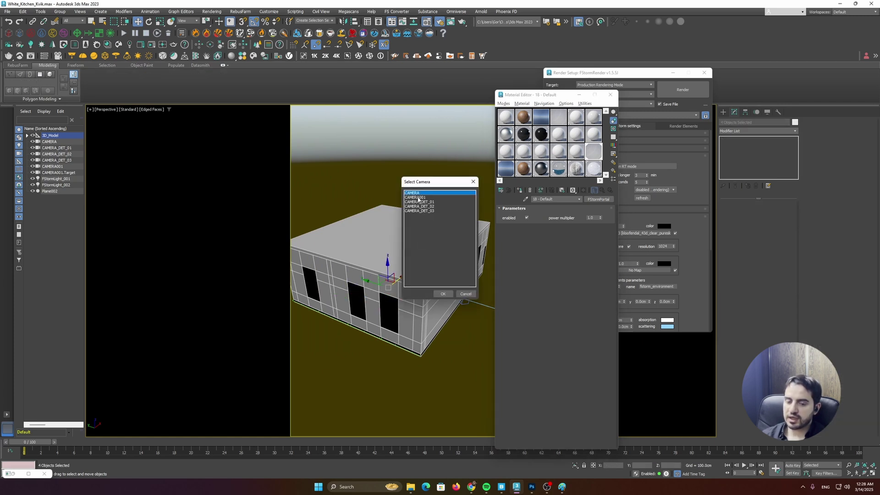
double_click(417, 193)
left_click(13, 474)
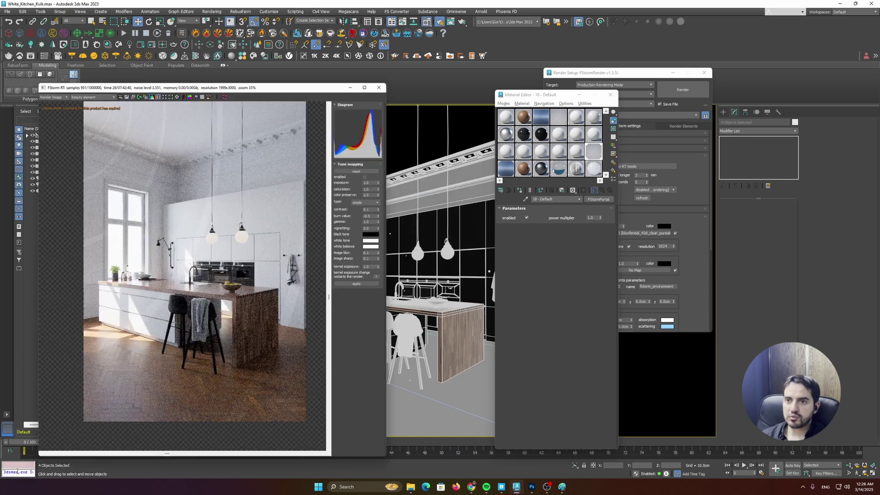
left_click(172, 63)
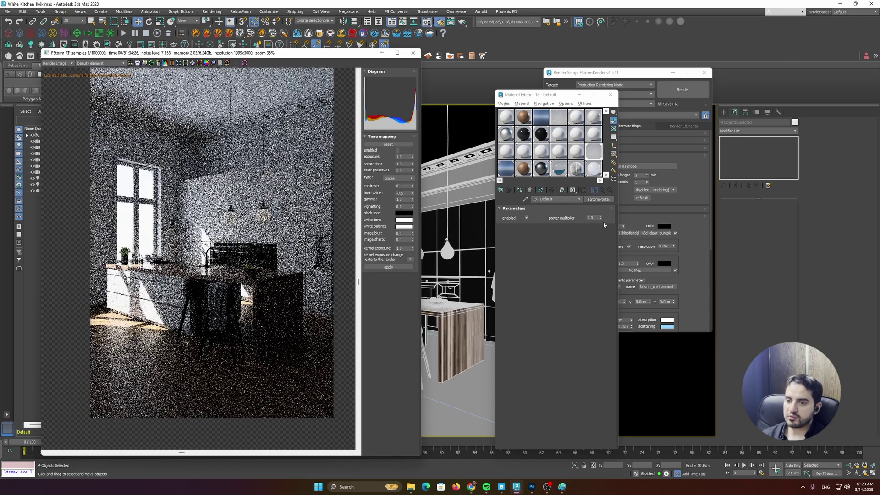
Step: Try a power multiplier of 5 on the portal material and return it to 1
left_click(595, 218)
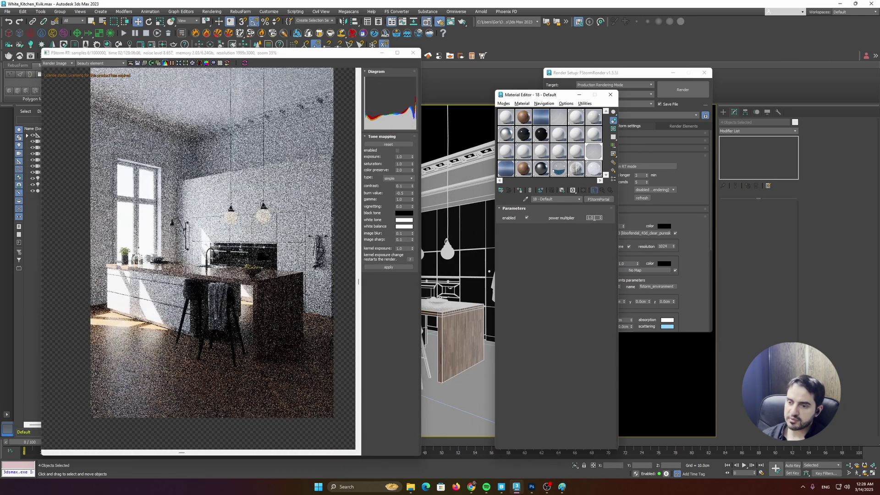
type("5")
key("Return")
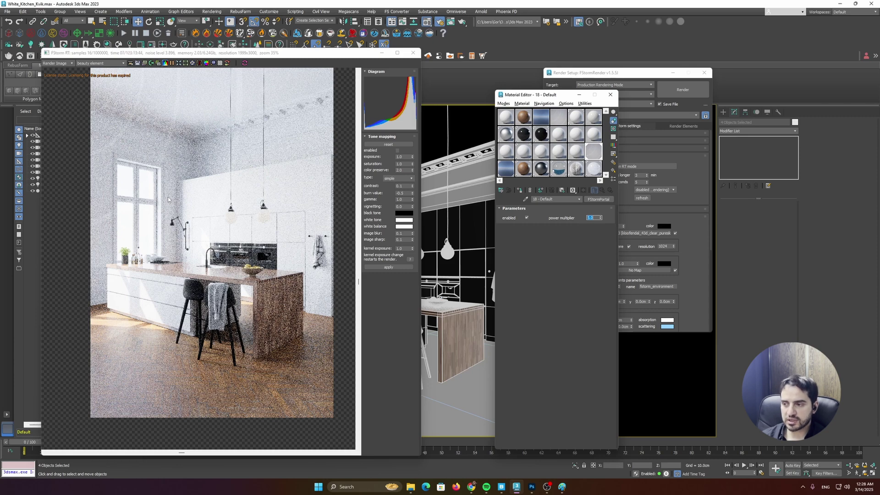
type("1")
key("Return")
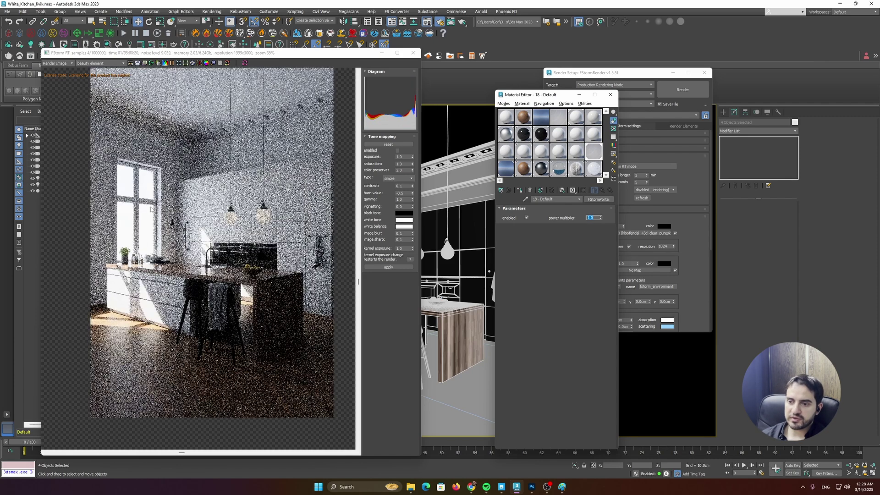
Step: Examine the light around the window and across the whole kitchen in the interactive render
scroll(199, 250, "down", 1)
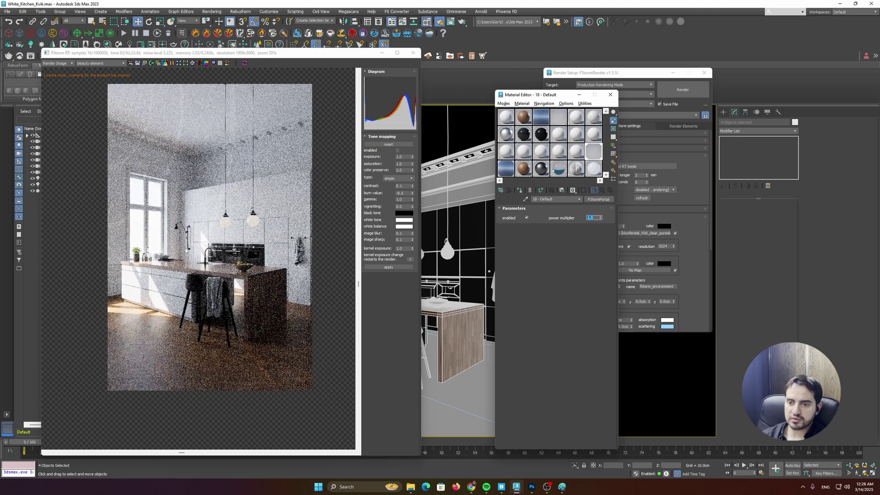
scroll(133, 251, "up", 7)
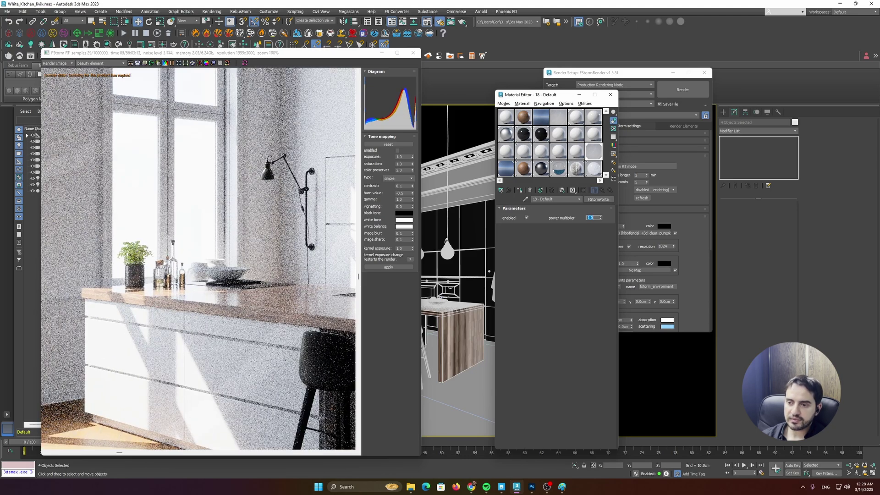
scroll(166, 262, "down", 4)
scroll(167, 262, "down", 3)
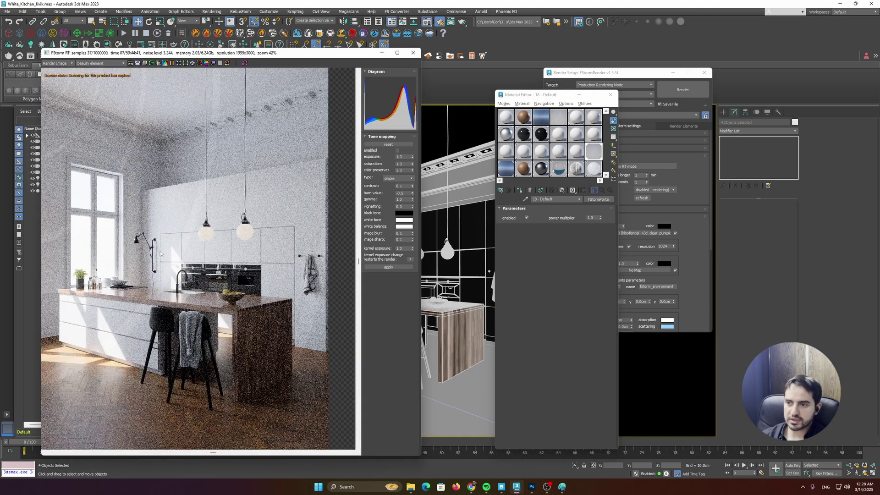
middle_click_drag(191, 230, 201, 220)
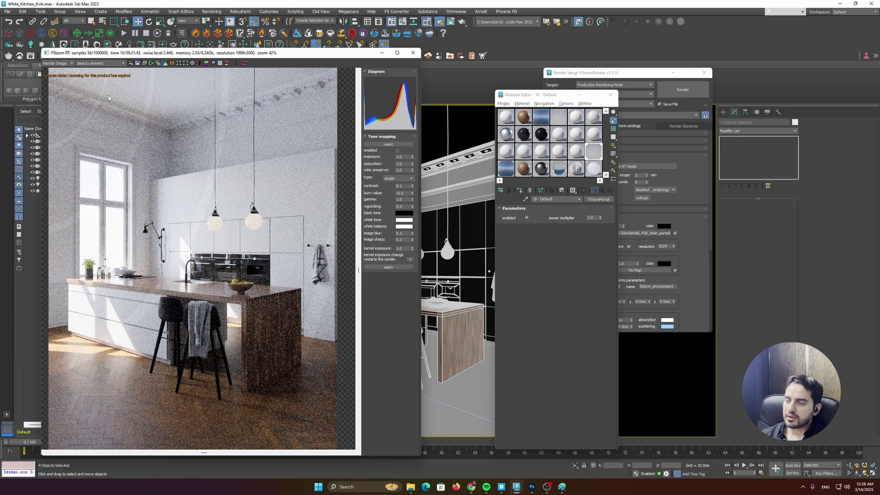
Step: Arrange Render Setup beside the render and expand the Kernel Settings to inspect the render samples limit
left_click_drag(124, 53, 132, 53)
left_click(613, 81)
left_click_drag(613, 76, 541, 105)
scroll(494, 145, "down", 5)
scroll(489, 303, "up", 5)
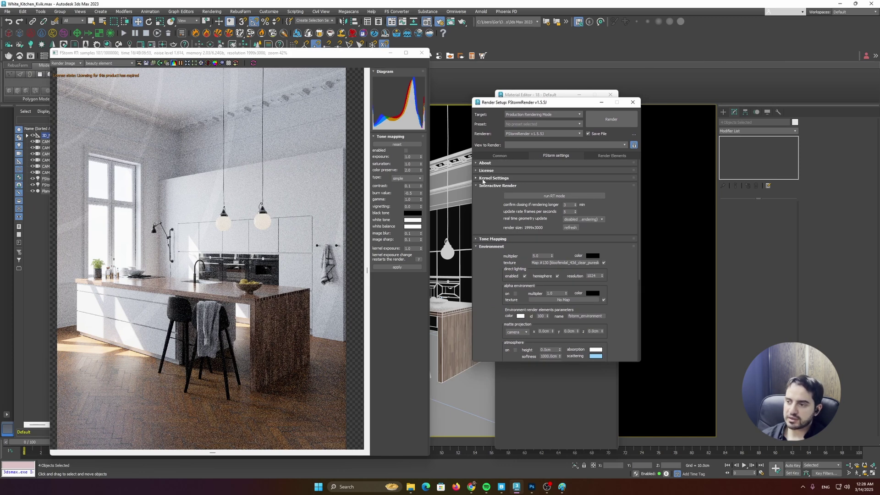
left_click(498, 178)
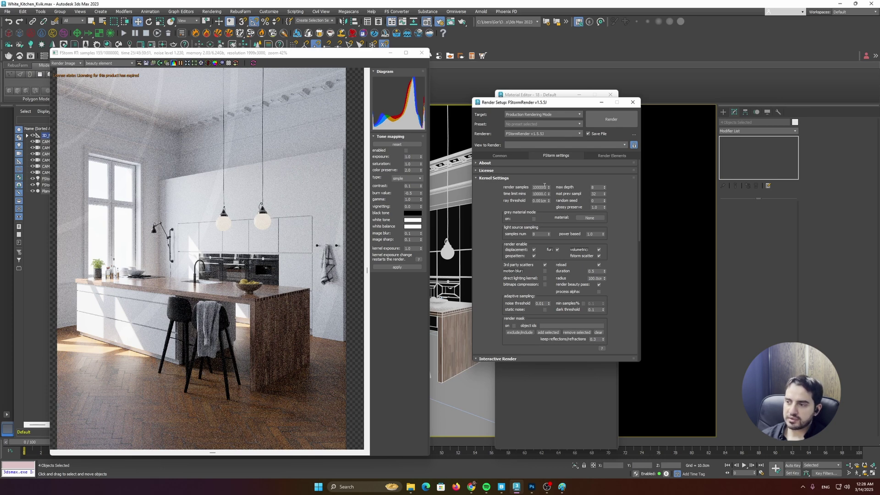
double_click(541, 187)
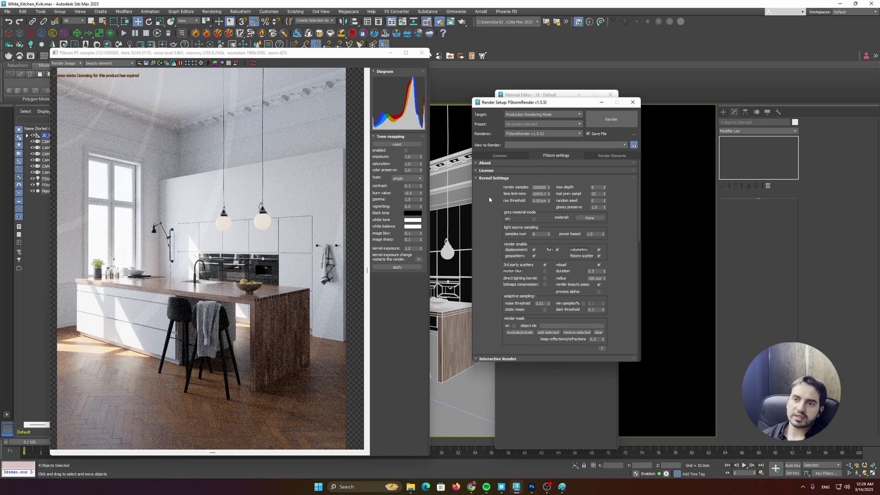
Step: Review the adaptive sampling settings and examine the render noise on the wall above the cabinets close up
left_click_drag(184, 53, 200, 54)
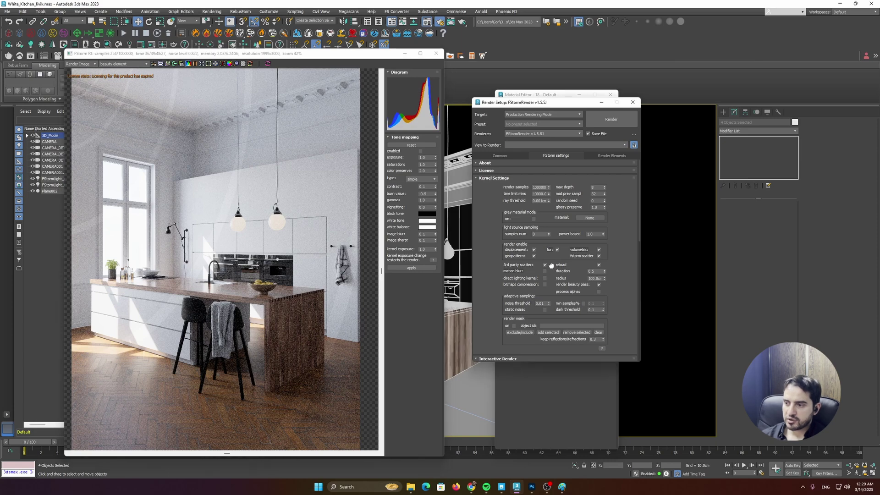
scroll(553, 268, "down", 3)
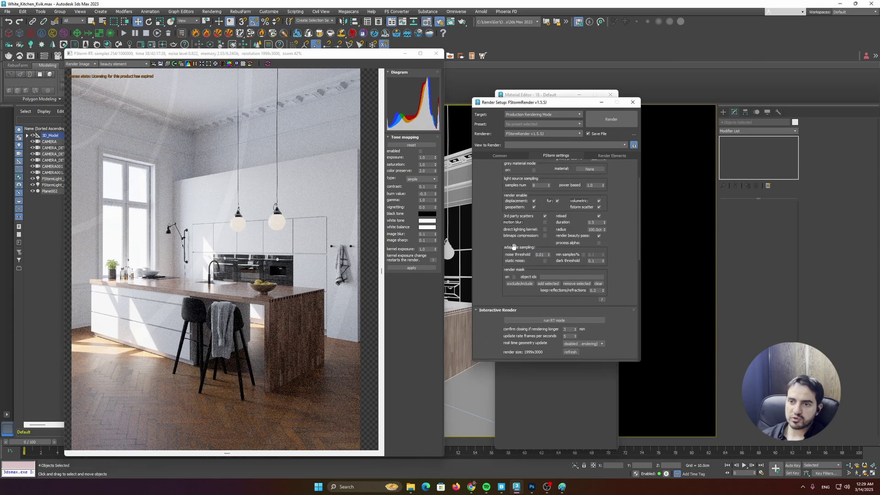
scroll(207, 172, "up", 6)
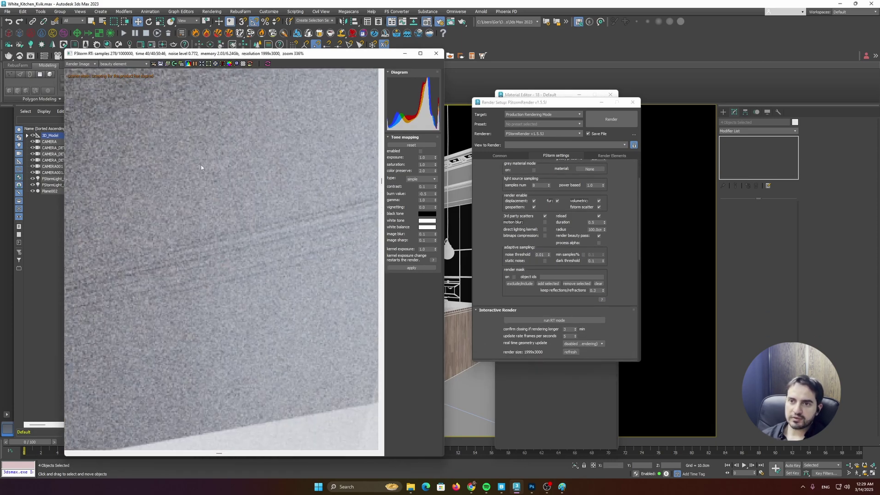
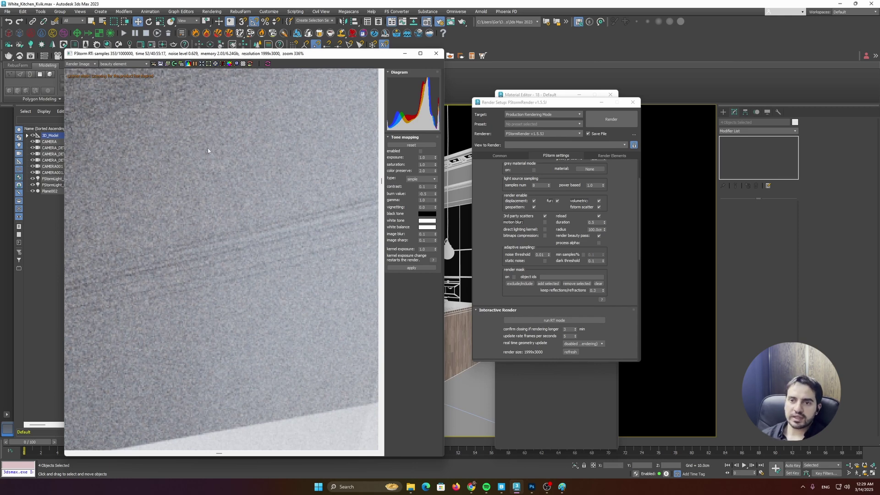
Step: Switch the render display to Noise Level and examine the noise over the kitchen and the island front
left_click(79, 64)
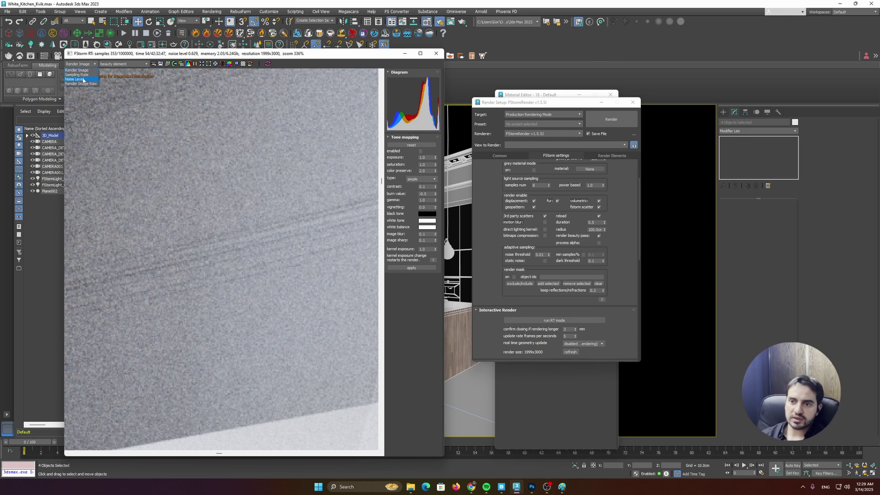
left_click(79, 79)
scroll(216, 222, "down", 5)
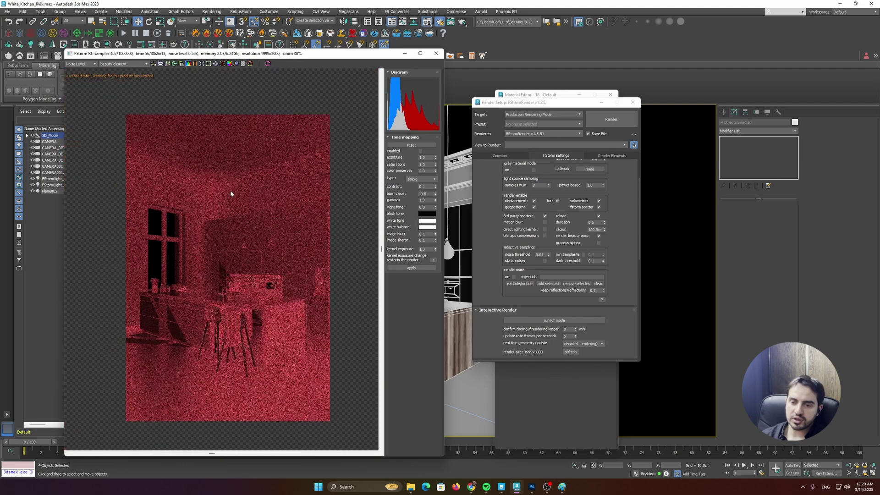
scroll(220, 261, "up", 1)
scroll(147, 349, "up", 5)
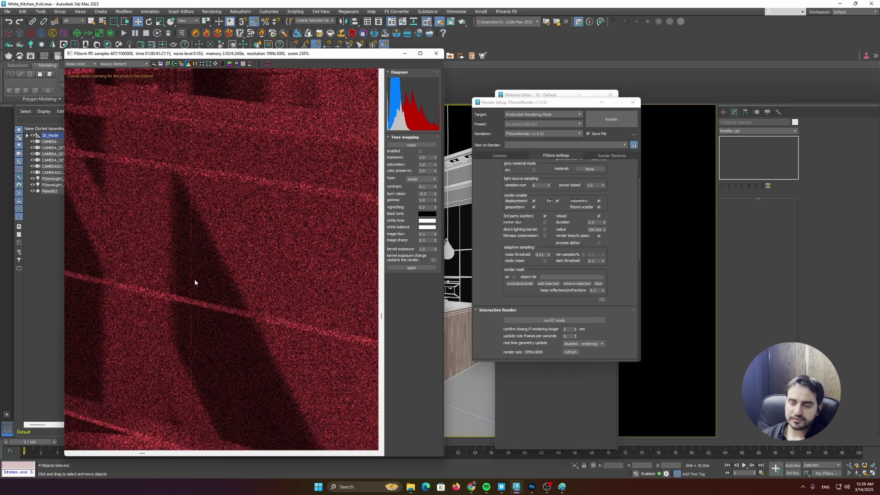
scroll(202, 247, "down", 2)
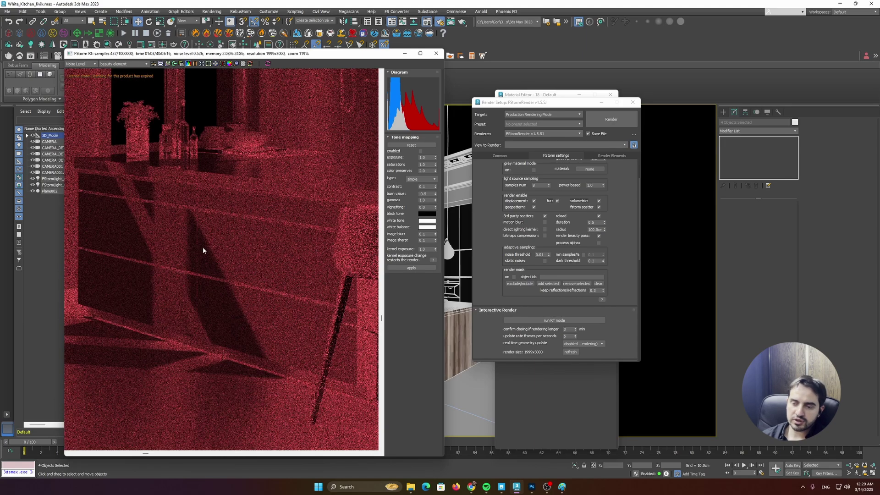
Step: Examine the noise on the island's drawer fronts close up and over the whole kitchen in the Noise Level display
scroll(190, 251, "up", 2)
scroll(223, 271, "up", 3)
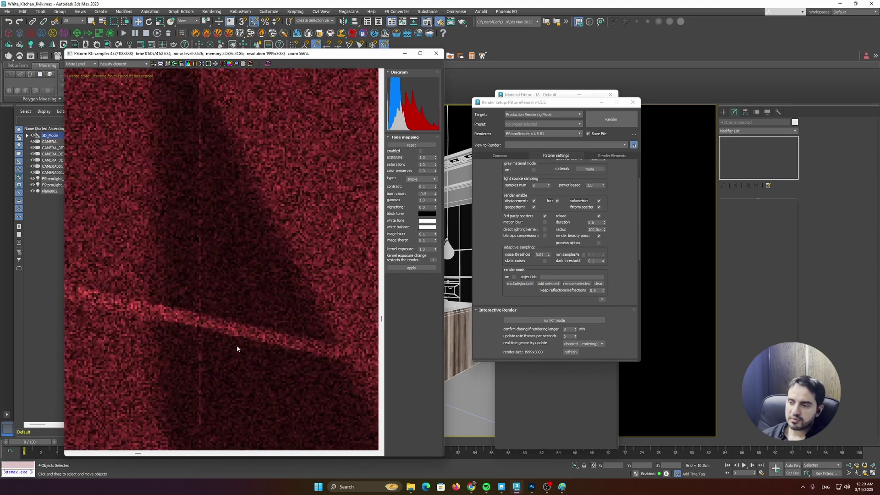
scroll(225, 271, "up", 1)
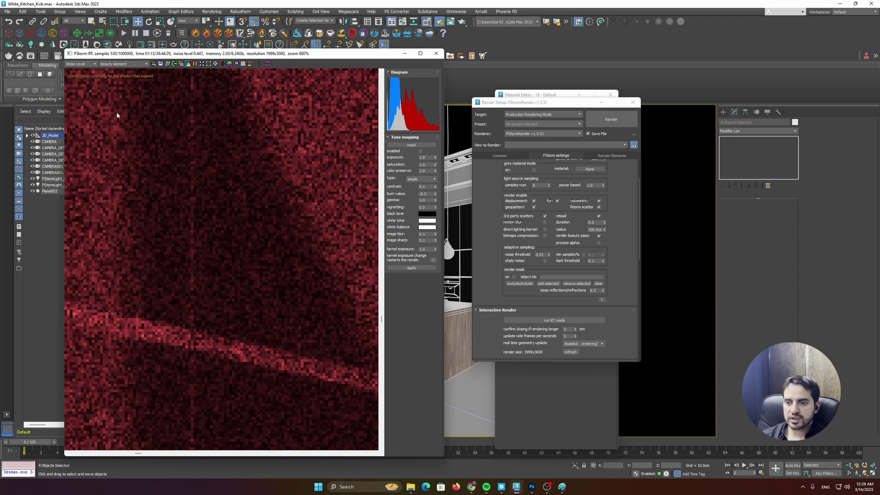
scroll(207, 223, "down", 8)
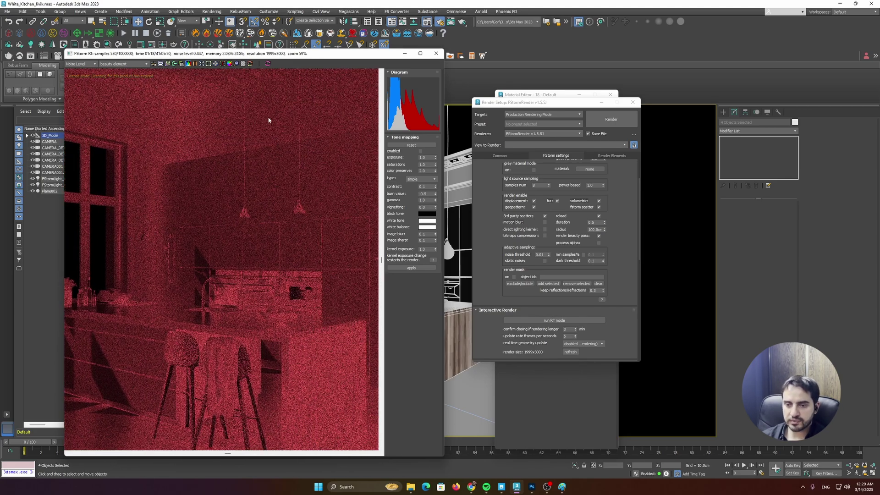
Step: Switch the render display to Render Image and examine the sunlit and shaded drawer fronts close up
left_click(80, 64)
left_click(80, 71)
scroll(160, 360, "up", 6)
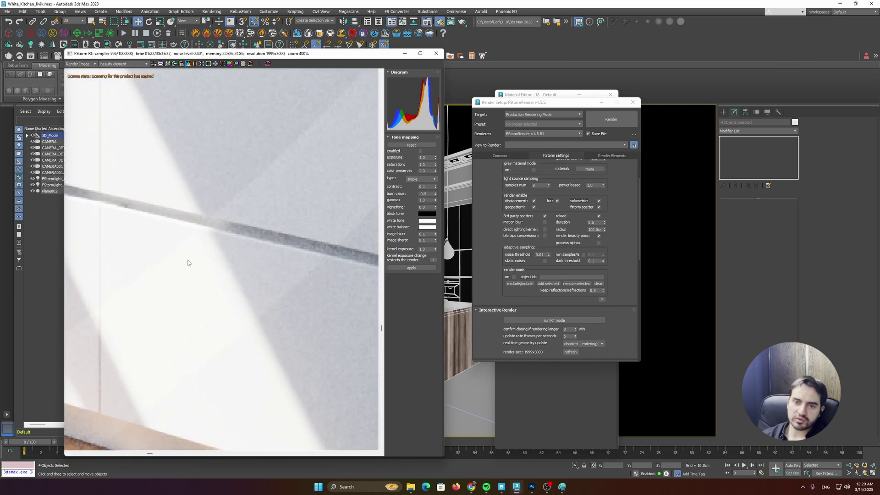
scroll(194, 252, "down", 1)
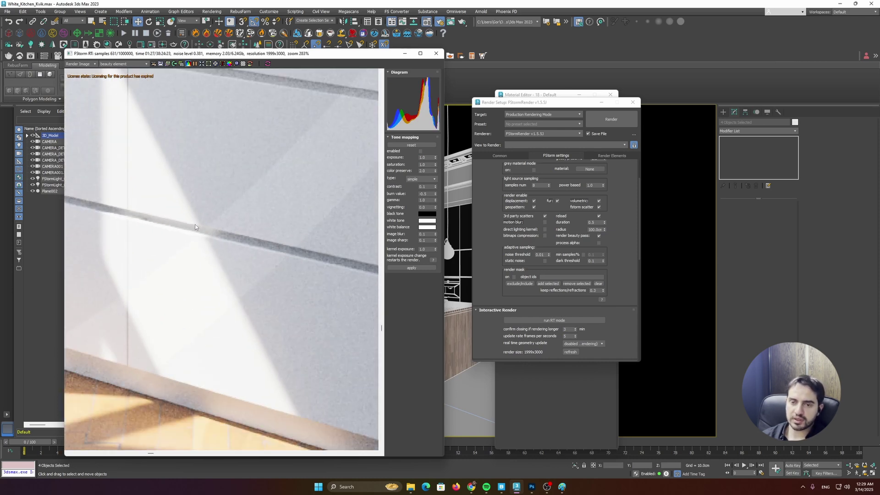
middle_click_drag(173, 246, 186, 255)
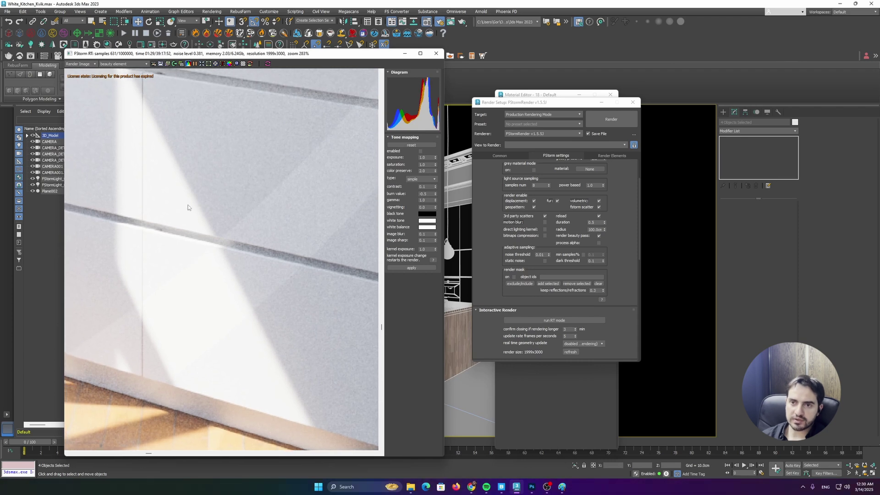
Step: Compare the Noise Level display with Render Image, ending on Render Image with the whole kitchen in view
left_click(90, 67)
left_click(81, 79)
scroll(152, 215, "down", 3)
left_click(80, 63)
left_click(80, 70)
scroll(155, 199, "down", 9)
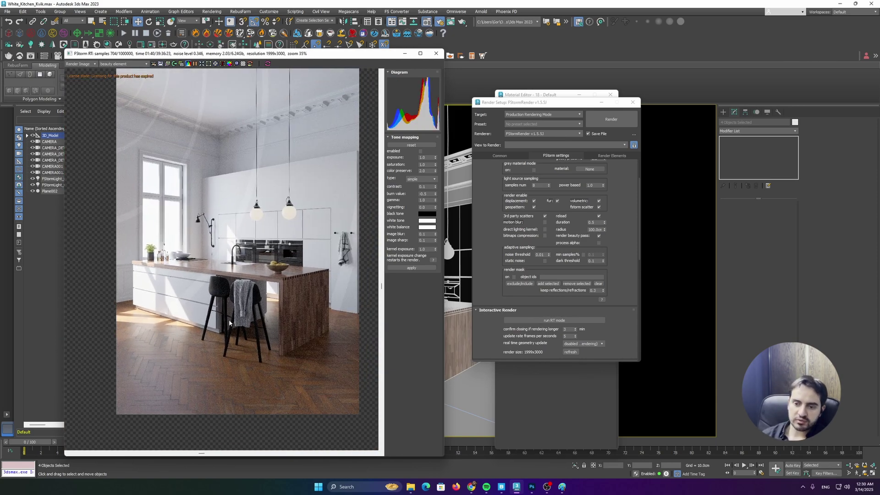
Step: Examine the bar stools and wooden island end in the render and switch the display to Noise Level
scroll(180, 291, "up", 6)
middle_click_drag(195, 360, 227, 340)
left_click(80, 63)
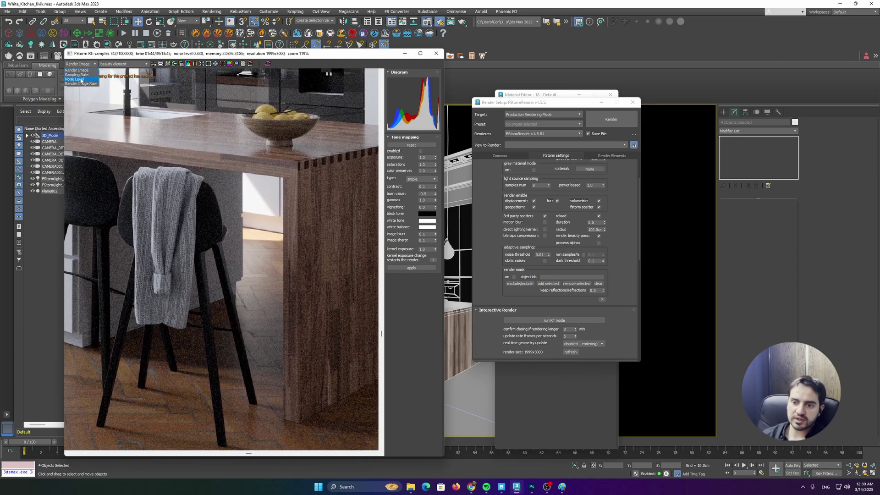
left_click(78, 78)
scroll(202, 302, "down", 4)
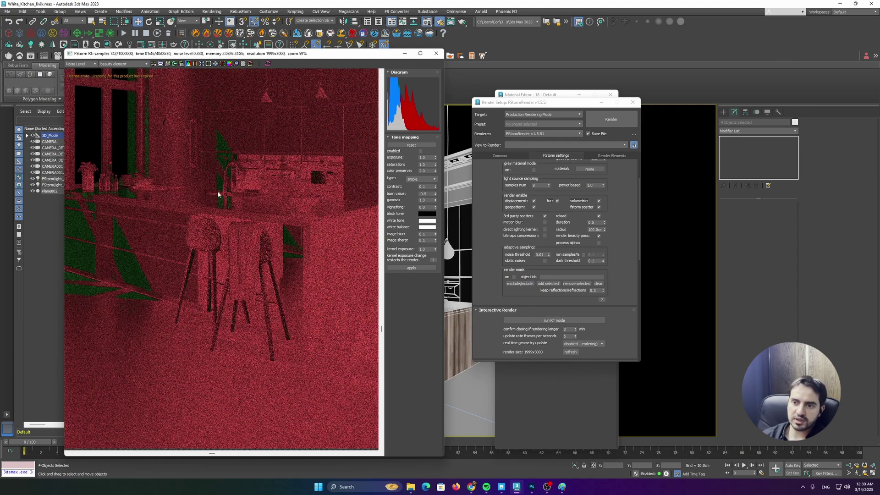
Step: Examine the noise level around the window, the island front and the kitchen cabinets
scroll(73, 289, "up", 1)
middle_click_drag(69, 288, 123, 346)
middle_click_drag(246, 205, 188, 284)
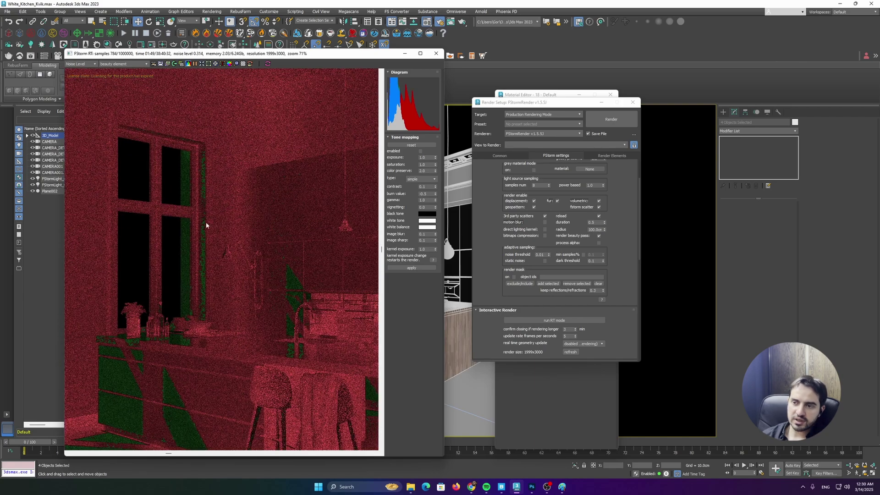
scroll(190, 186, "up", 1)
scroll(190, 196, "down", 2)
middle_click_drag(187, 199, 154, 244)
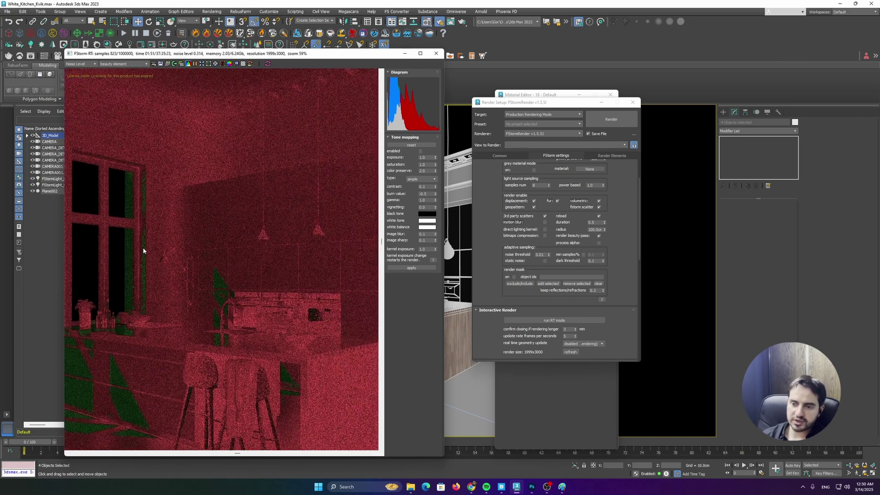
middle_click_drag(320, 364, 96, 84)
Step: Switch the display back to Render Image and review the noise threshold and light source samples number in Kernel Settings
left_click(81, 63)
left_click(79, 73)
scroll(516, 301, "up", 2)
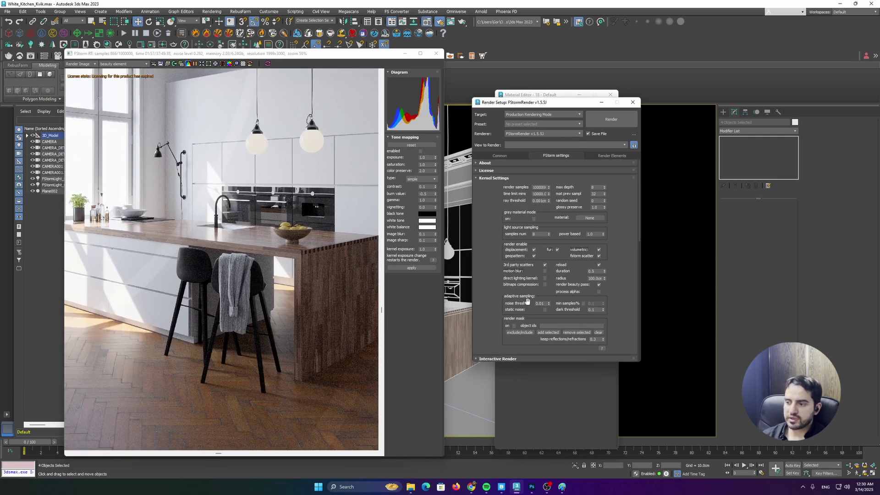
left_click(540, 304)
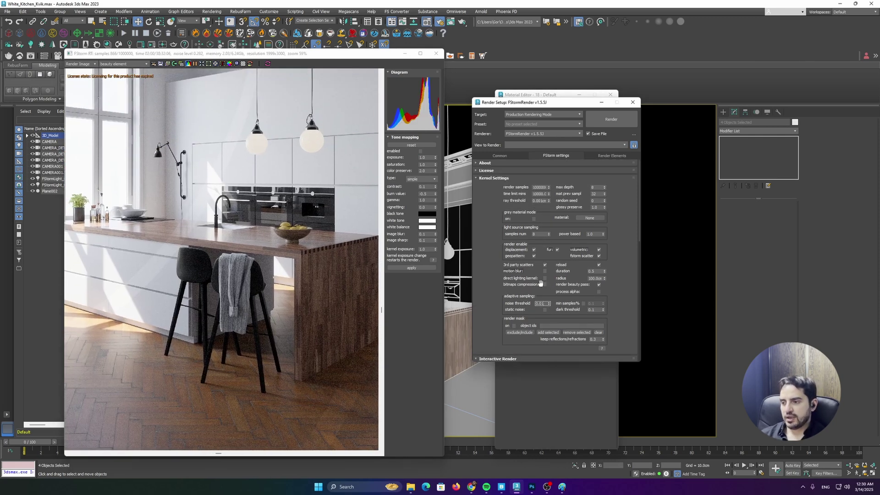
left_click(498, 258)
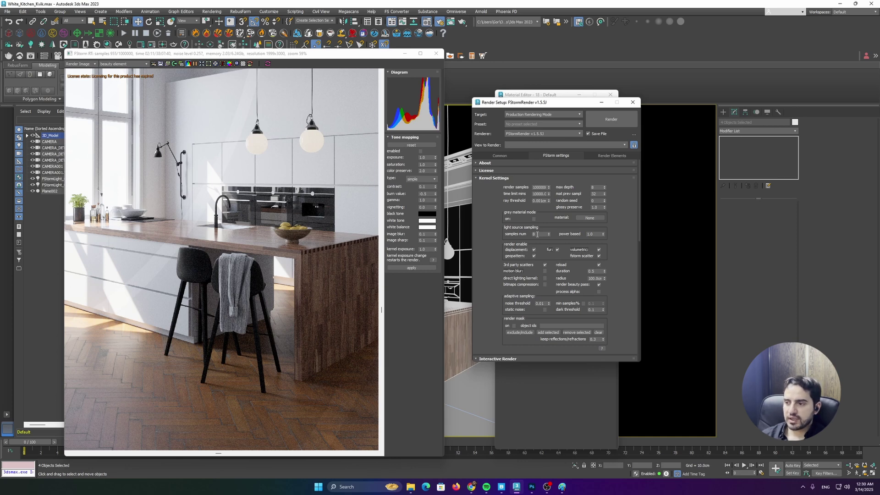
left_click(537, 234)
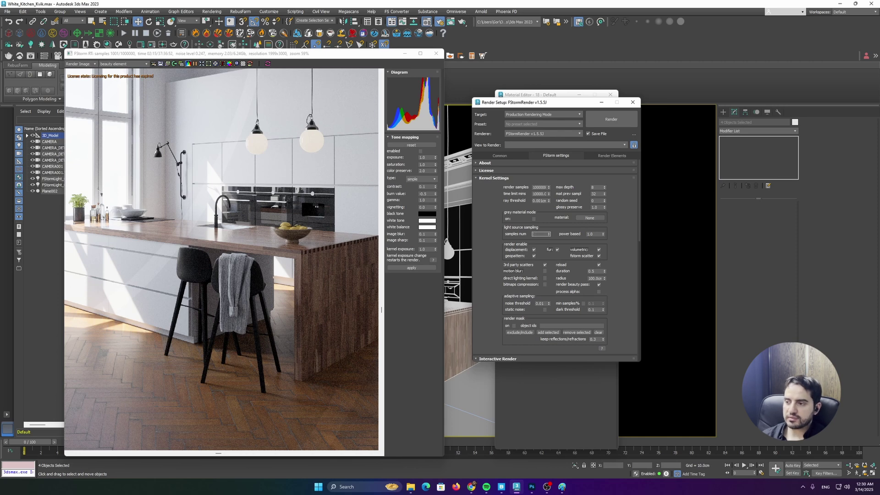
Step: Review the max depth setting and examine the pendant lamps and the whole kitchen in the render
middle_click_drag(231, 226, 235, 247)
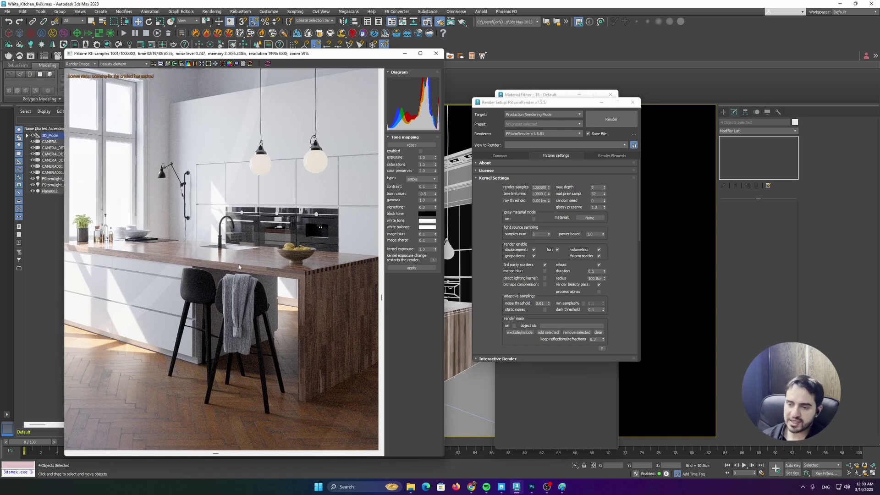
scroll(238, 267, "down", 4)
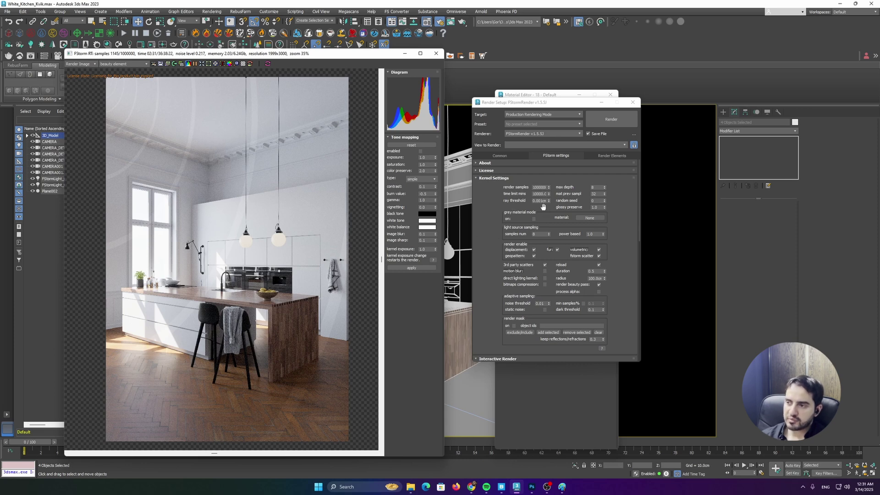
left_click(597, 187)
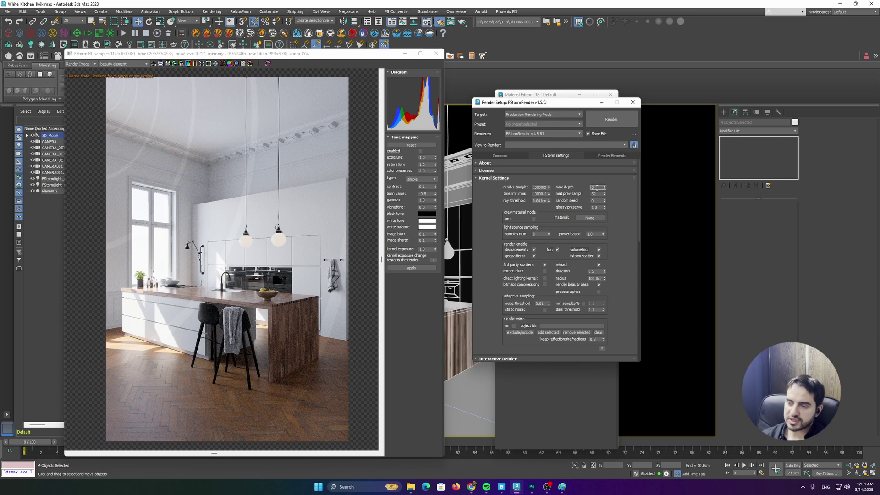
left_click(247, 275)
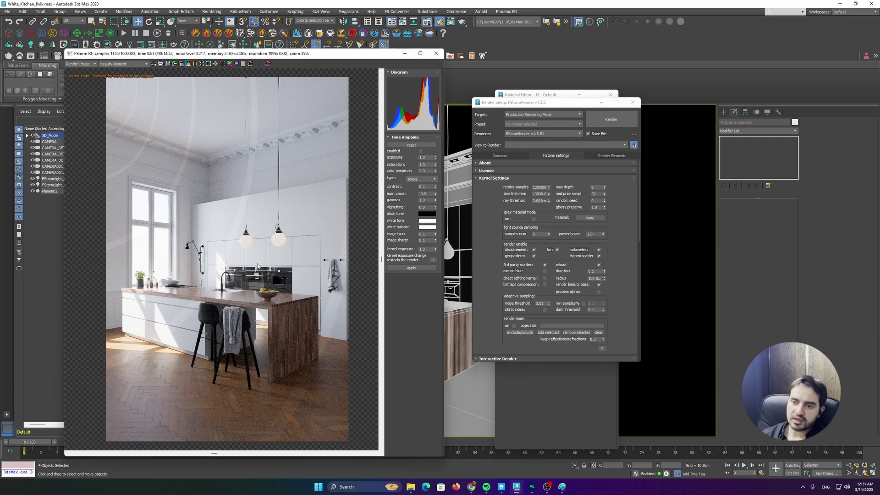
scroll(275, 234, "up", 5)
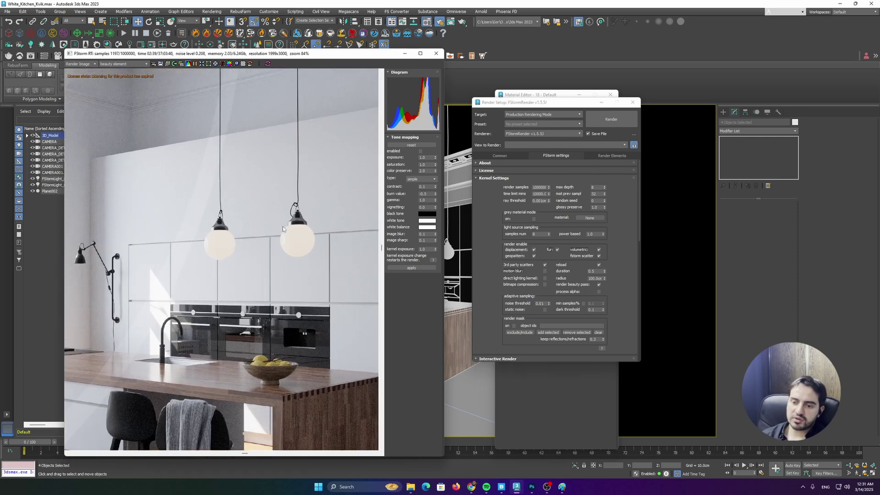
scroll(283, 229, "down", 3)
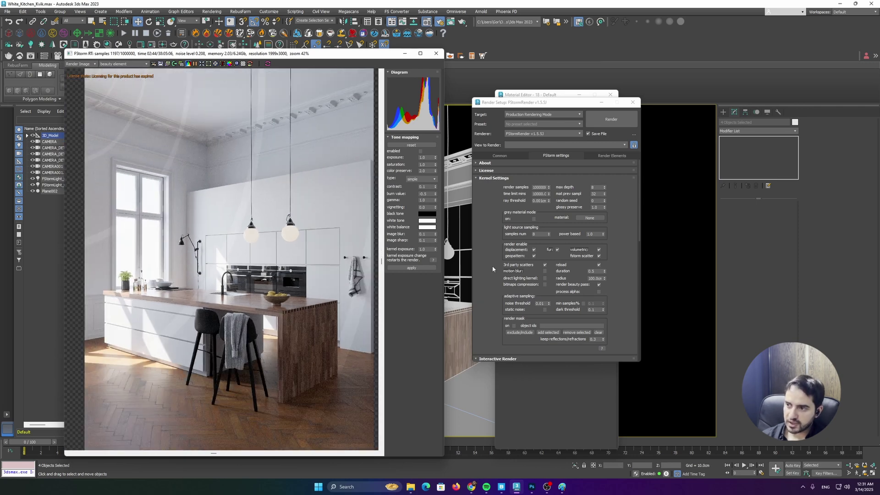
Step: Collapse the Kernel Settings, Environment and Camera sections and expand the GPU Manager in the FStorm settings
left_click(500, 179)
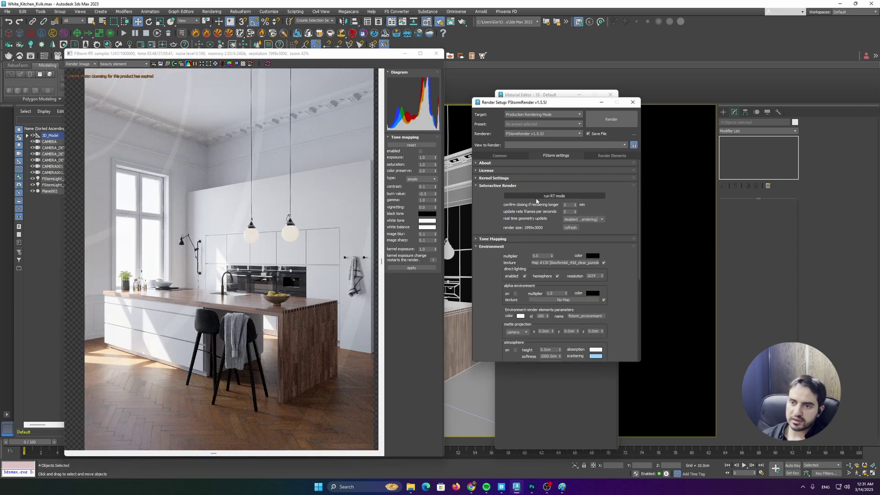
scroll(284, 187, "down", 1)
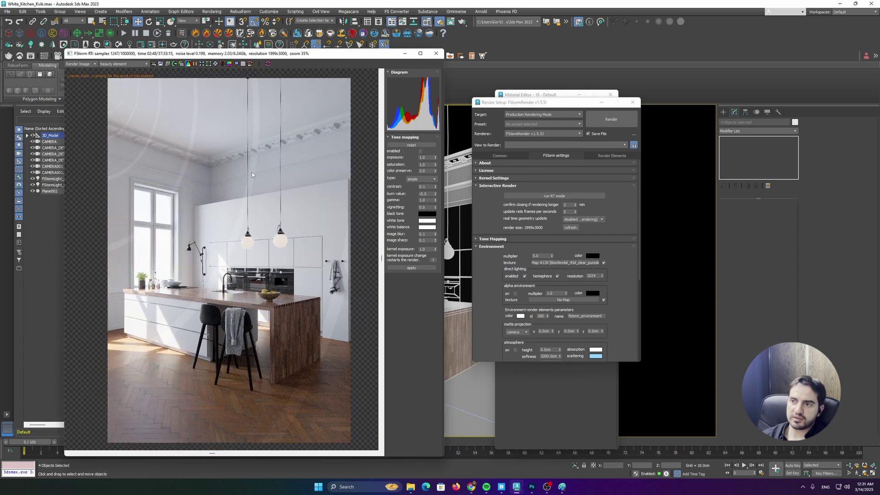
left_click(160, 64)
key("Escape")
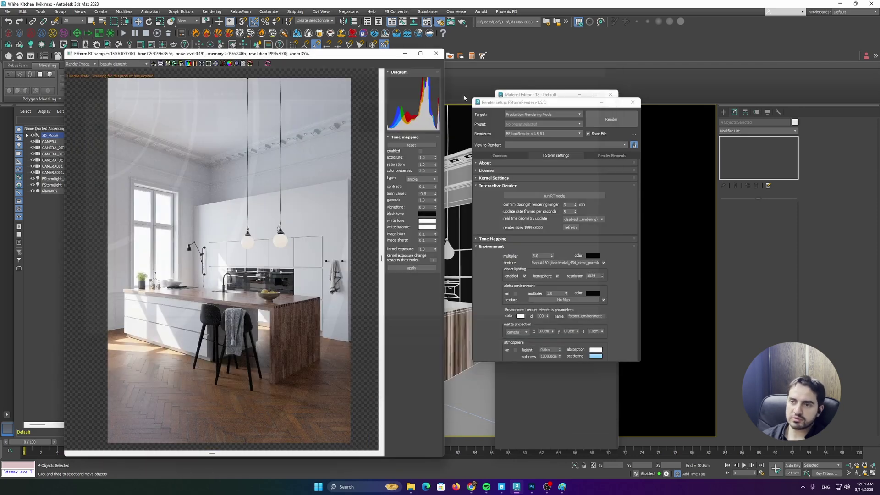
scroll(216, 150, "down", 1)
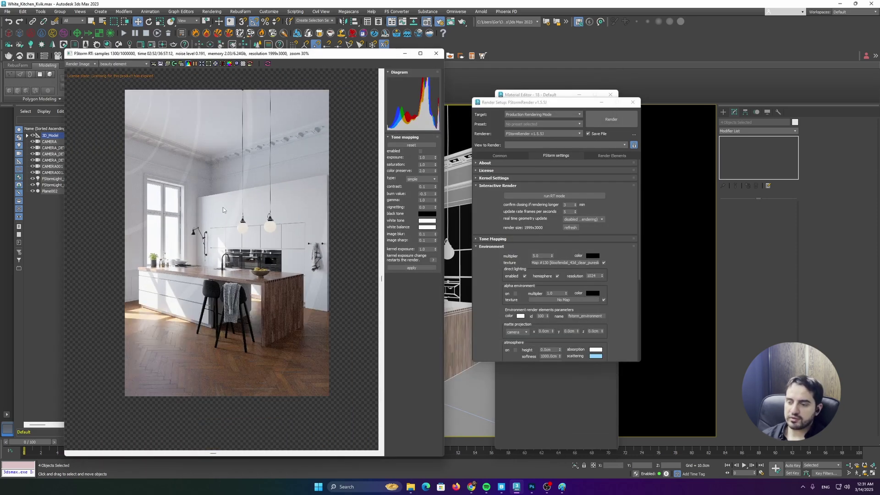
scroll(242, 214, "up", 1)
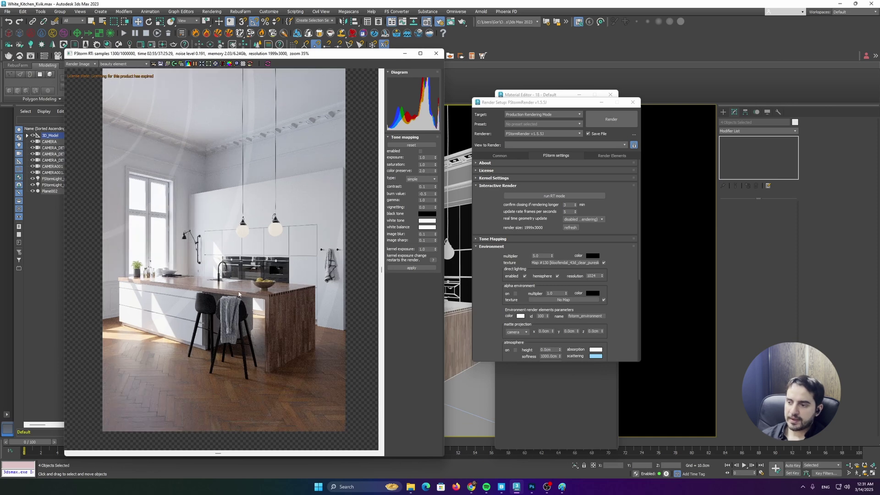
scroll(211, 304, "up", 1)
scroll(212, 304, "down", 1)
left_click(486, 247)
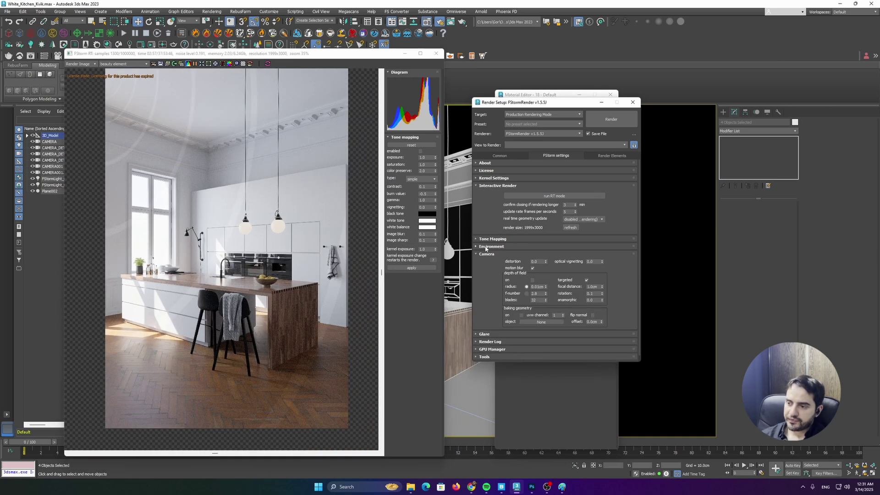
left_click(487, 254)
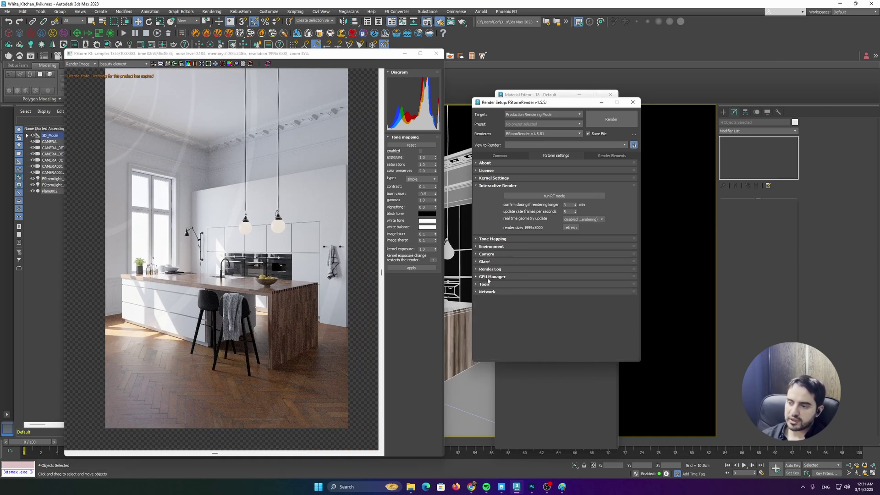
left_click(488, 277)
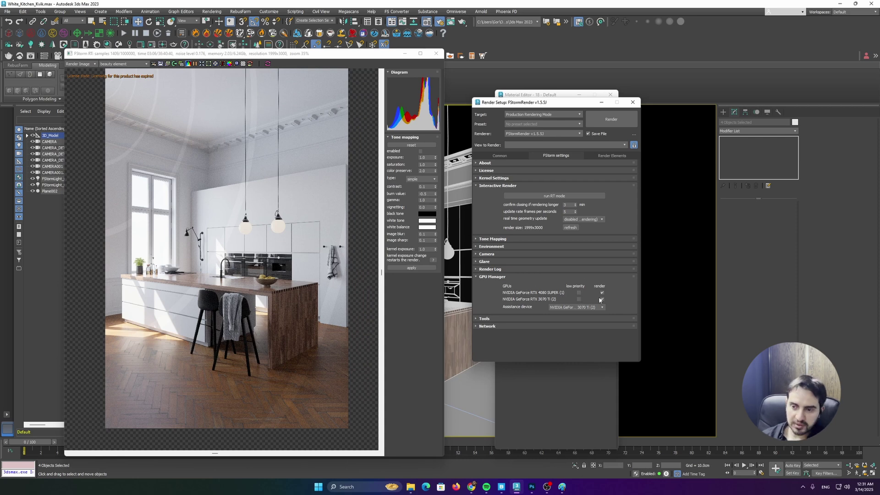
Step: Disable rendering on the NVIDIA GeForce RTX 3070 Ti and check the interactive render's memory read-out
left_click(253, 275)
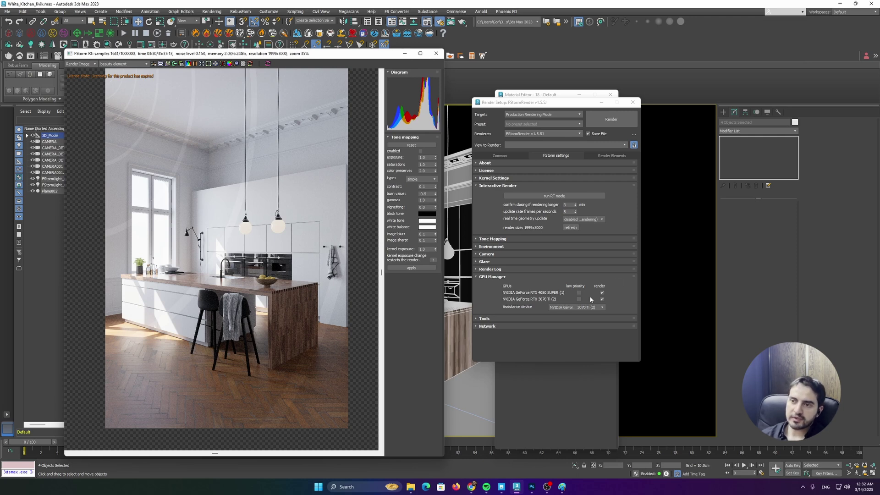
left_click_drag(227, 54, 234, 55)
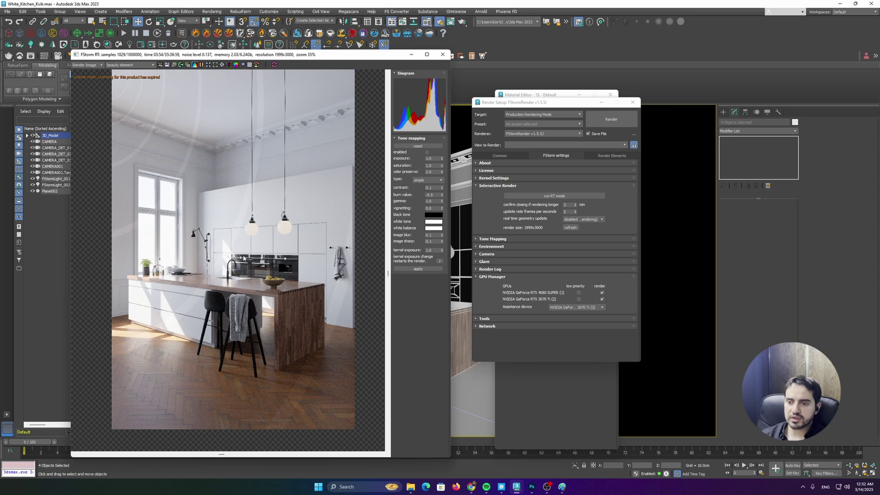
scroll(245, 260, "up", 3)
scroll(255, 274, "down", 3)
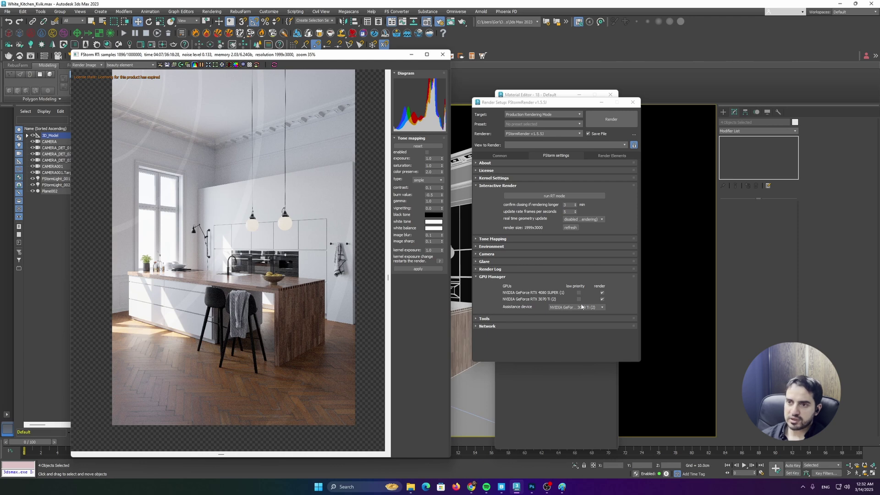
left_click(602, 299)
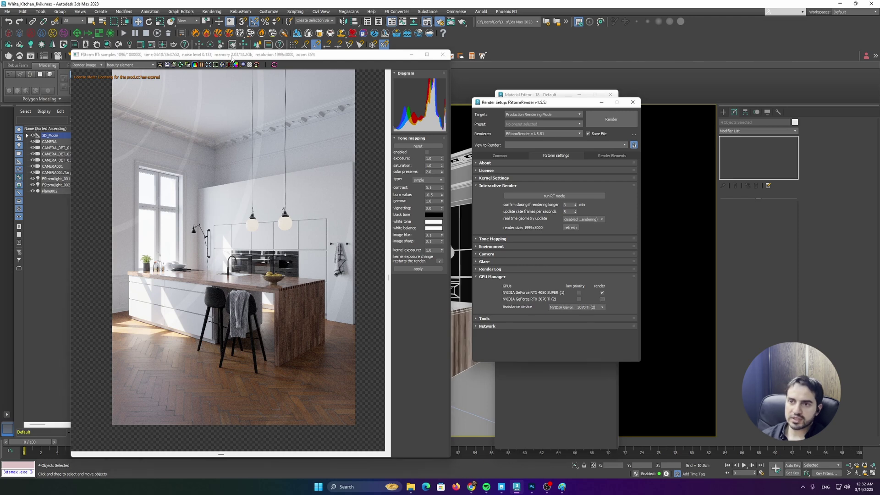
scroll(248, 91, "up", 2)
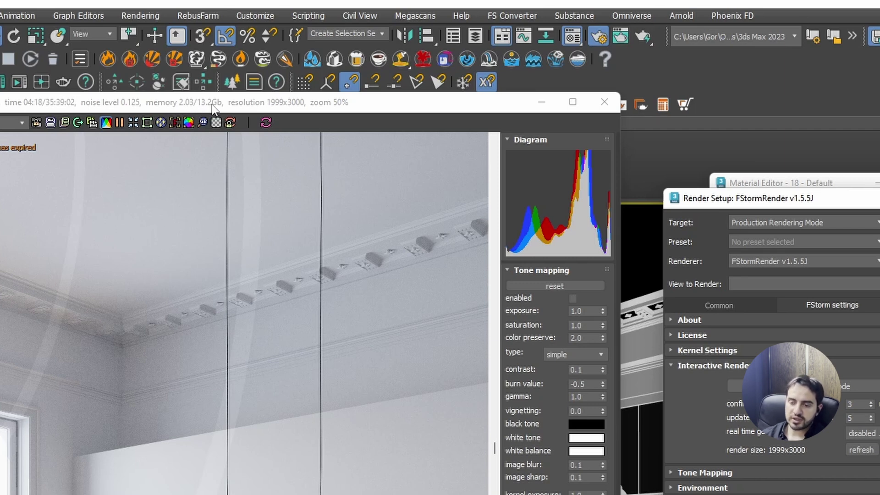
scroll(207, 360, "down", 2)
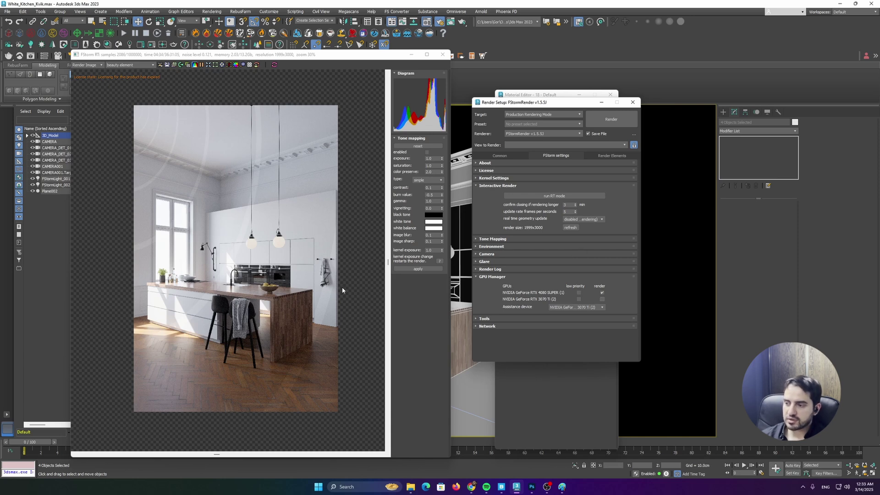
Step: Re-enable rendering on the NVIDIA GeForce RTX 3070 Ti and review the list of FStorm render elements available to add
left_click(259, 275)
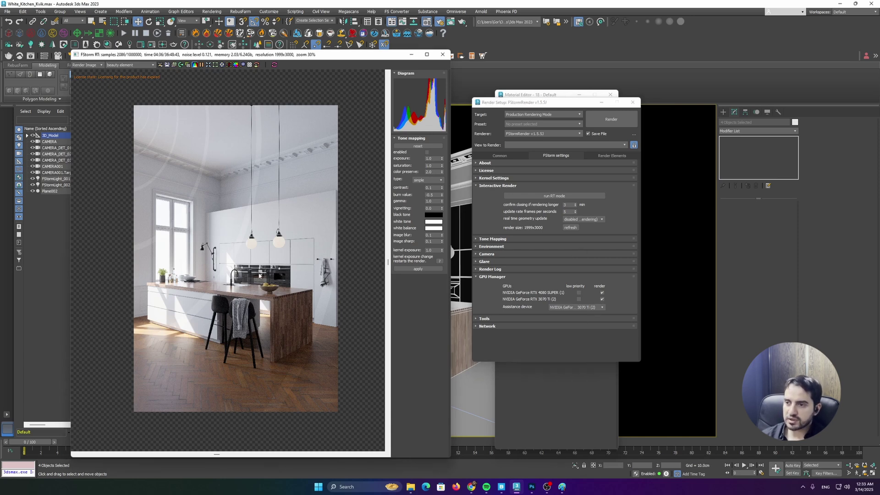
left_click(607, 157)
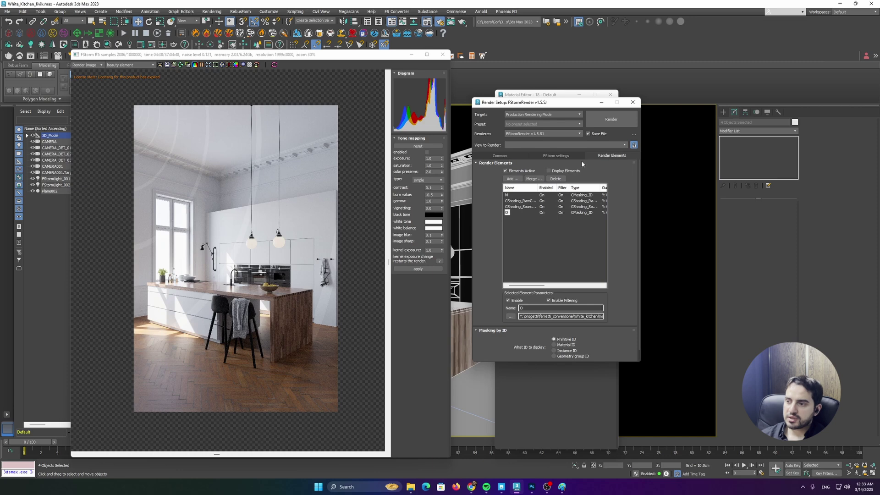
left_click(512, 179)
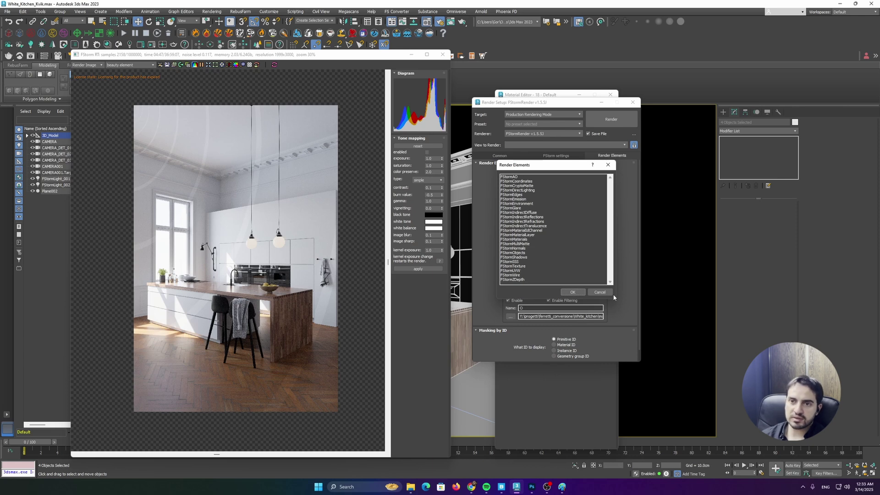
left_click(600, 292)
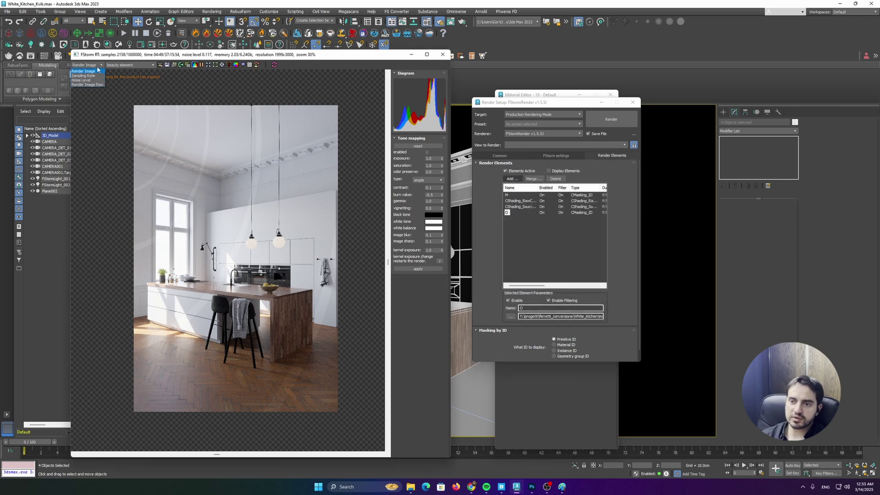
Step: Keep the beauty element displayed and examine the kitchen island, bar stools and herringbone floor in the interactive render
left_click(125, 65)
left_click(126, 71)
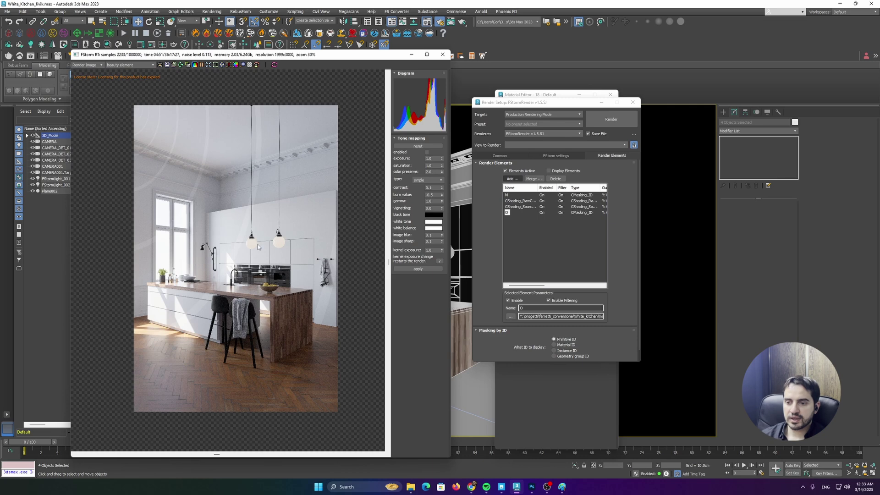
scroll(238, 282, "up", 2)
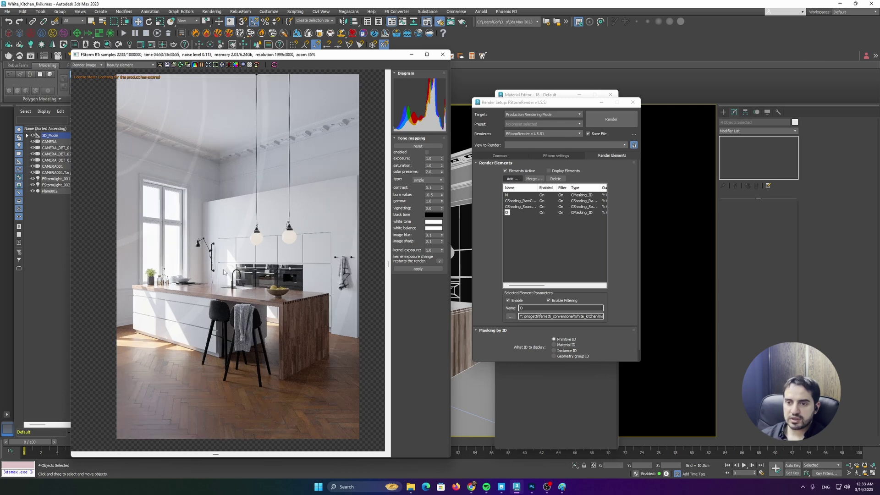
scroll(227, 273, "down", 2)
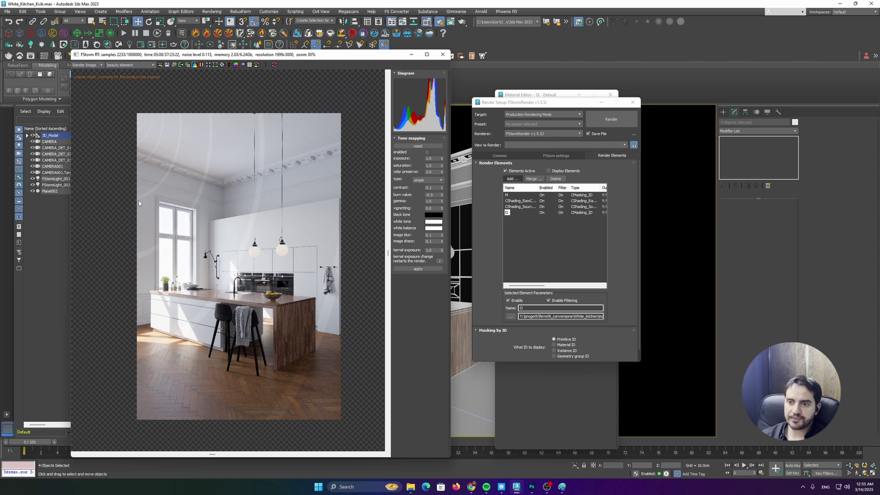
scroll(160, 189, "up", 4)
middle_click_drag(178, 240, 175, 217)
scroll(152, 215, "down", 2)
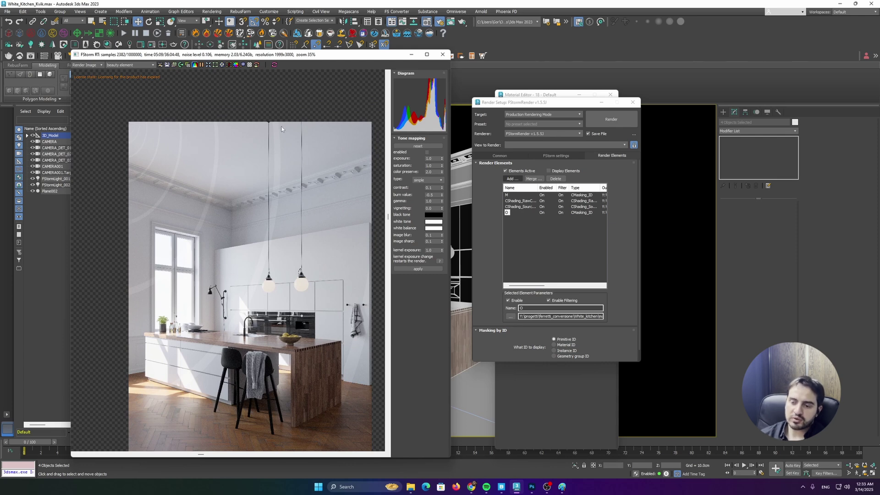
left_click_drag(250, 273, 249, 249)
scroll(294, 386, "up", 5)
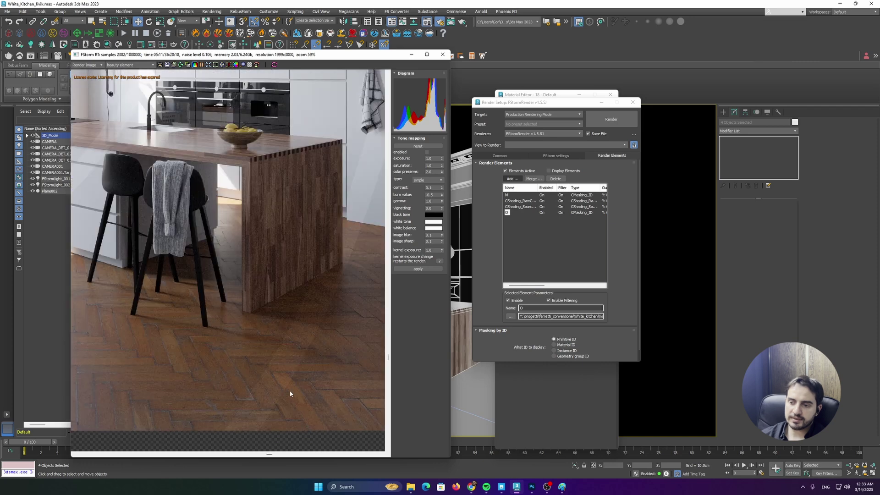
Step: Examine the ceiling, cornice, window wall and pendant lamps in the interactive render for remaining noise
scroll(316, 306, "down", 8)
scroll(174, 139, "up", 5)
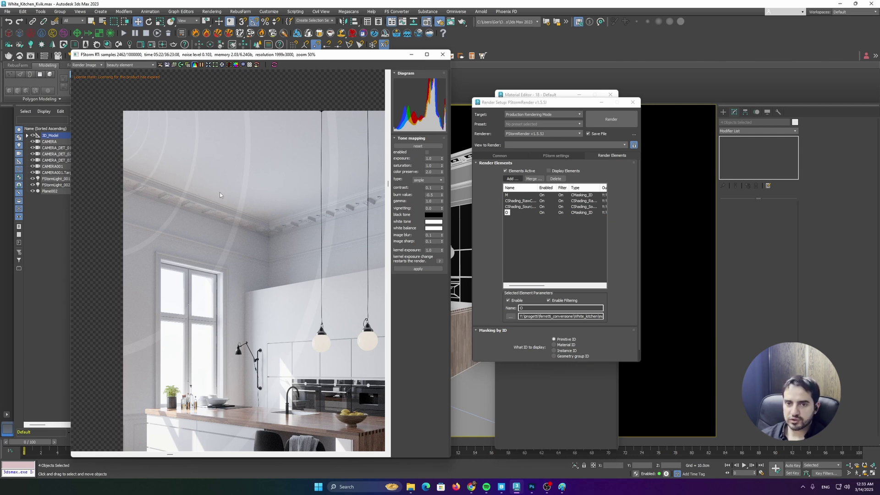
scroll(219, 191, "down", 2)
left_click_drag(244, 260, 230, 205)
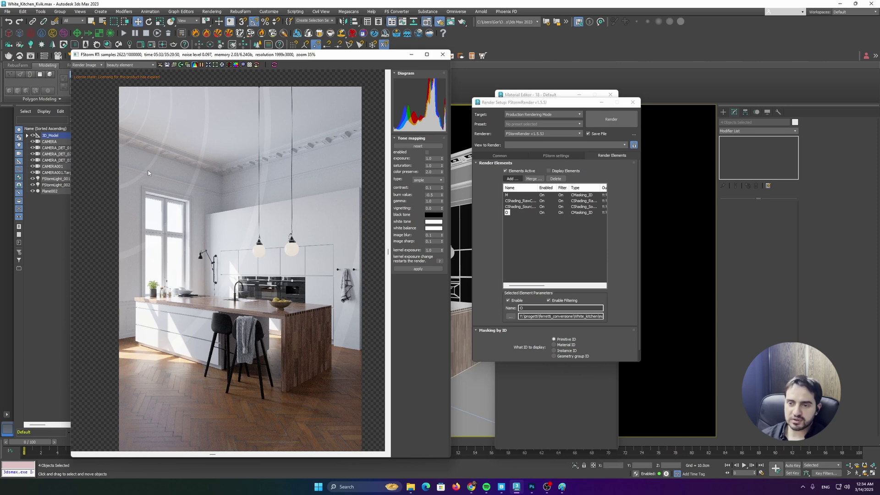
scroll(154, 203, "up", 5)
middle_click_drag(236, 238, 229, 274)
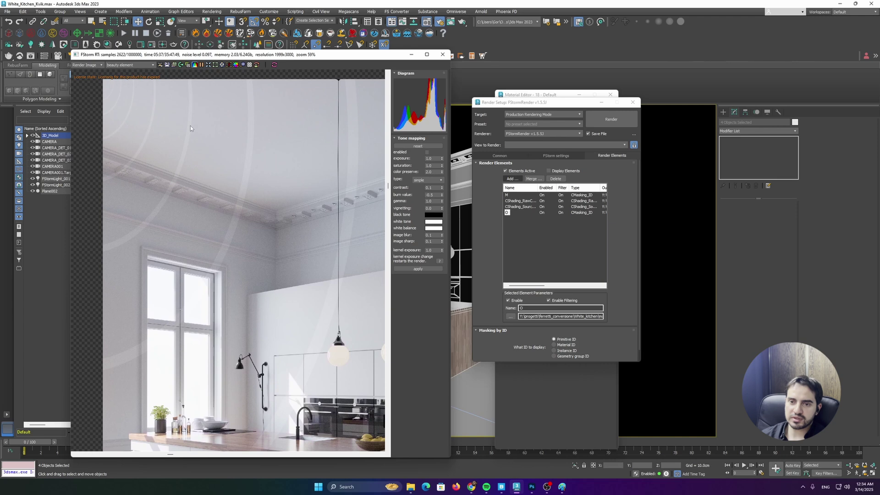
middle_click_drag(249, 210, 235, 271)
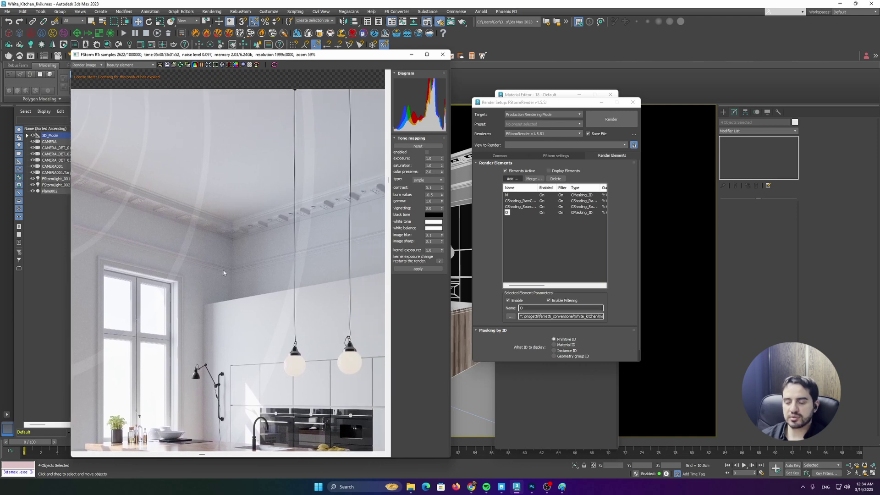
scroll(259, 207, "down", 5)
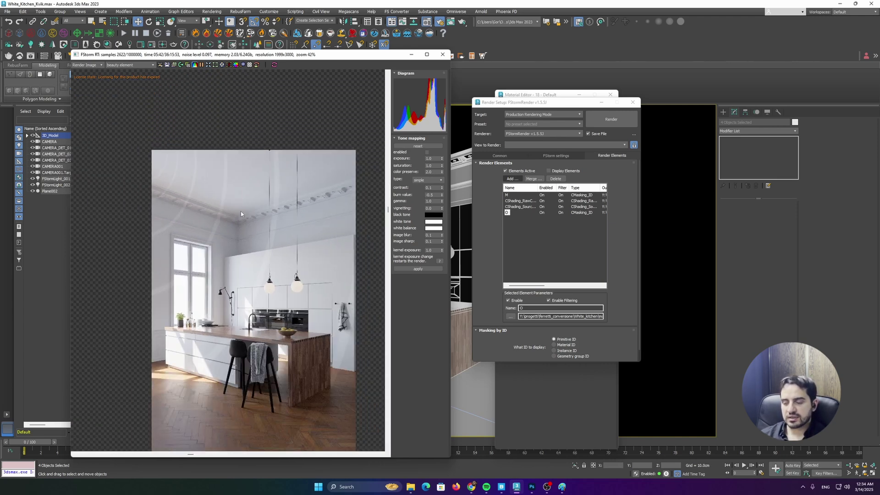